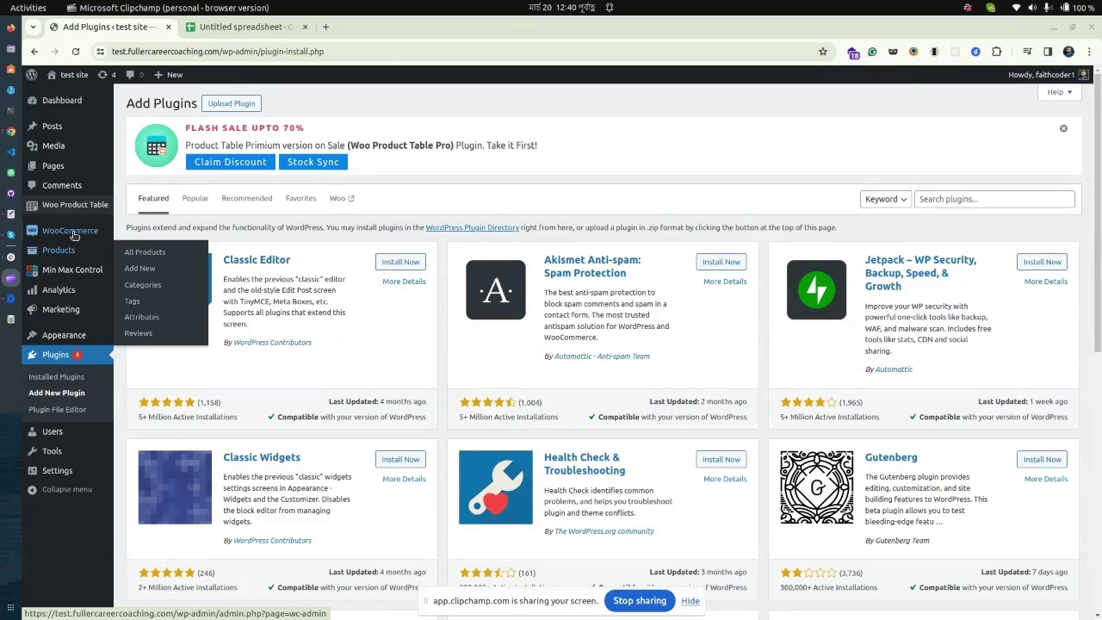
- Search the WordPress plugin directory for "product stock sync with google sheet"
{"action": "mouse_move", "coordinate": [75, 235]}
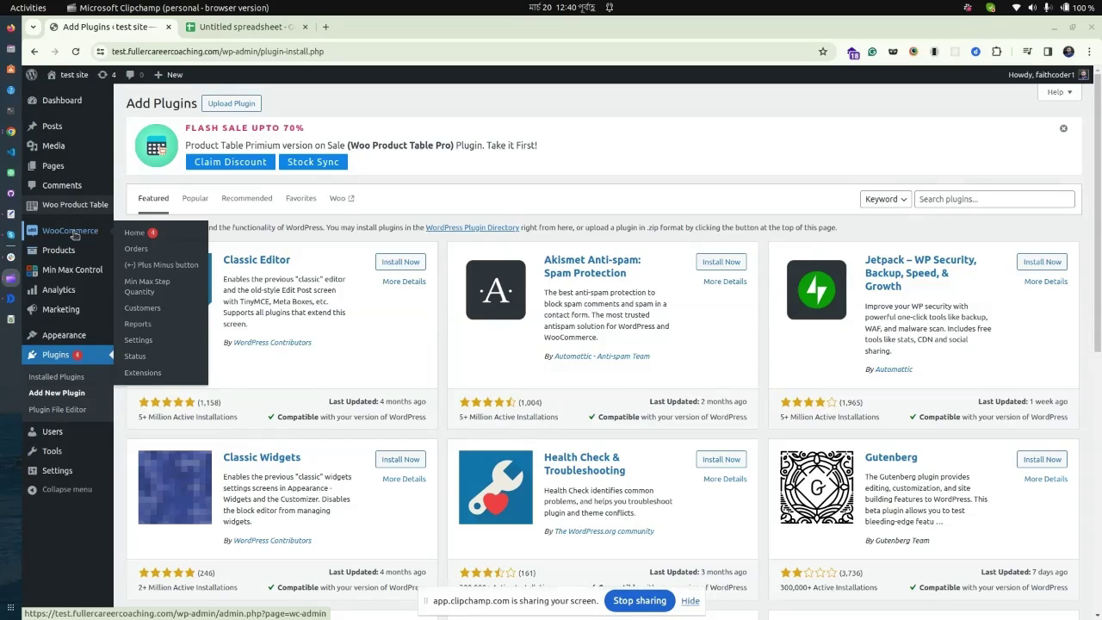
{"action": "mouse_move", "coordinate": [101, 429]}
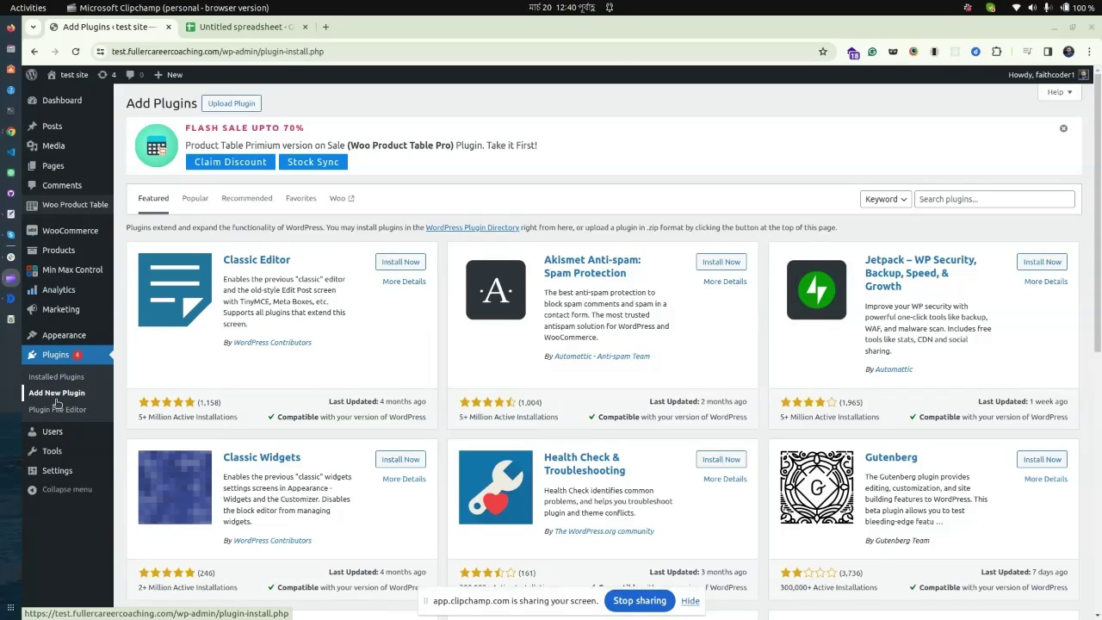
{"action": "left_click", "coordinate": [950, 200]}
{"action": "right_click", "coordinate": [951, 204]}
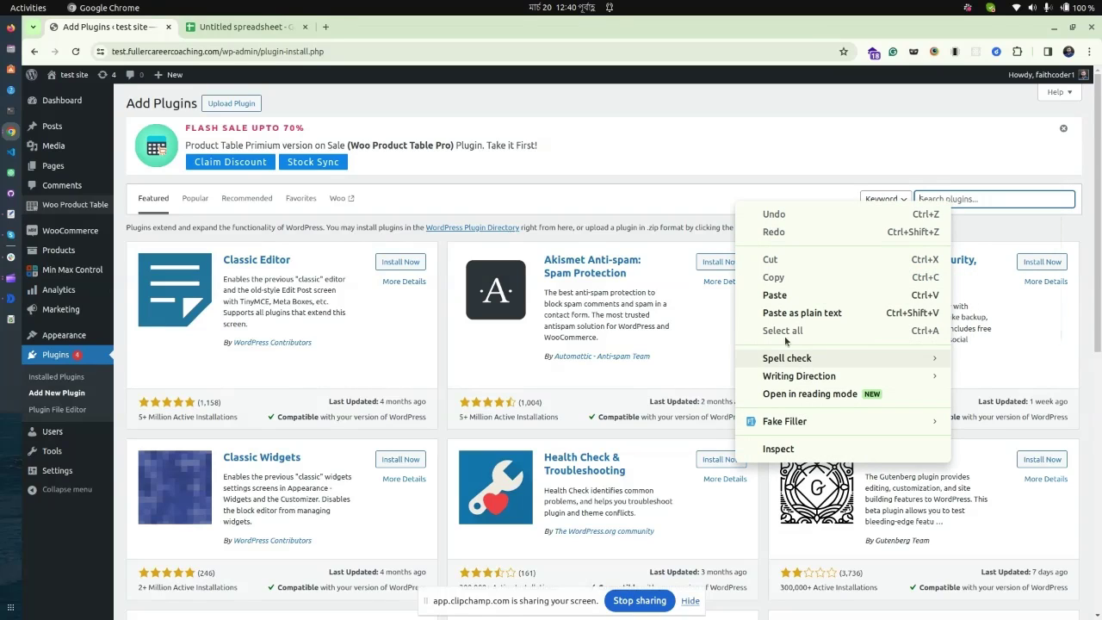
{"action": "left_click", "coordinate": [775, 289]}
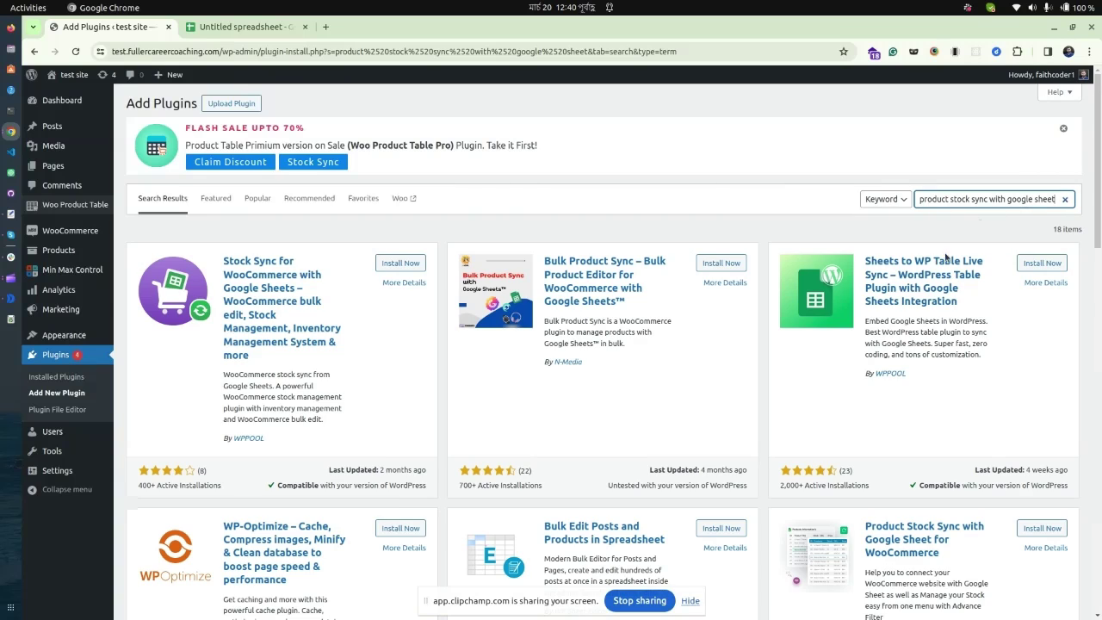
- Install and activate the Product Stock Sync with Google Sheet for WooCommerce plugin by CodeAstrology Team
{"action": "scroll", "coordinate": [898, 351], "scroll_direction": "down", "scroll_amount": 3}
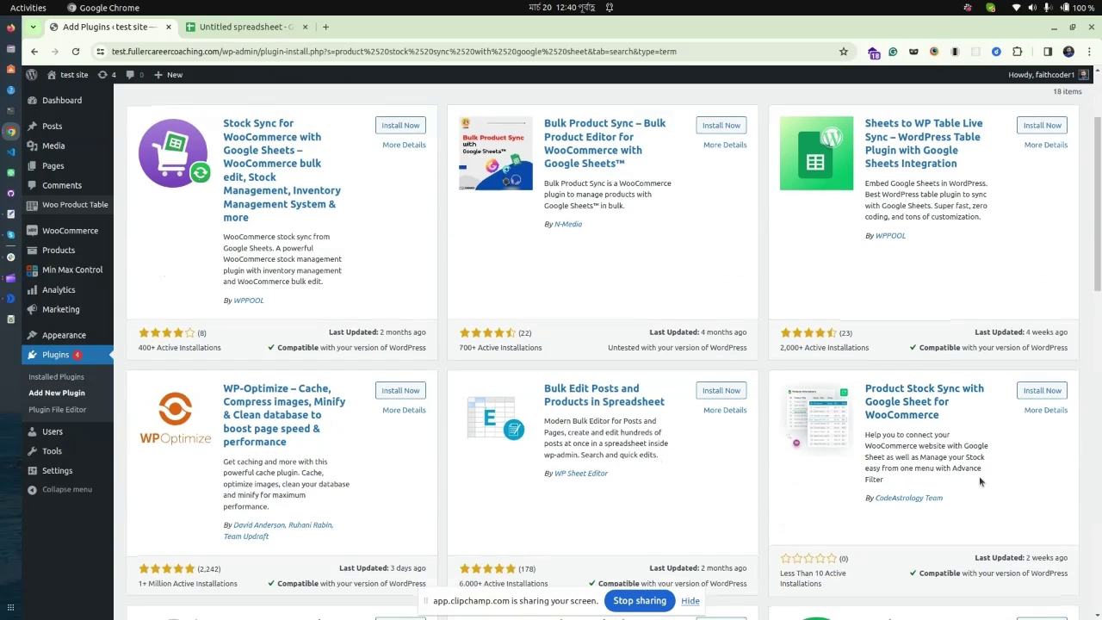
{"action": "left_click", "coordinate": [1038, 392]}
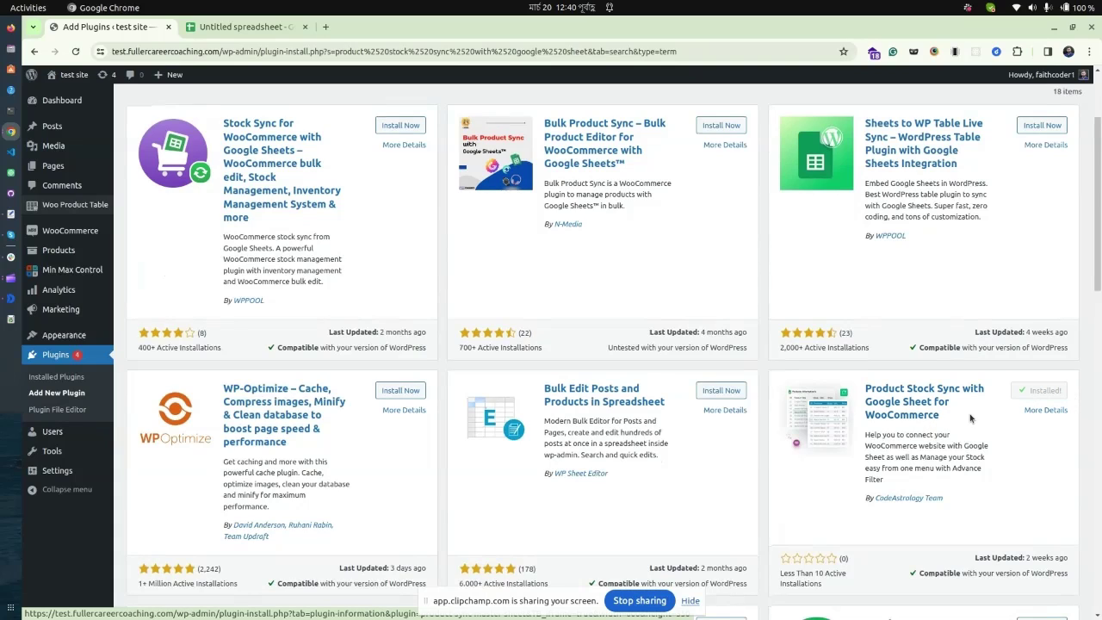
{"action": "key", "text": "Return"}
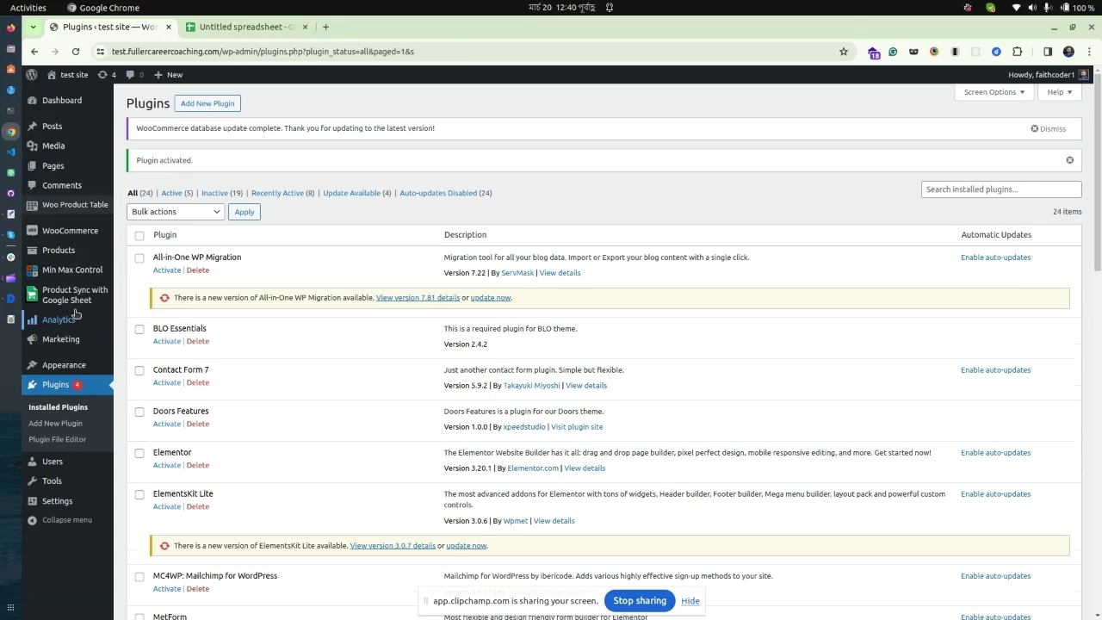
- Open the Sheet Details settings of the Product Sync with Google Sheet plugin
{"action": "mouse_move", "coordinate": [76, 297]}
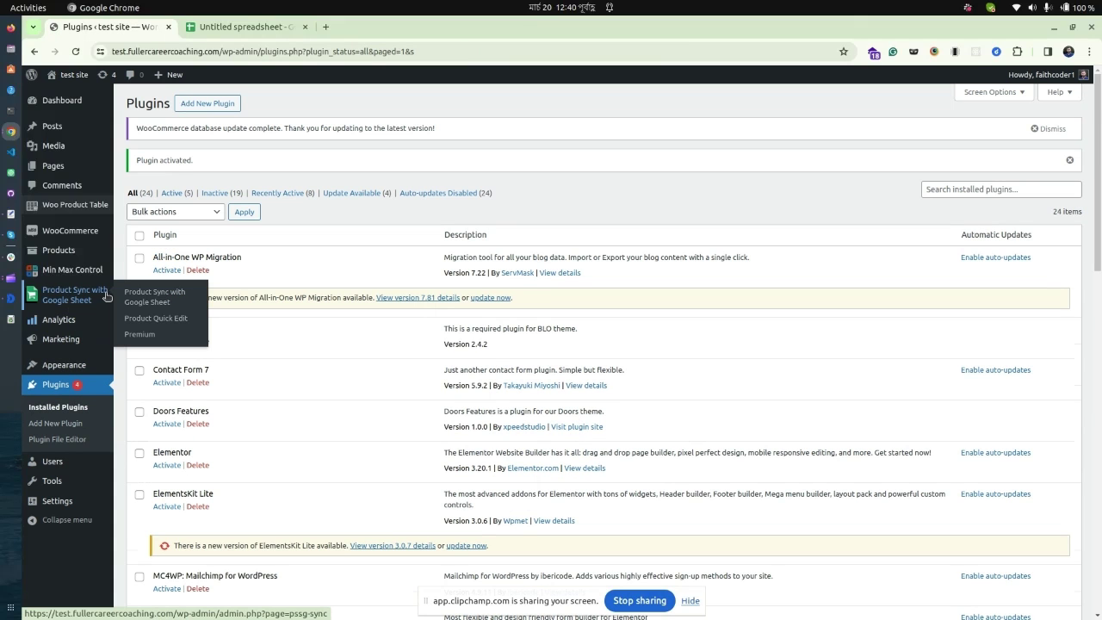
{"action": "left_click", "coordinate": [142, 295]}
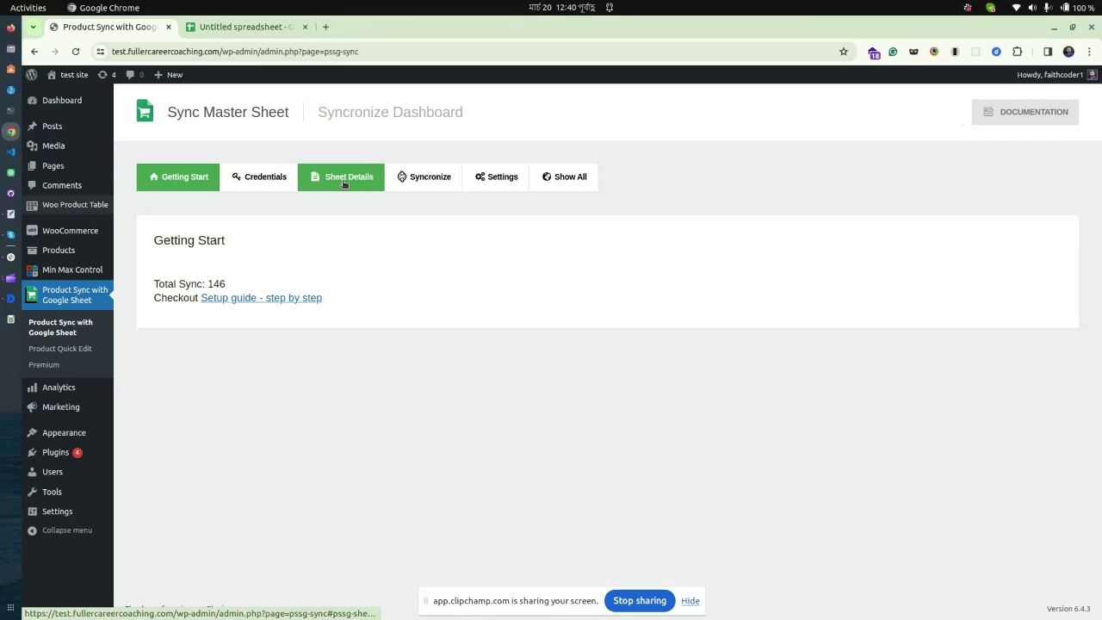
{"action": "left_click", "coordinate": [344, 178]}
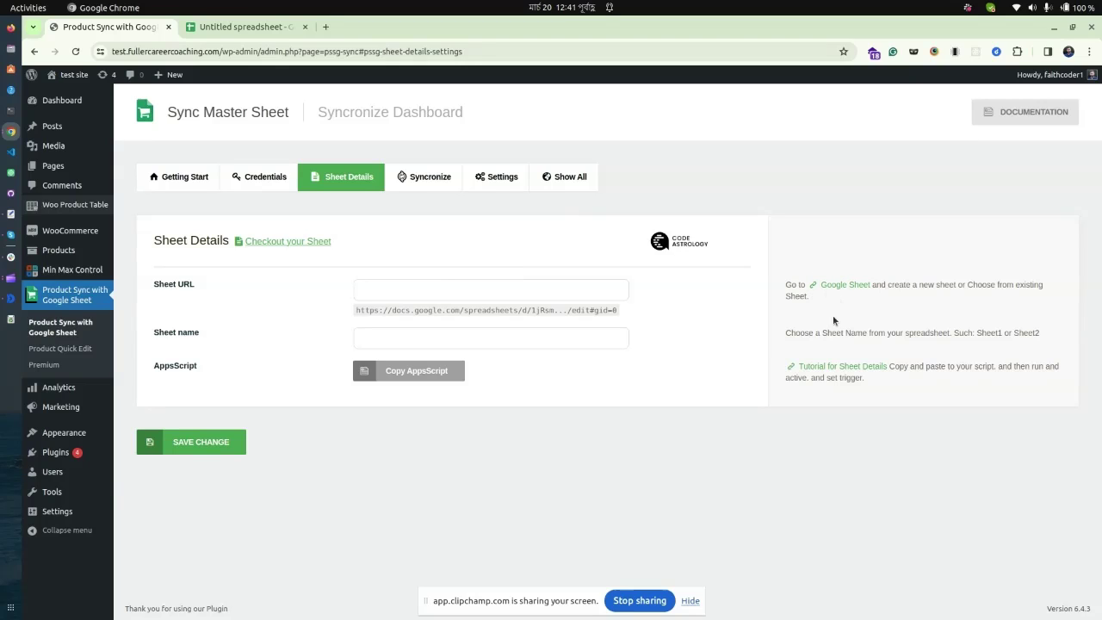
- Open the plugin's Google Sheet link in a new tab and rename the already open untitled spreadsheet testSync
{"action": "right_click", "coordinate": [842, 285]}
{"action": "left_click", "coordinate": [847, 295]}
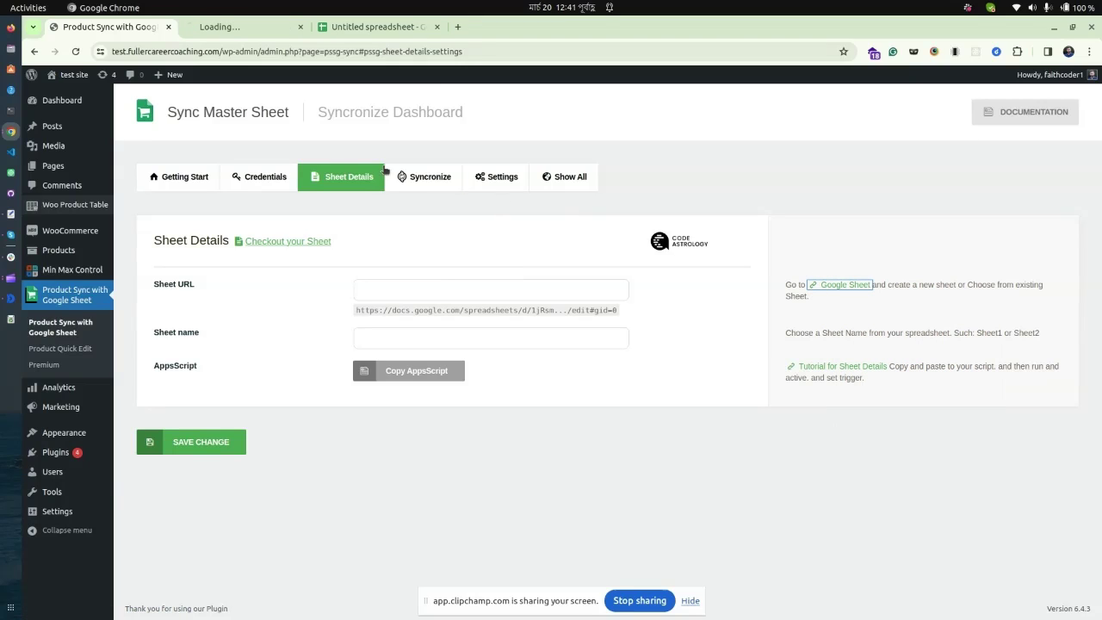
{"action": "left_click", "coordinate": [266, 27]}
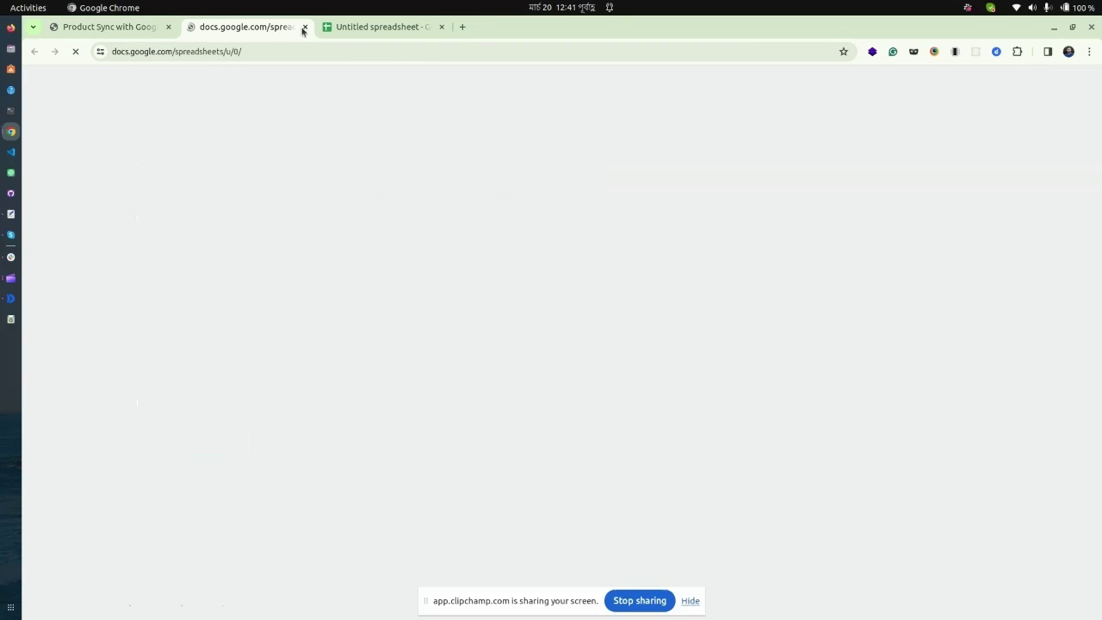
{"action": "left_click", "coordinate": [370, 31]}
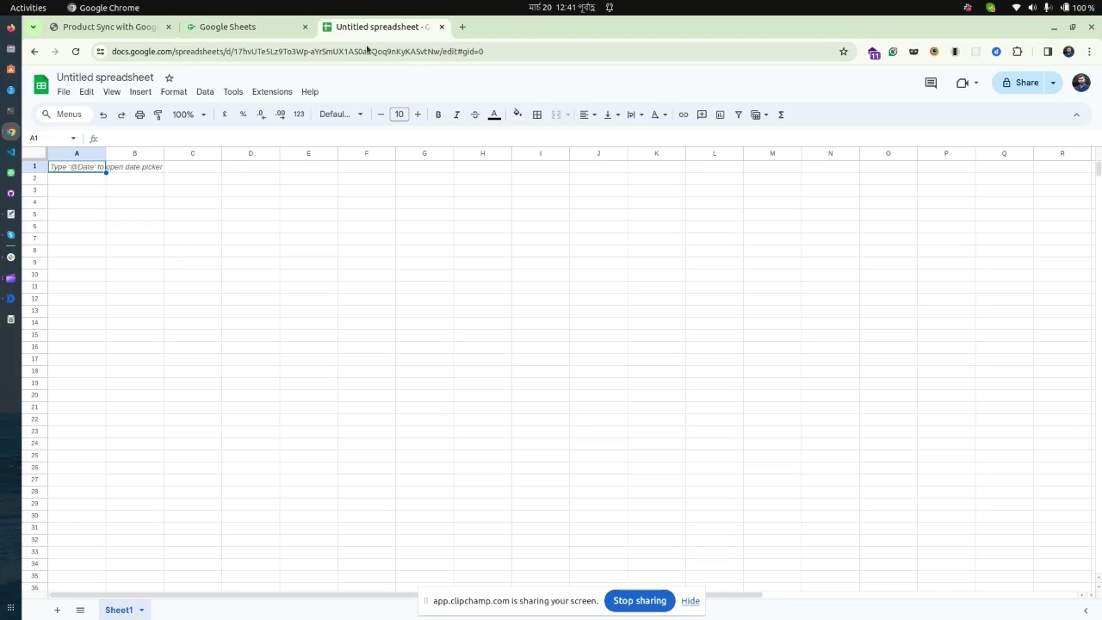
{"action": "left_click", "coordinate": [116, 77]}
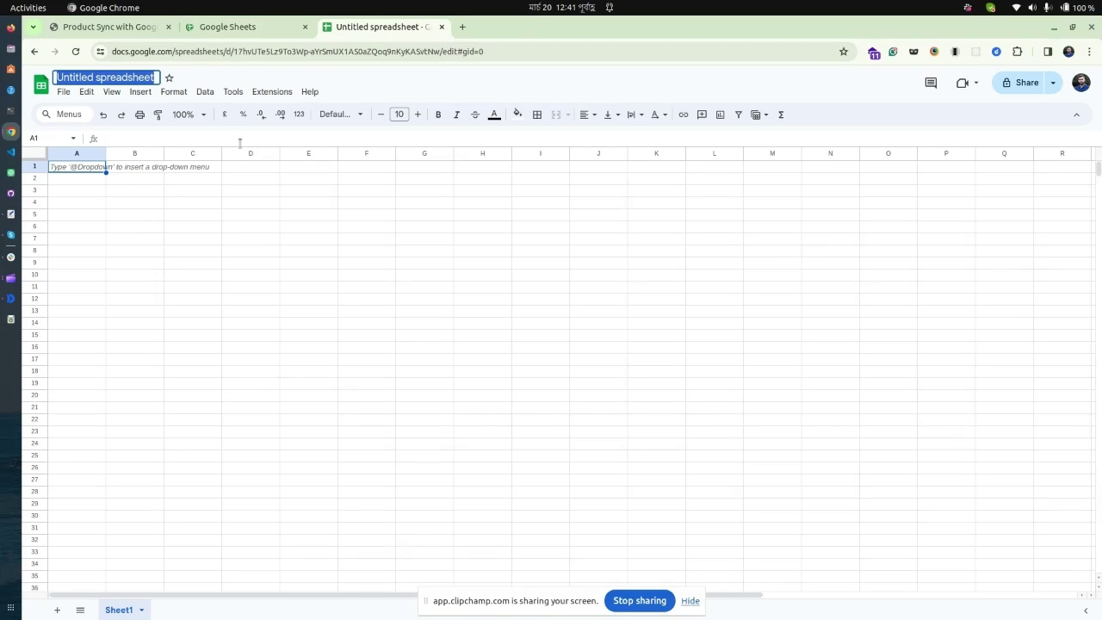
{"action": "type", "text": "testSync"}
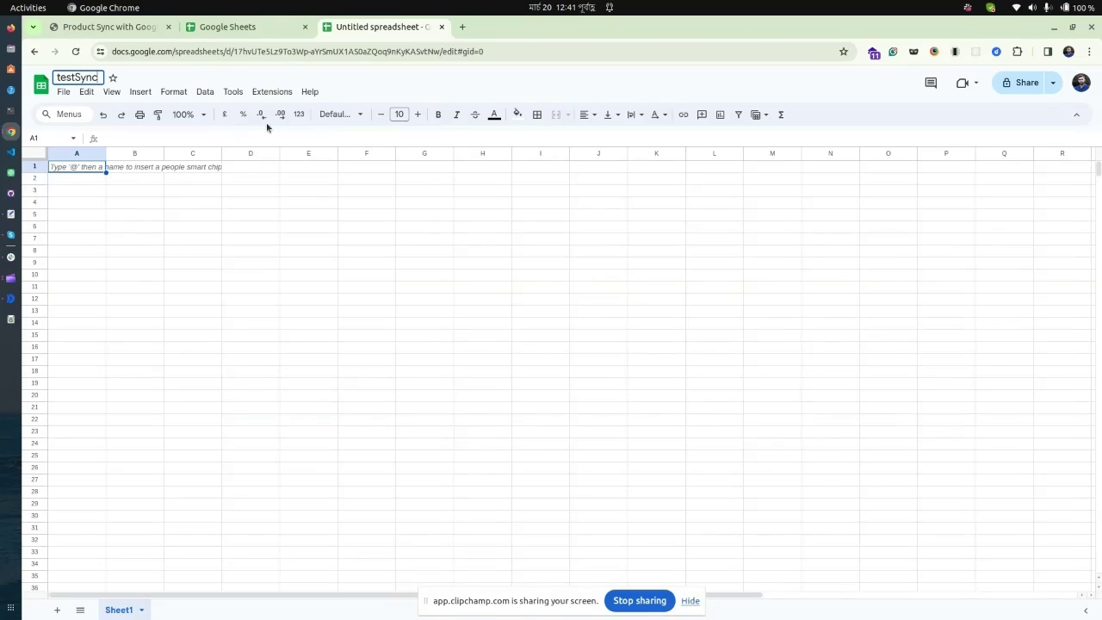
- Copy the testSync spreadsheet's web address and paste it as the Sheet URL in the plugin's Sheet Details
{"action": "left_click", "coordinate": [514, 51]}
{"action": "right_click", "coordinate": [515, 53]}
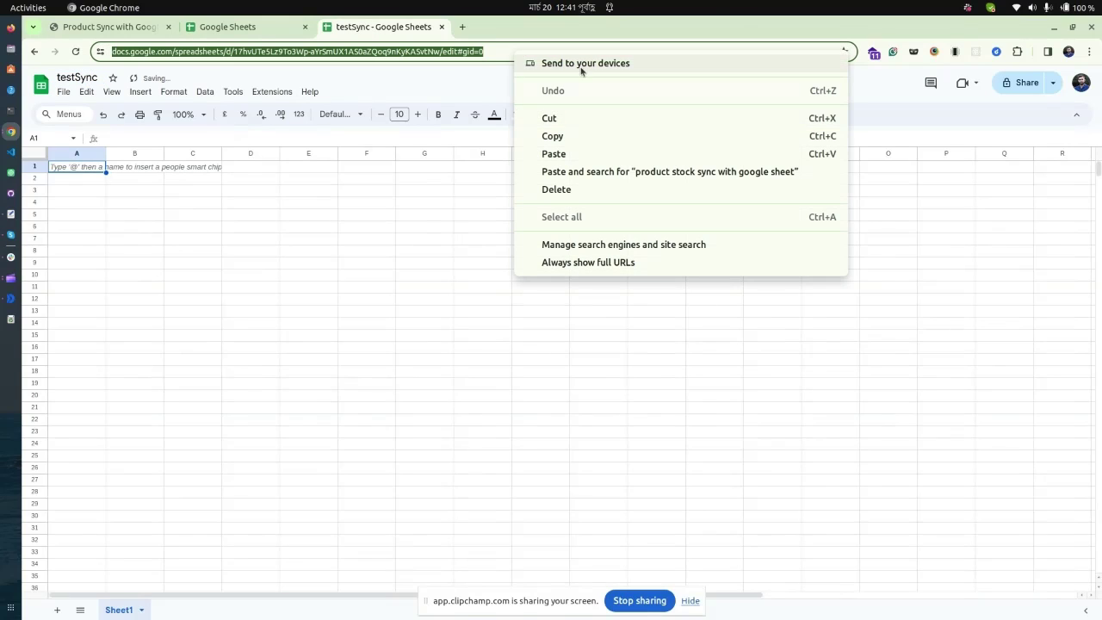
{"action": "left_click", "coordinate": [551, 136]}
{"action": "left_click", "coordinate": [102, 26]}
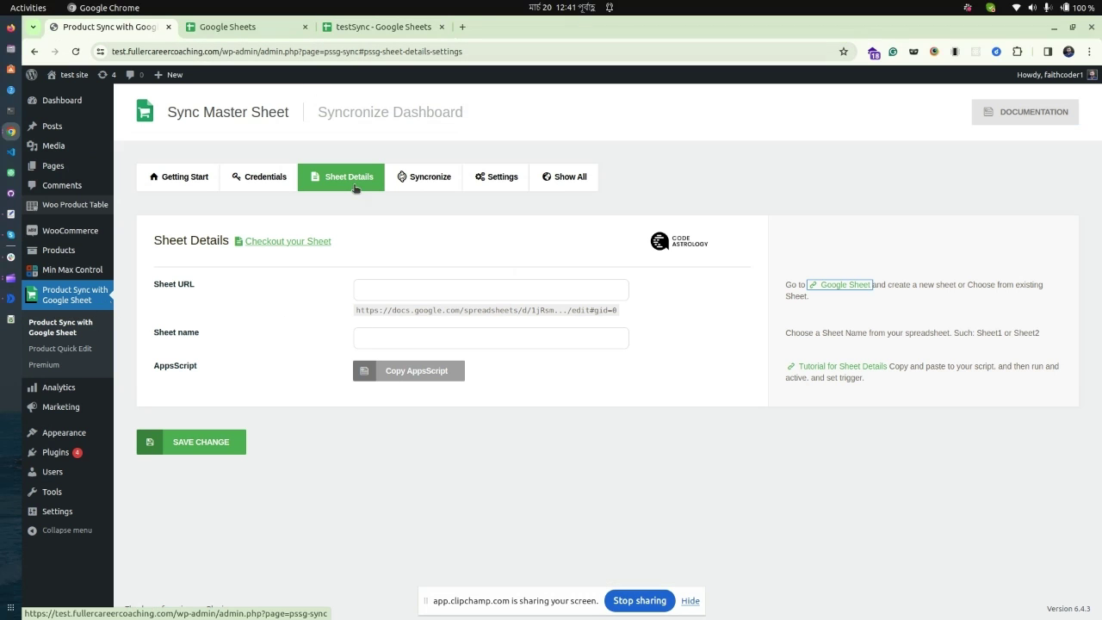
{"action": "left_click", "coordinate": [388, 290]}
{"action": "right_click", "coordinate": [466, 298]}
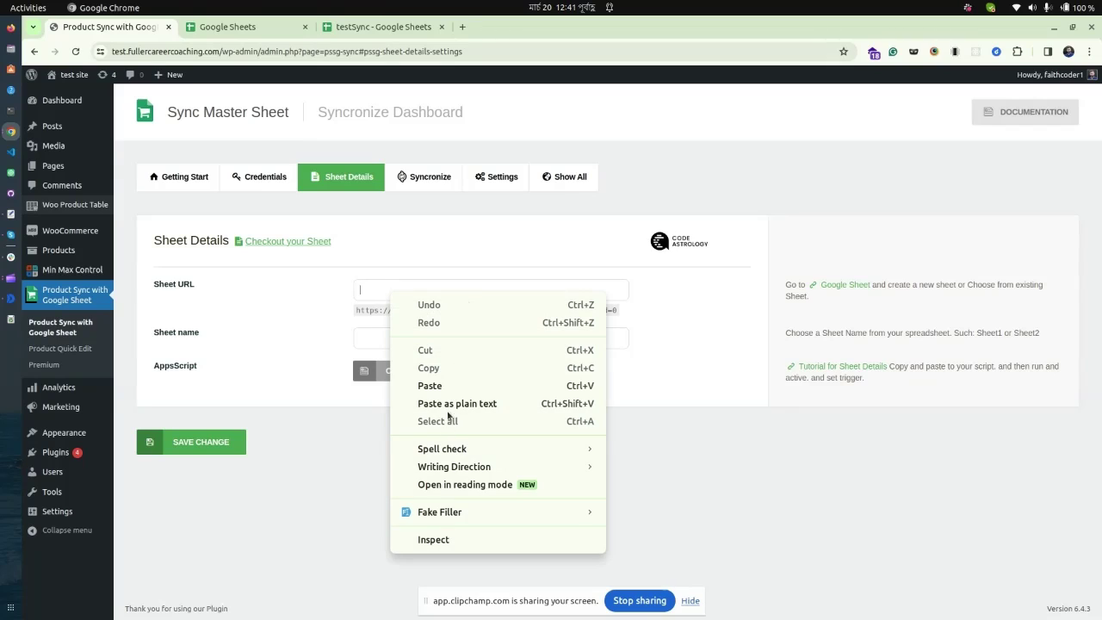
{"action": "left_click", "coordinate": [461, 385]}
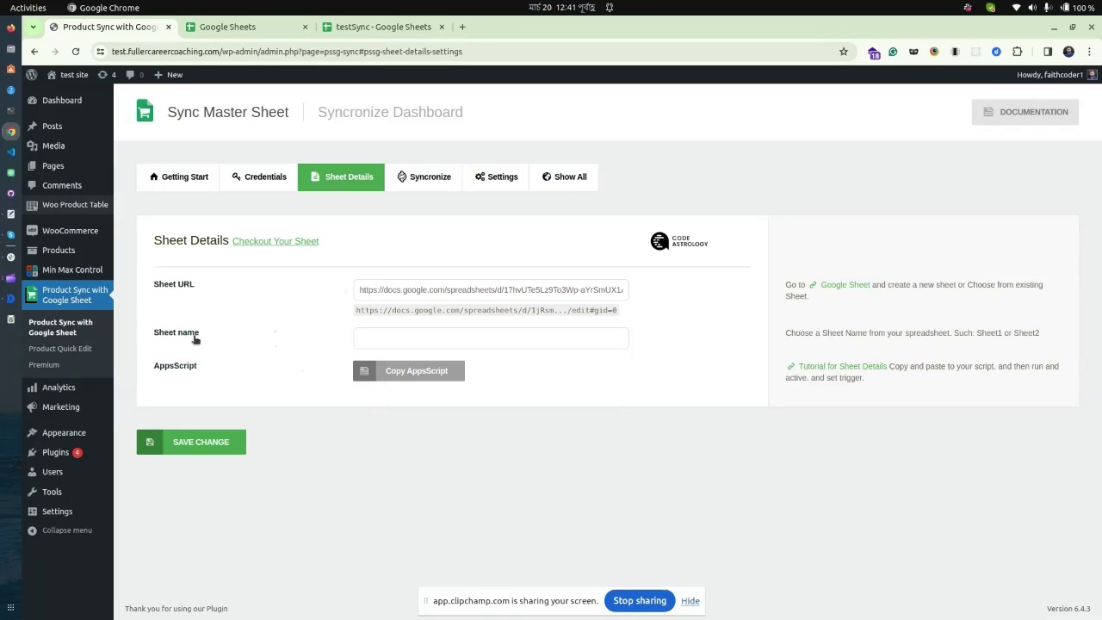
- Check the sheet's name in the testSync spreadsheet and set the plugin's Sheet name to Sheet1
{"action": "left_click", "coordinate": [379, 26]}
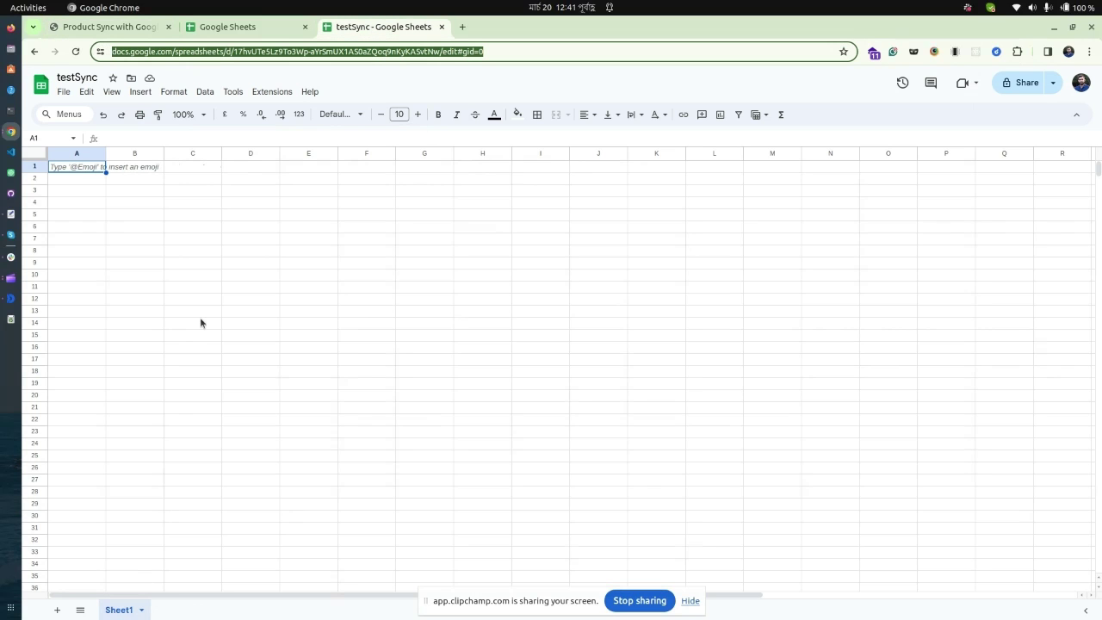
{"action": "left_click", "coordinate": [110, 27]}
{"action": "left_click", "coordinate": [380, 336]}
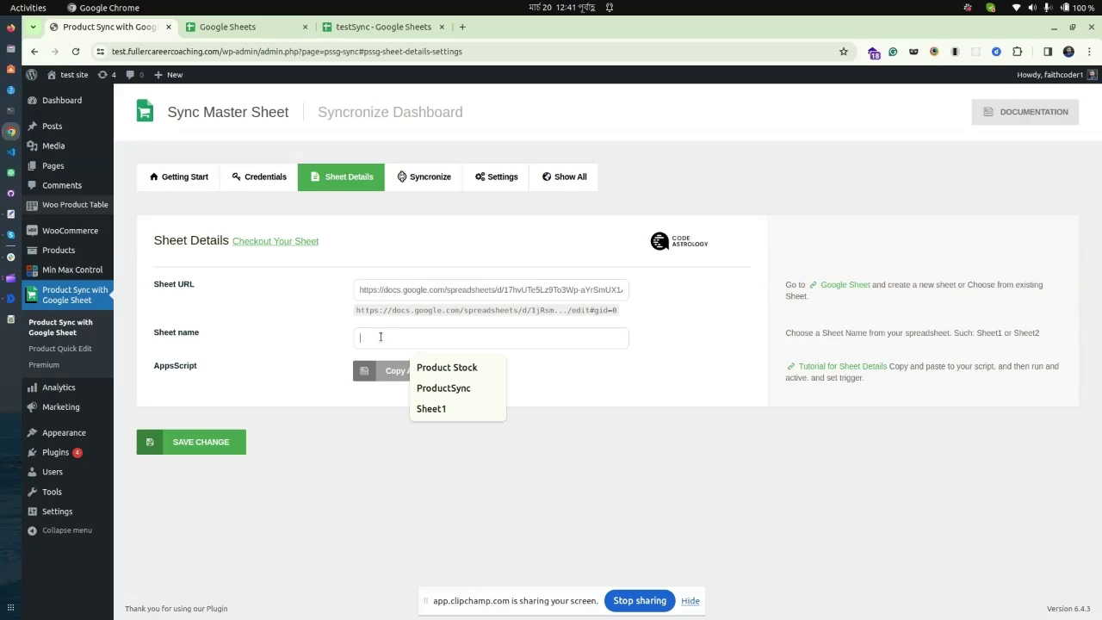
{"action": "type", "text": "Sheet"}
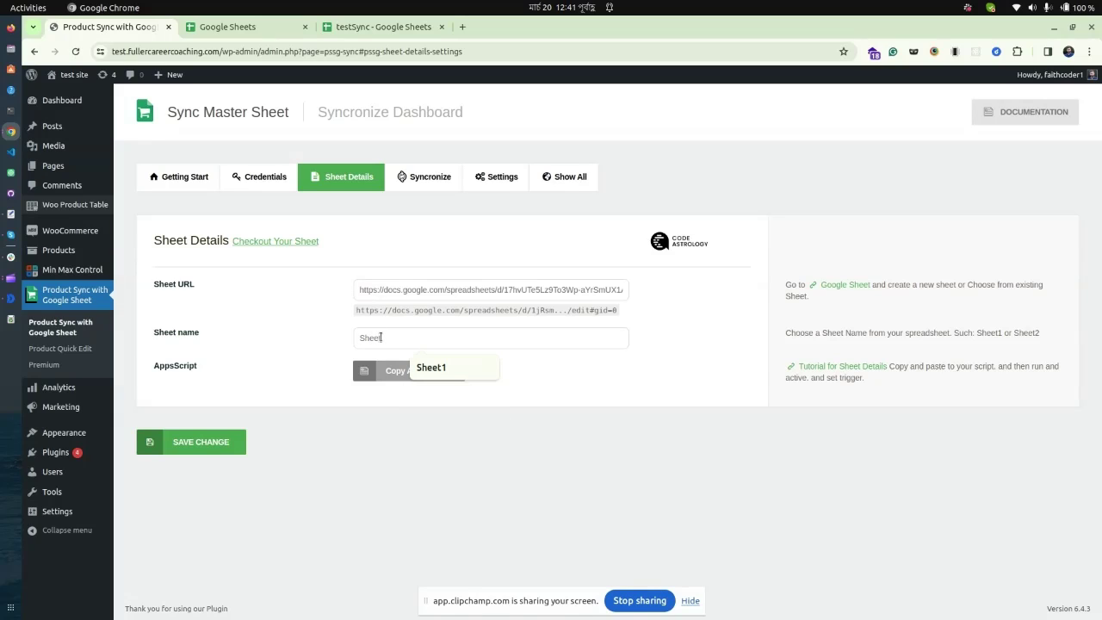
{"action": "type", "text": "1"}
{"action": "key", "text": "Return"}
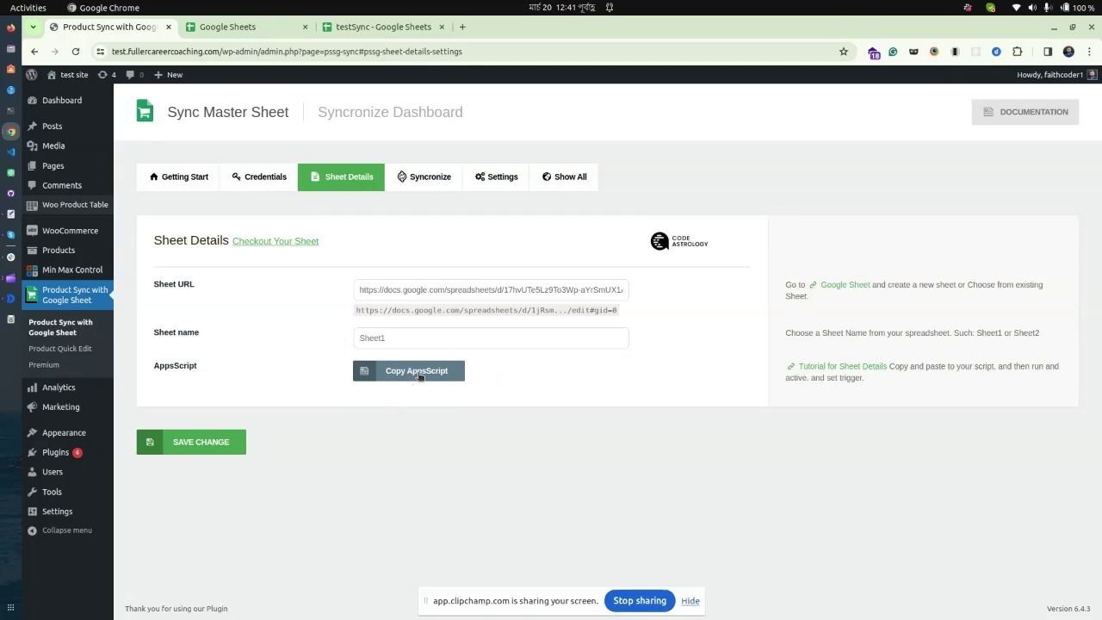
- Copy the plugin's AppsScript code and open the Apps Script editor from the testSync spreadsheet
{"action": "left_click", "coordinate": [420, 372]}
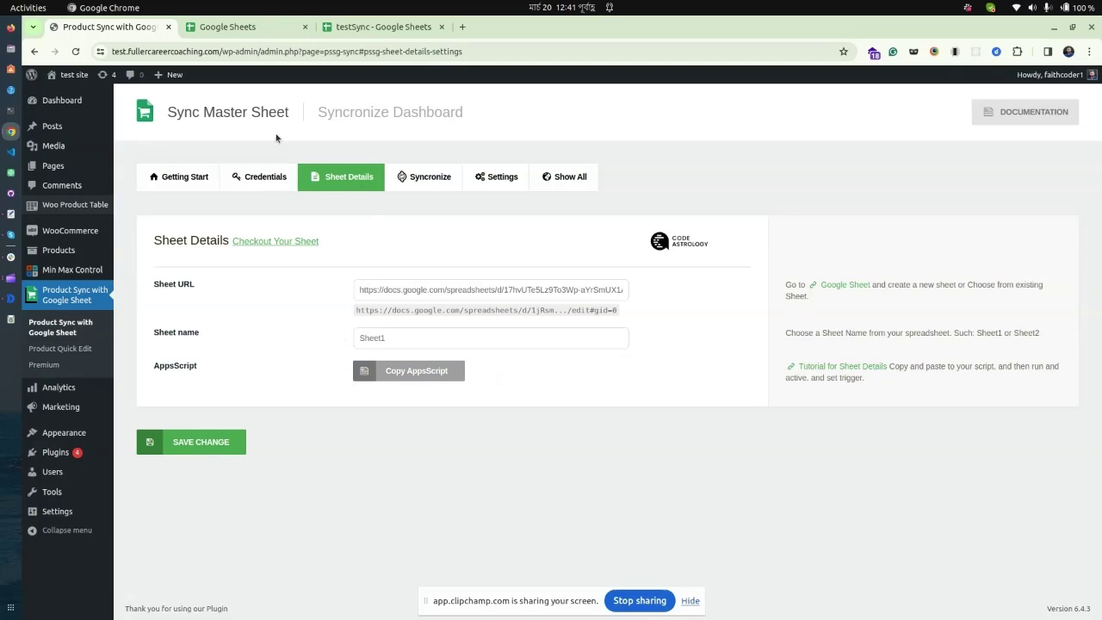
{"action": "left_click", "coordinate": [385, 28]}
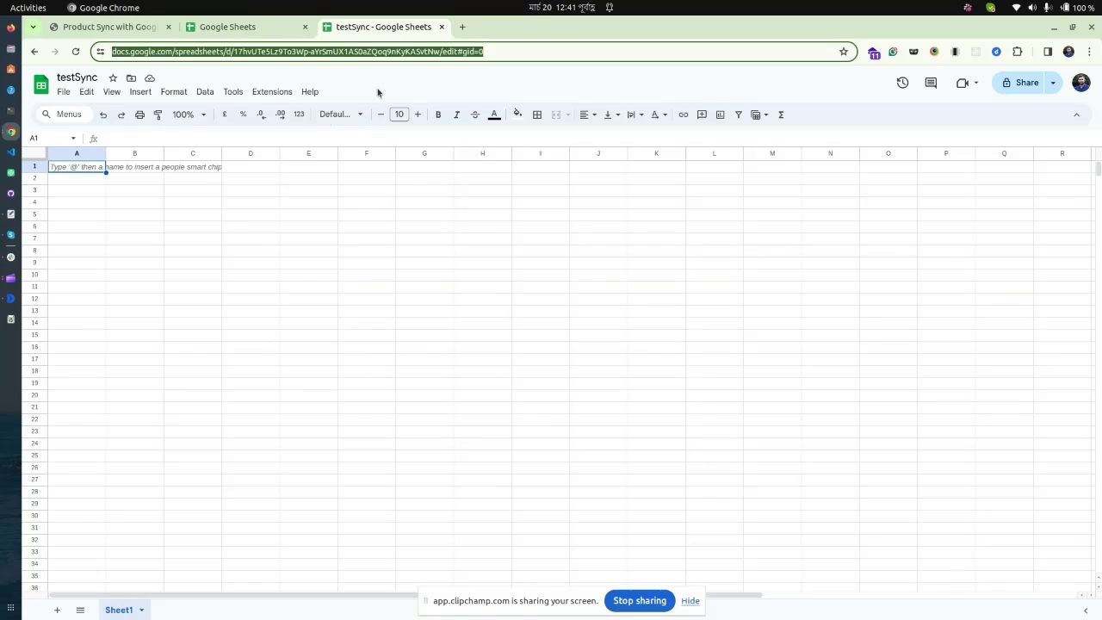
{"action": "left_click", "coordinate": [269, 94]}
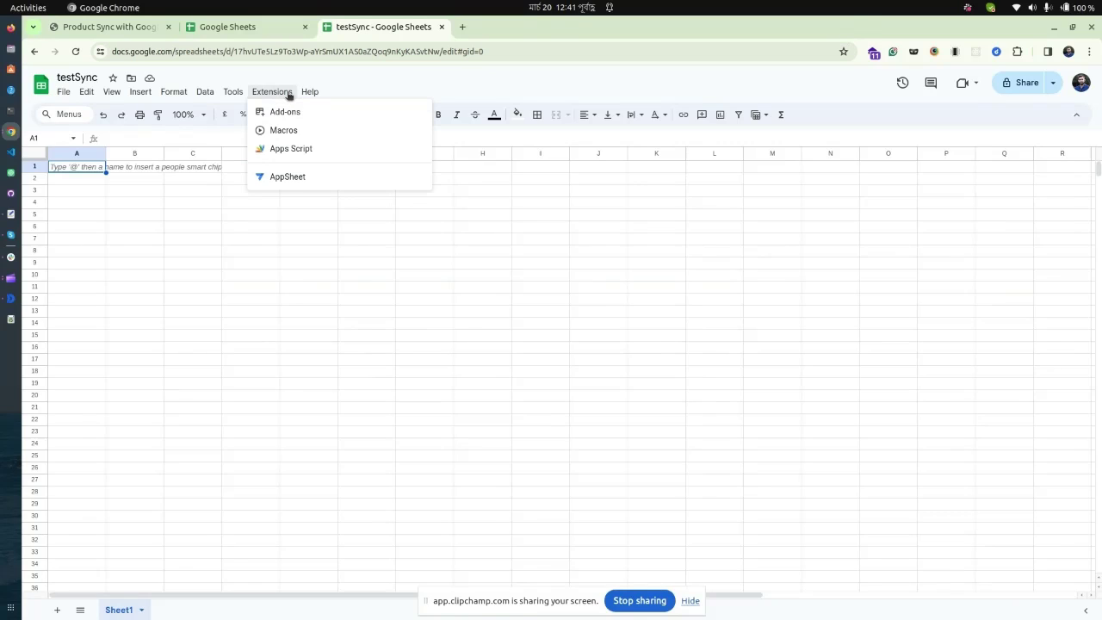
{"action": "left_click", "coordinate": [292, 149]}
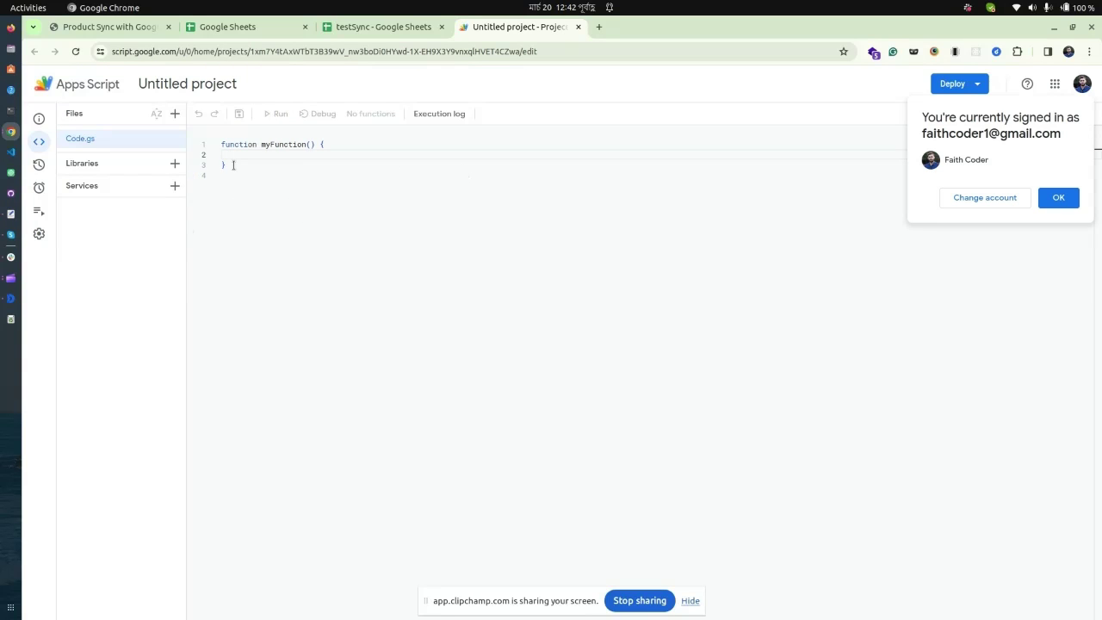
- Replace the default myFunction code in Code.gs with the copied plugin script and save the project
{"action": "left_click_drag", "start_coordinate": [227, 165], "coordinate": [295, 206]}
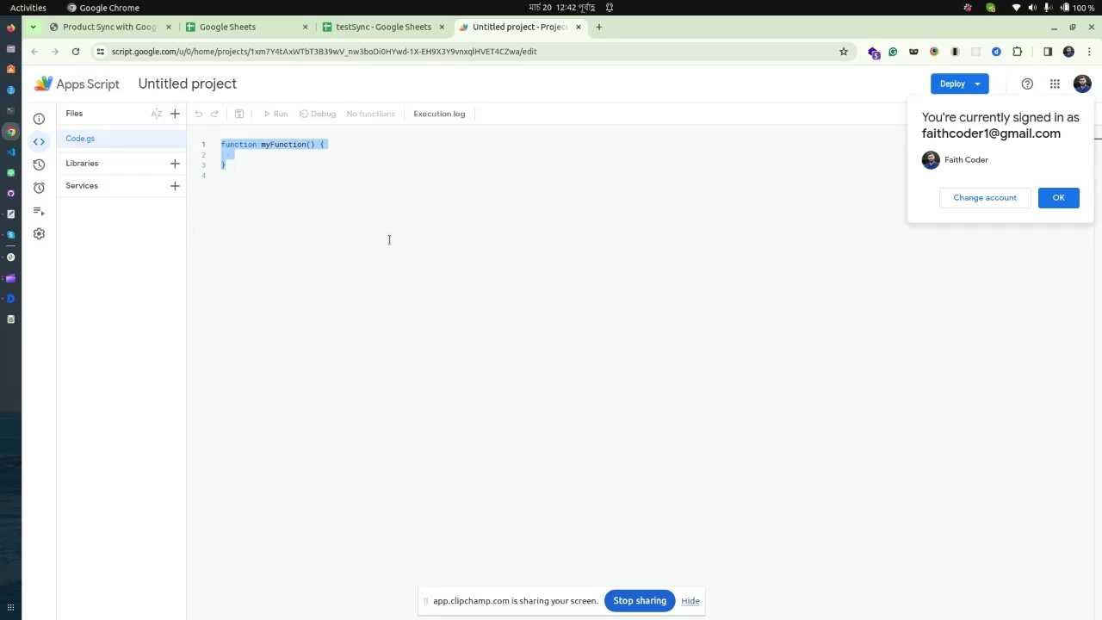
{"action": "key", "text": "BackSpace"}
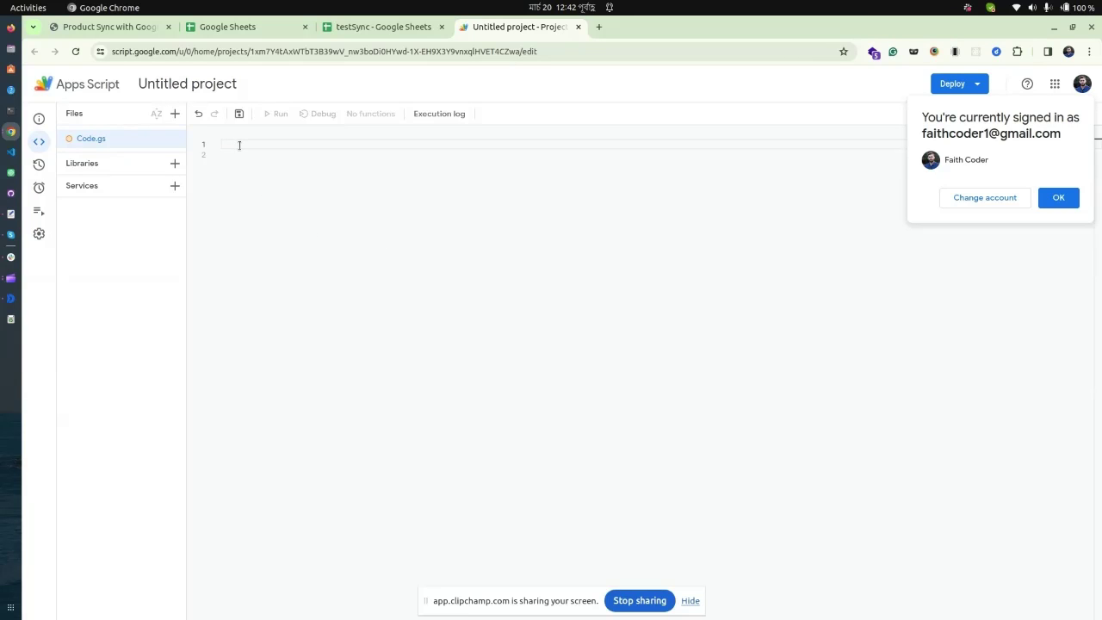
{"action": "key", "text": "ctrl+v"}
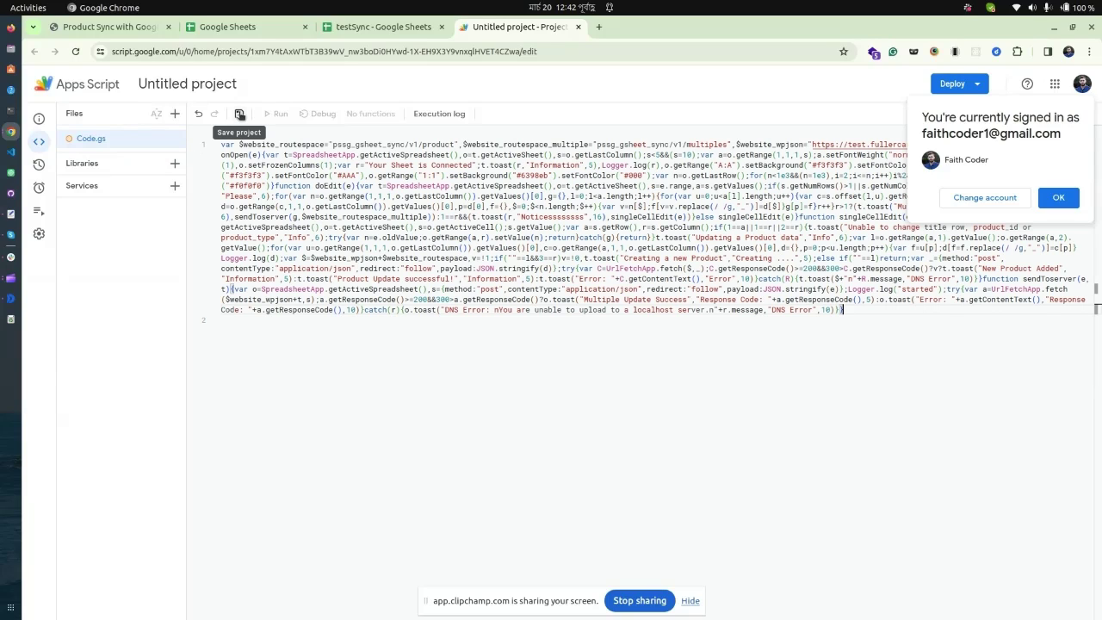
{"action": "left_click", "coordinate": [240, 114]}
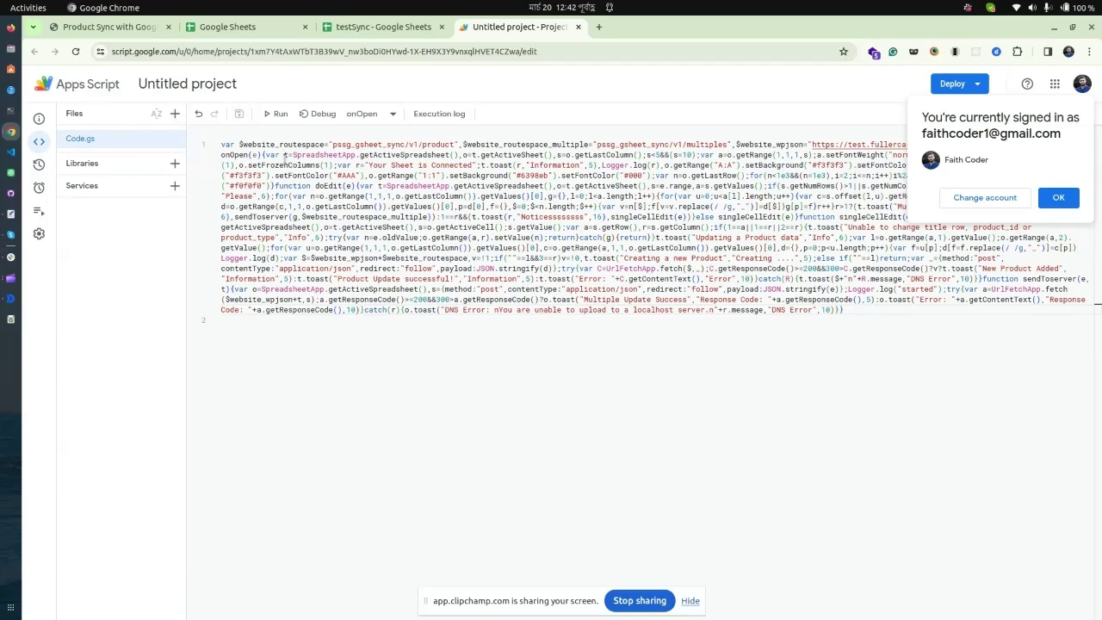
- Run the onOpen function and authorize the untitled script project to access the signed-in Google account despite it being unverified
{"action": "left_click", "coordinate": [278, 113]}
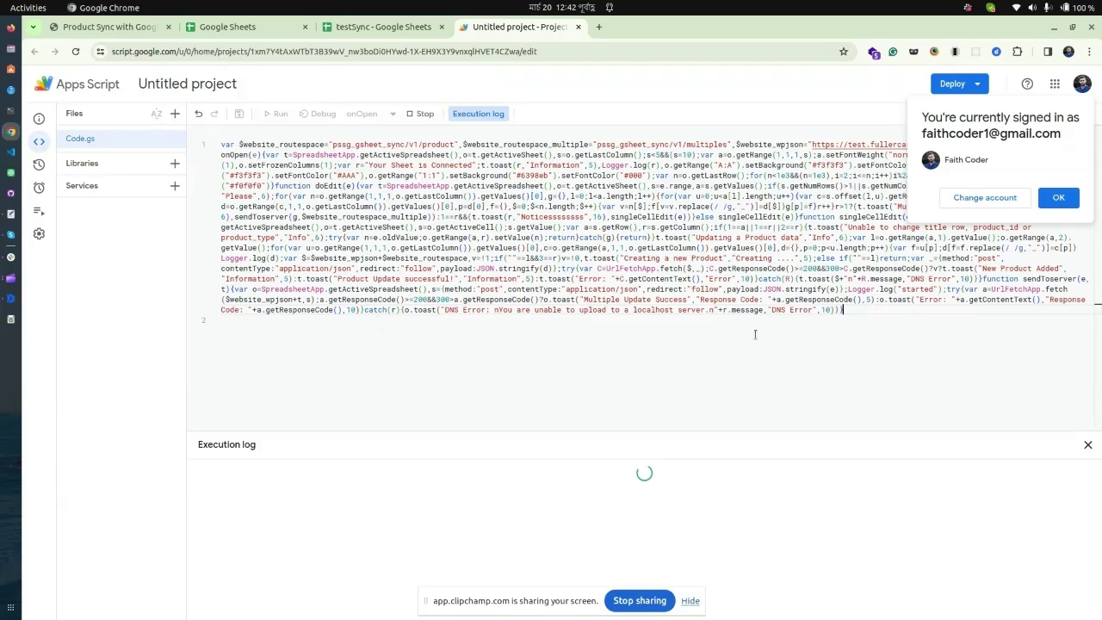
{"action": "left_click", "coordinate": [1058, 198]}
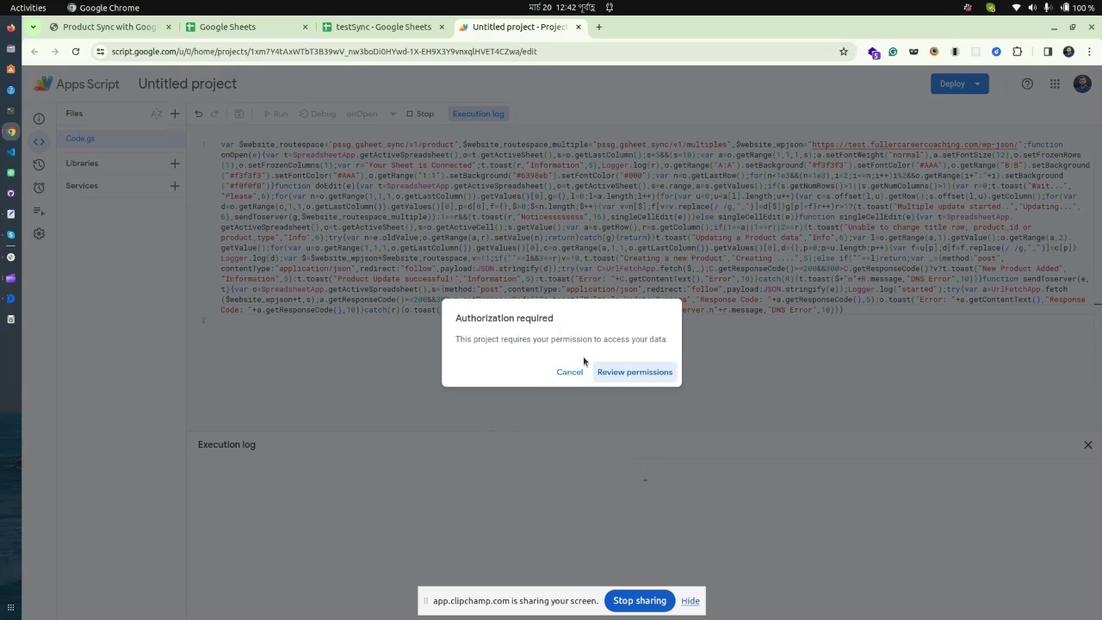
{"action": "left_click", "coordinate": [639, 372]}
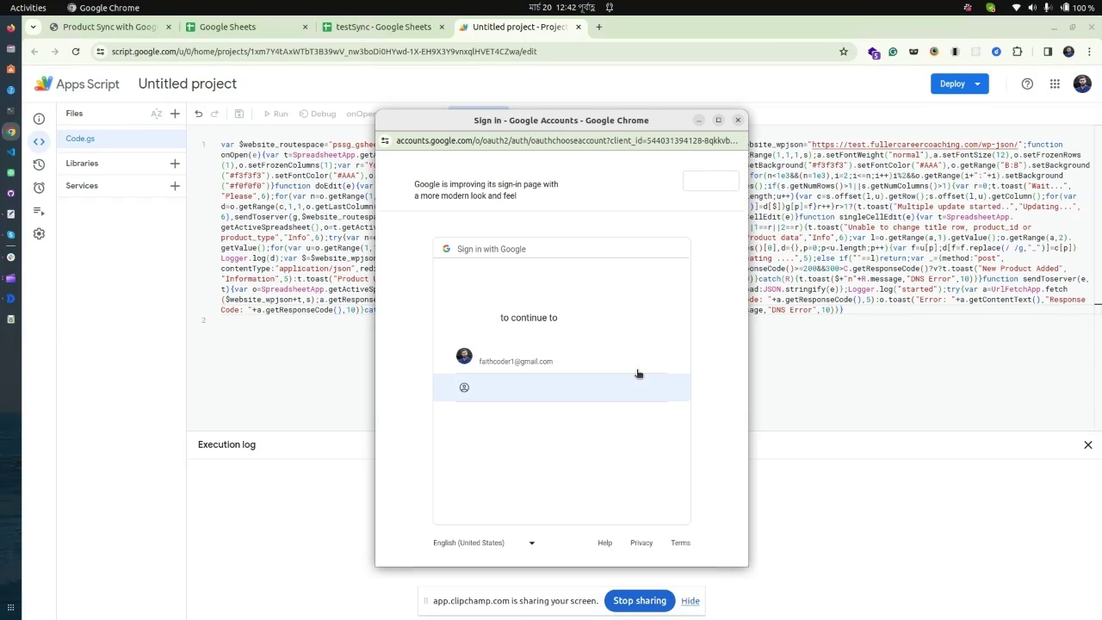
{"action": "left_click", "coordinate": [690, 363]}
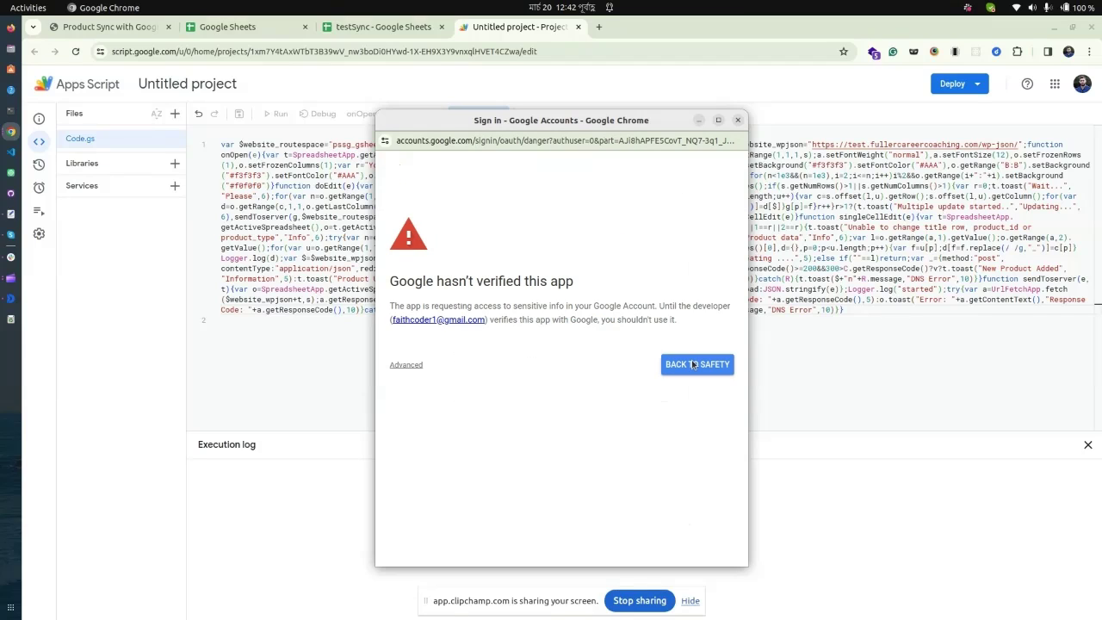
{"action": "left_click", "coordinate": [405, 366]}
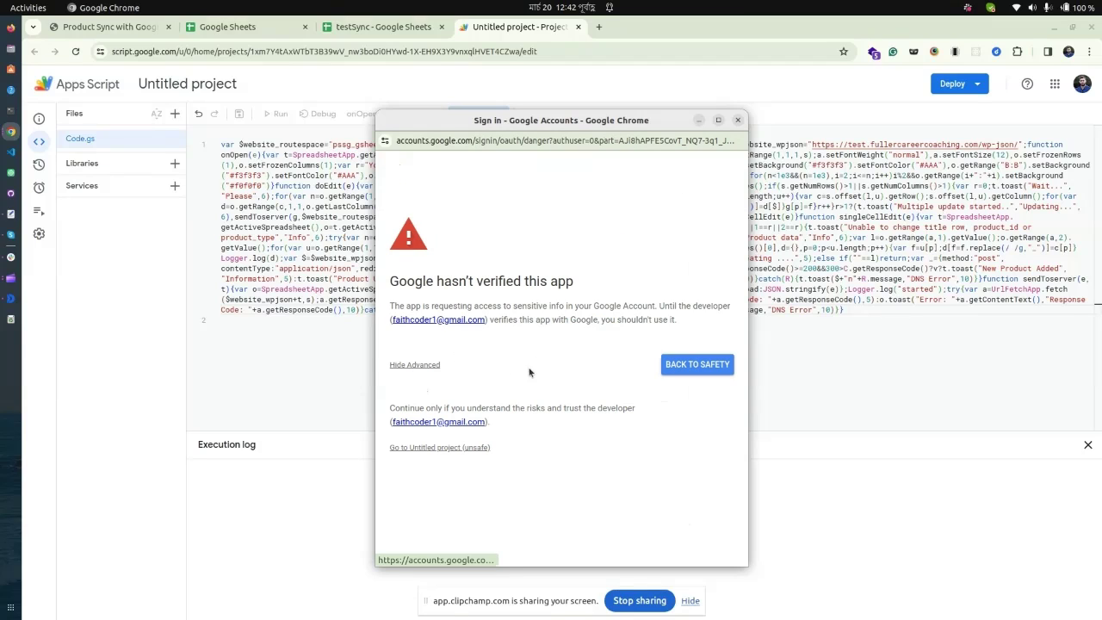
{"action": "left_click", "coordinate": [415, 448]}
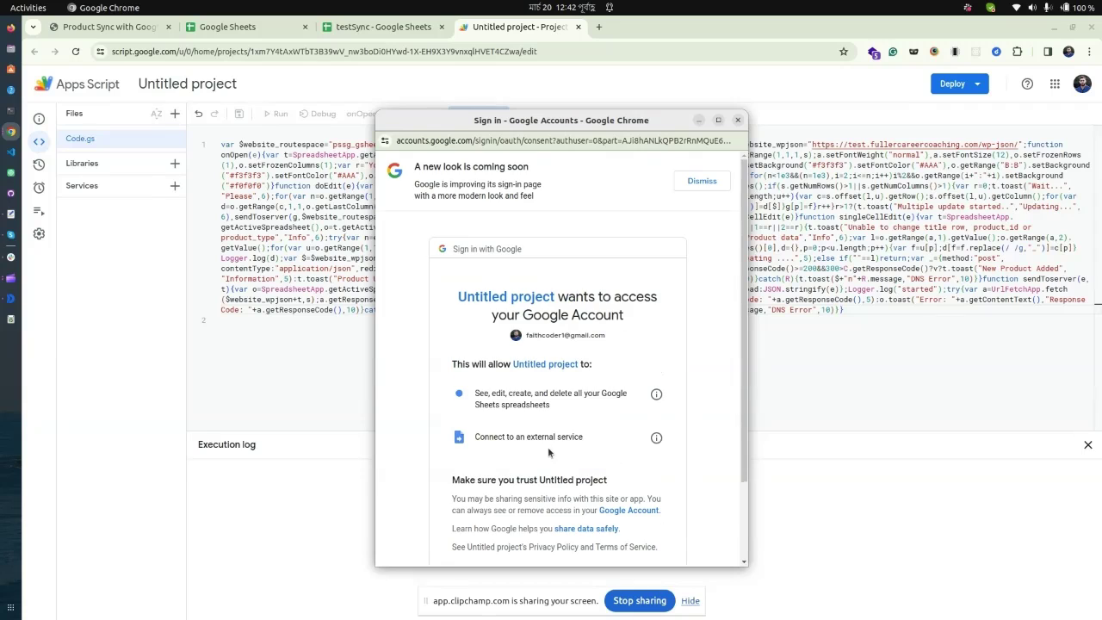
{"action": "scroll", "coordinate": [604, 442], "scroll_direction": "down", "scroll_amount": 2}
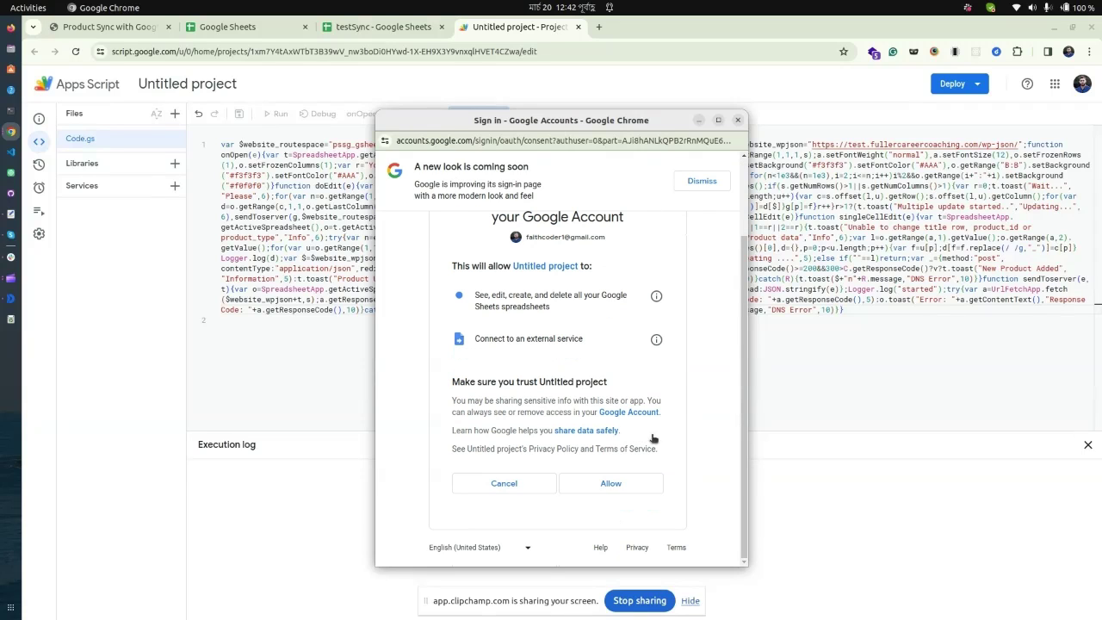
{"action": "left_click", "coordinate": [606, 486]}
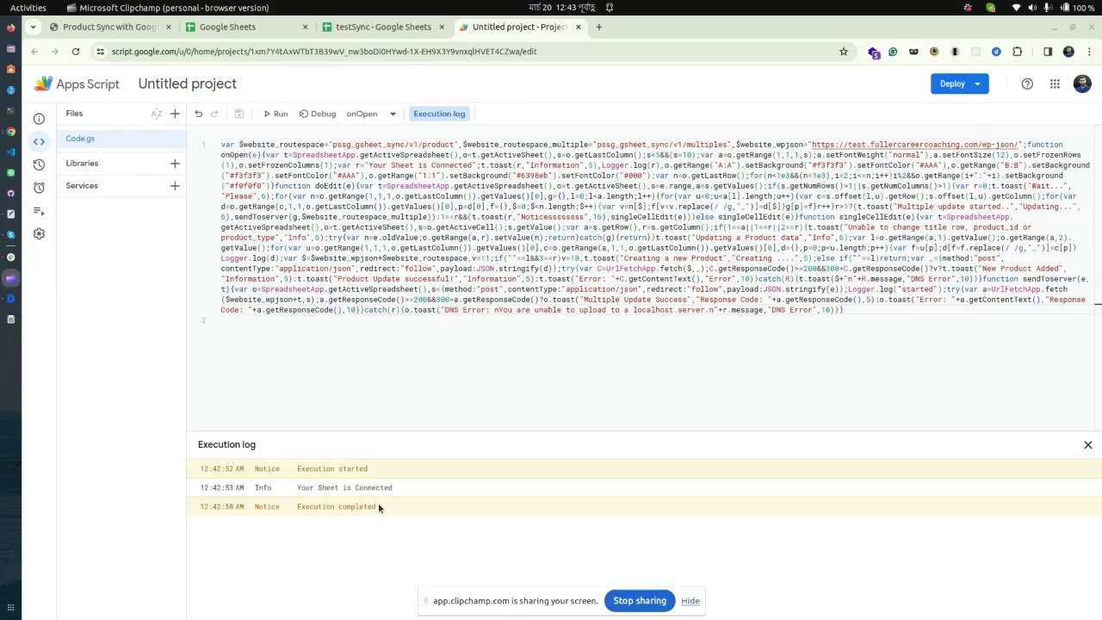
- Add a project trigger that runs doEdit from the spreadsheet with the On edit event type
{"action": "mouse_move", "coordinate": [38, 141]}
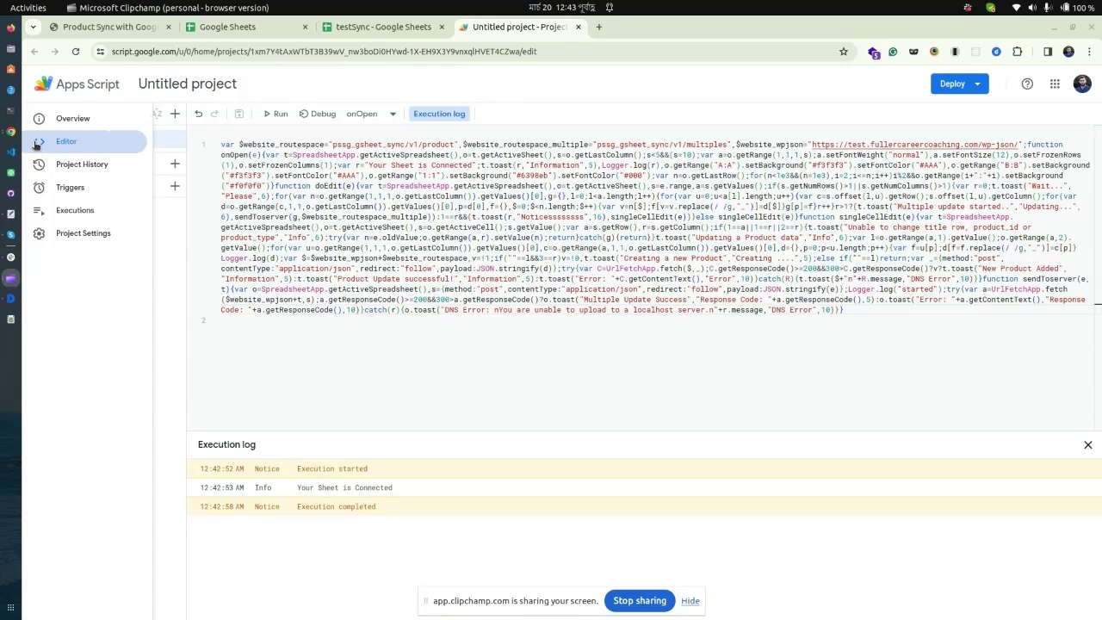
{"action": "left_click", "coordinate": [73, 189]}
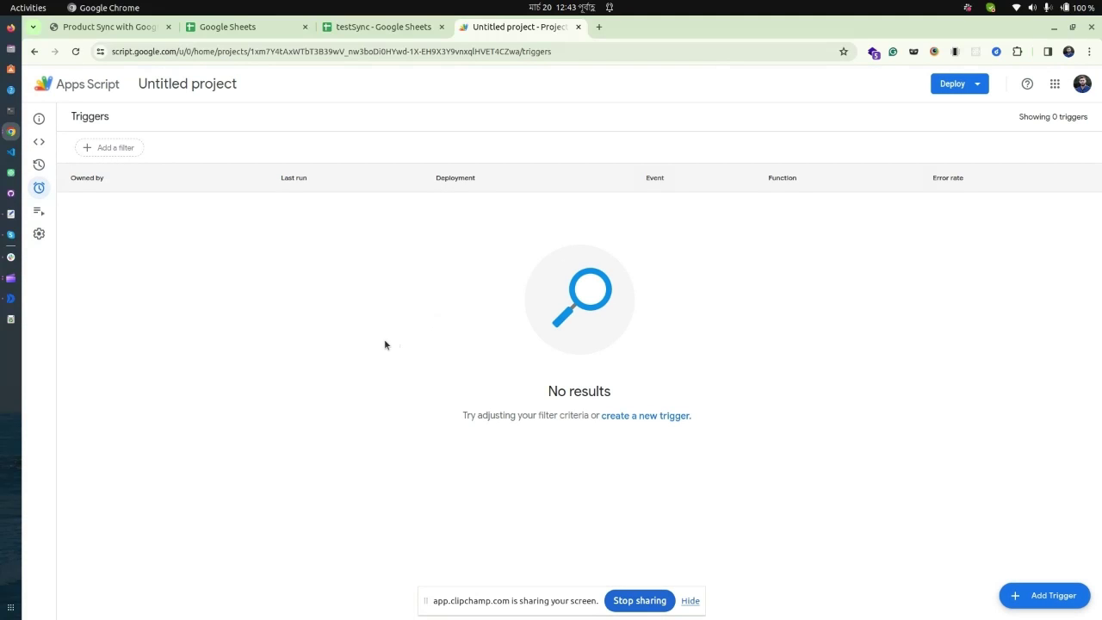
{"action": "left_click", "coordinate": [1043, 596]}
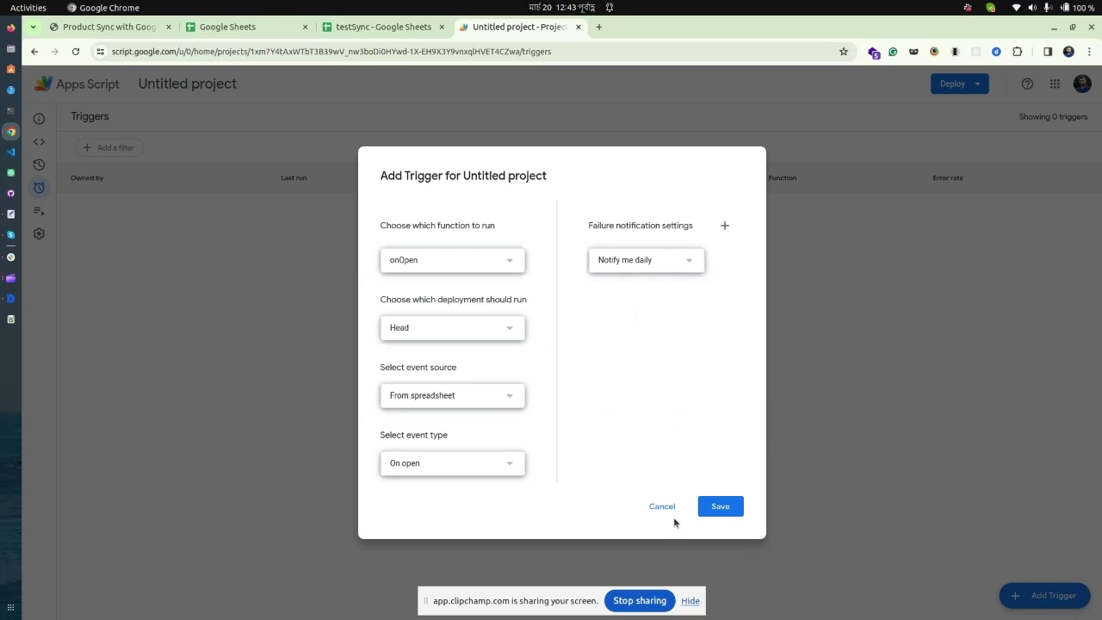
{"action": "left_click", "coordinate": [485, 261]}
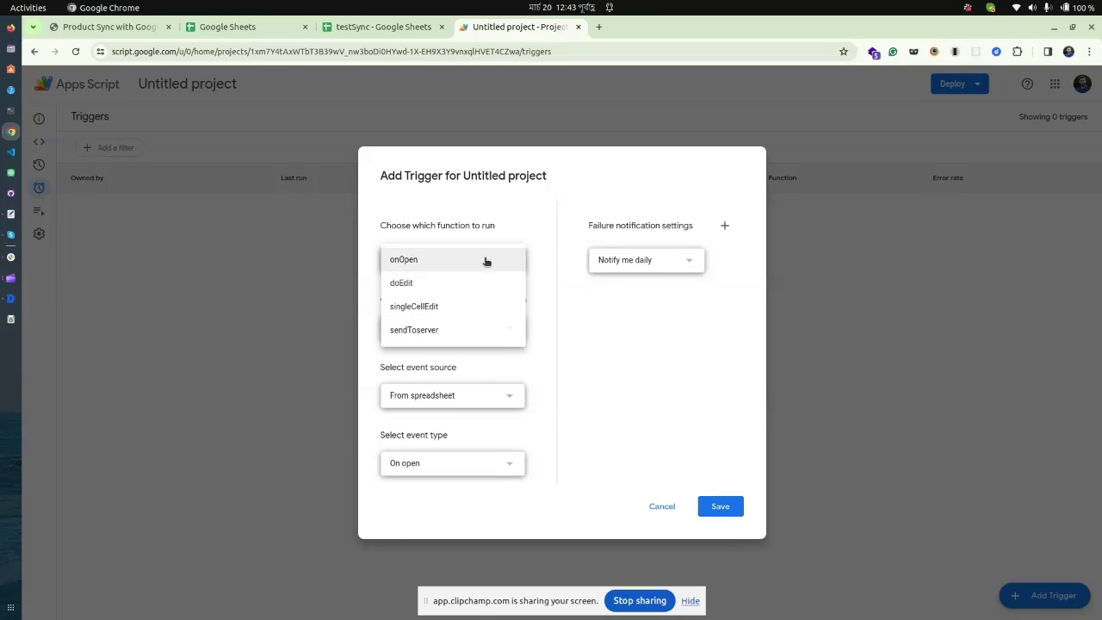
{"action": "left_click", "coordinate": [450, 284]}
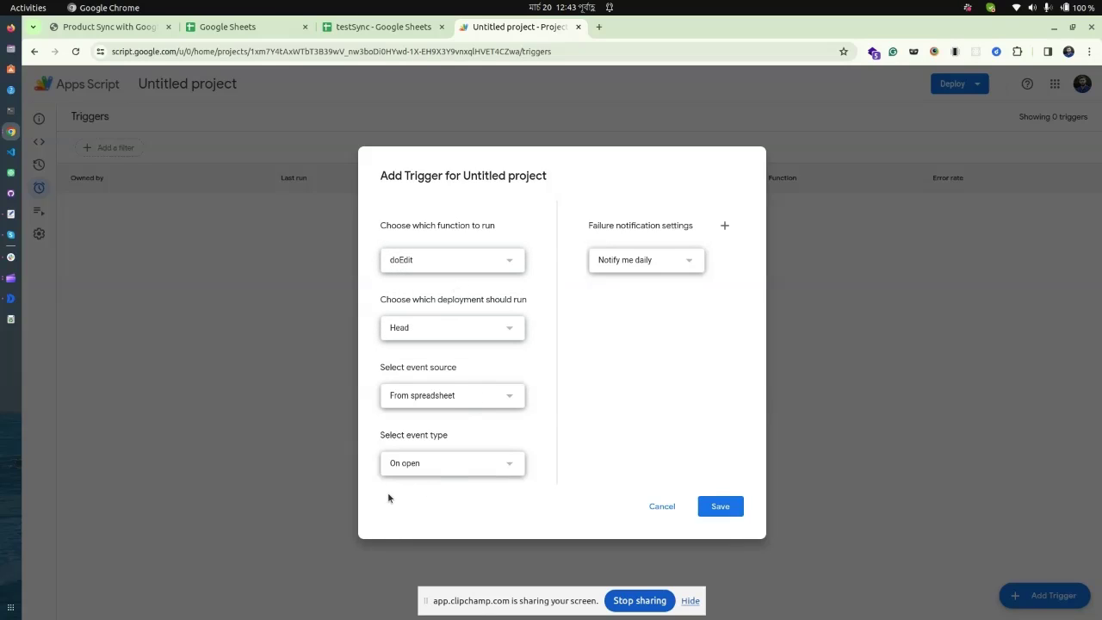
{"action": "left_click", "coordinate": [472, 466]}
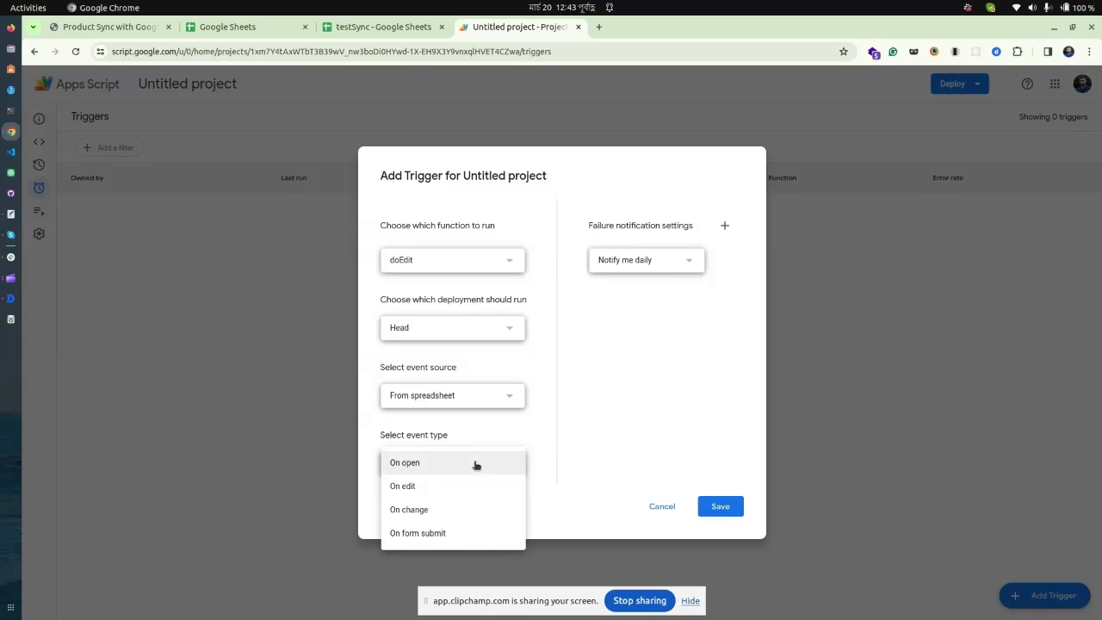
{"action": "left_click", "coordinate": [429, 487]}
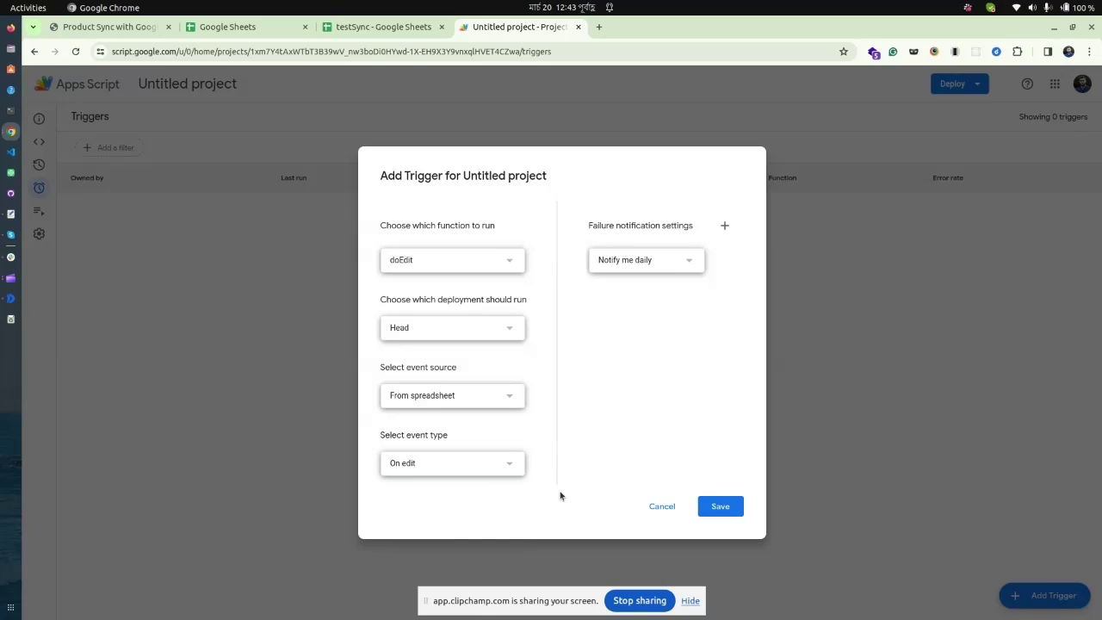
{"action": "left_click", "coordinate": [720, 506]}
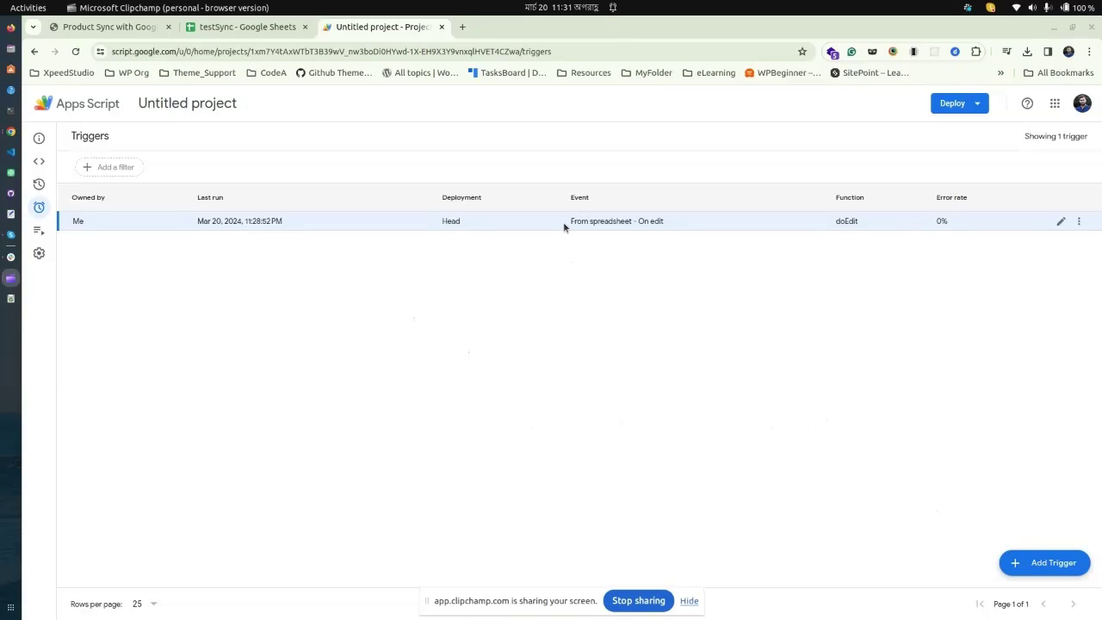
{"action": "left_click_drag", "start_coordinate": [564, 227], "coordinate": [675, 222]}
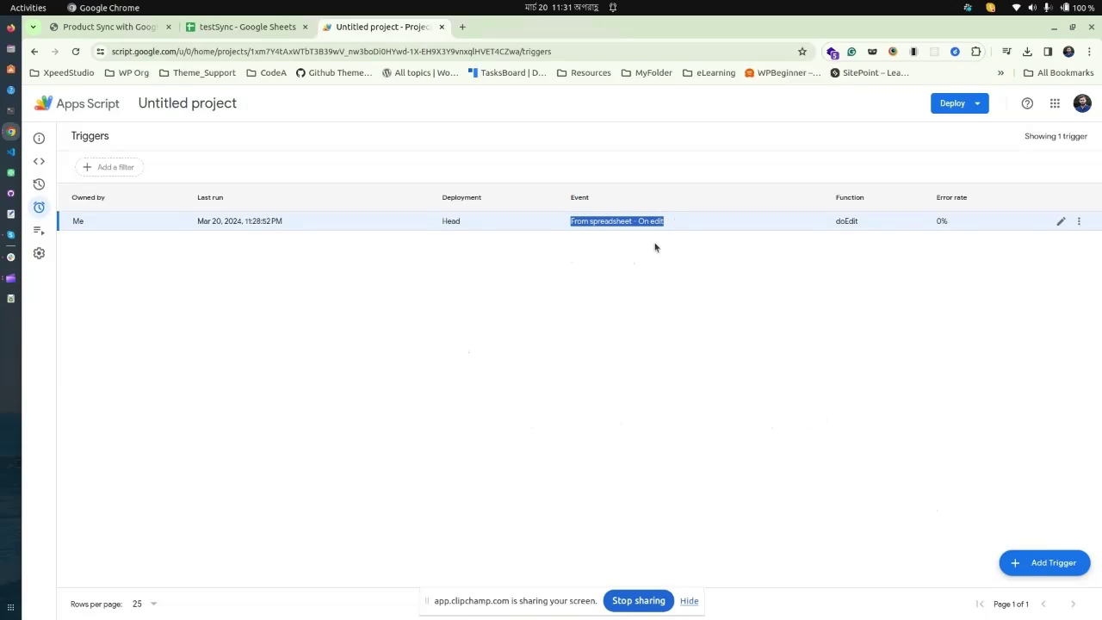
- Review the API Key and Service File fields in the plugin's Credentials and open the linked Google Cloud project creation page
{"action": "left_click", "coordinate": [118, 31]}
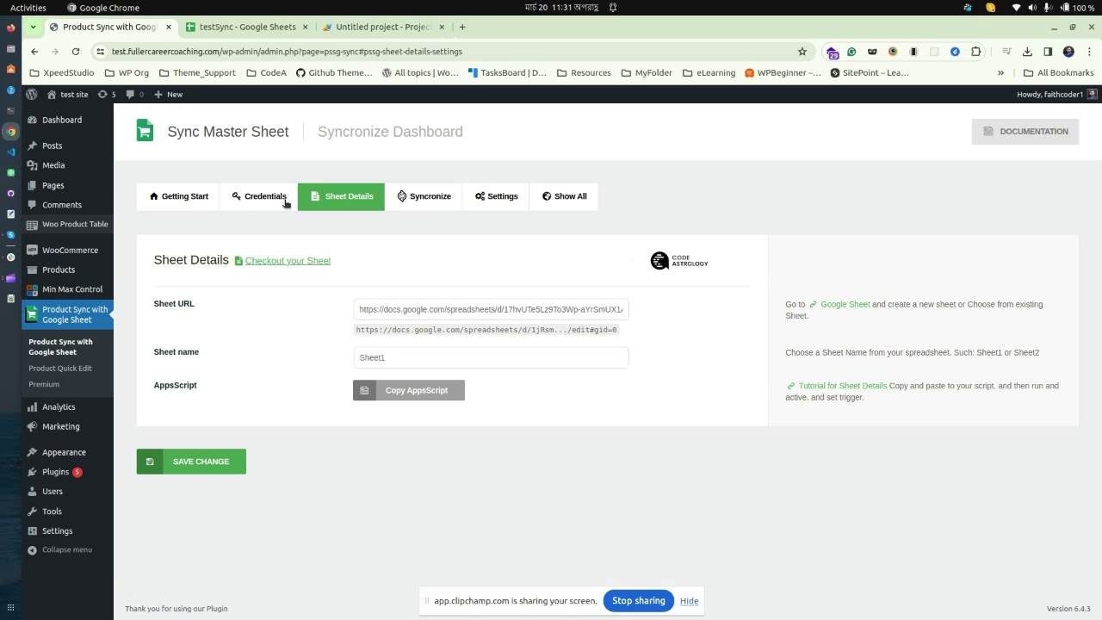
{"action": "left_click", "coordinate": [261, 203]}
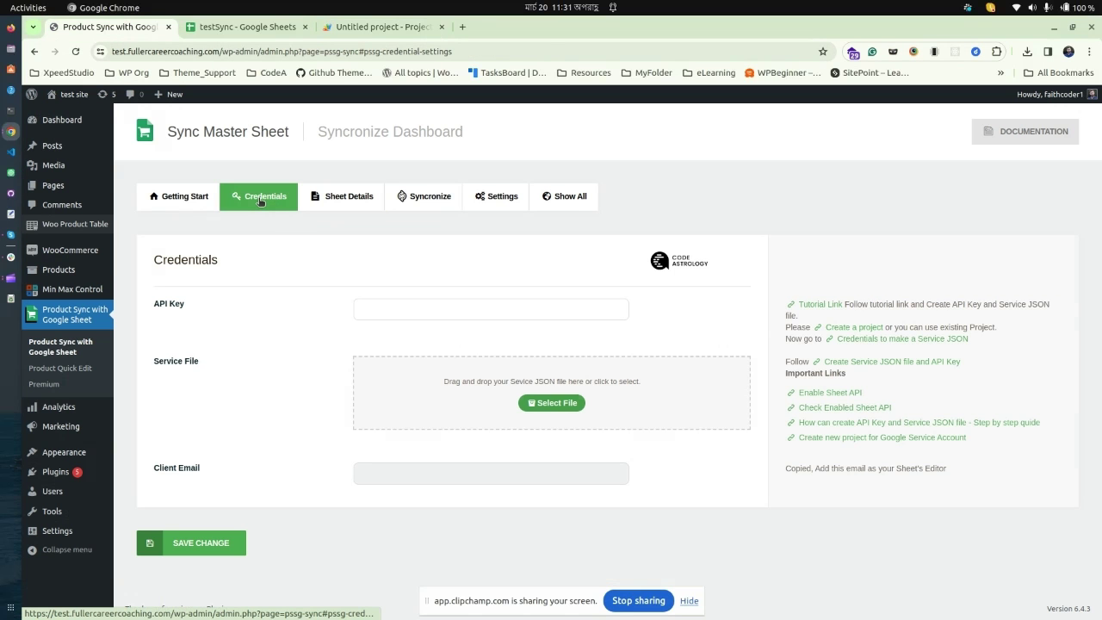
{"action": "left_click_drag", "start_coordinate": [154, 305], "coordinate": [187, 308]}
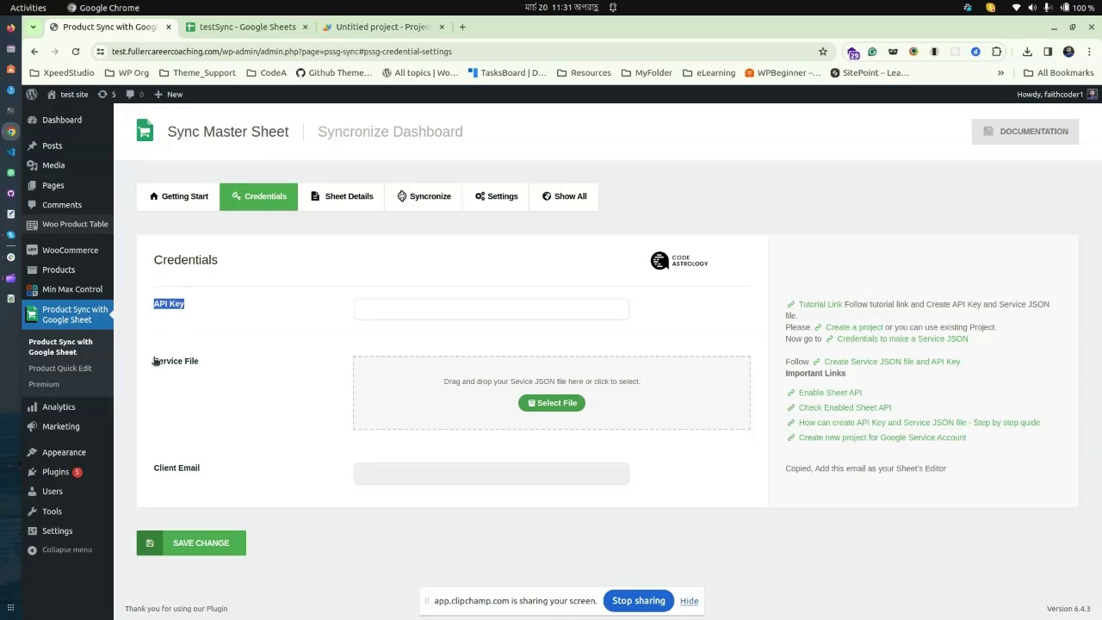
{"action": "left_click_drag", "start_coordinate": [155, 365], "coordinate": [207, 364]}
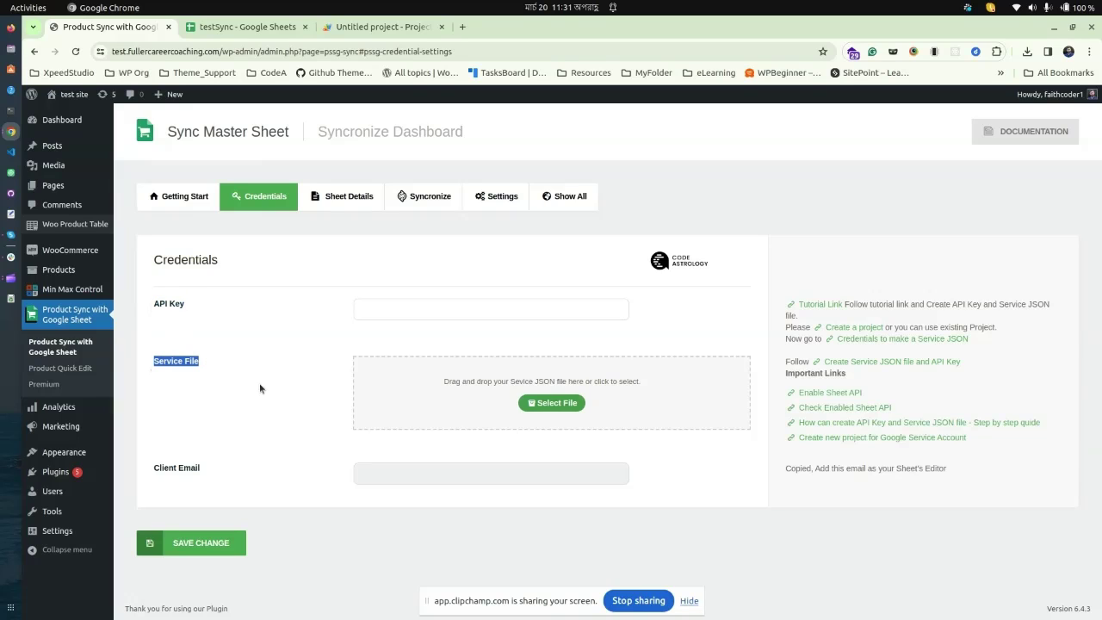
{"action": "right_click", "coordinate": [845, 331]}
{"action": "left_click", "coordinate": [870, 340]}
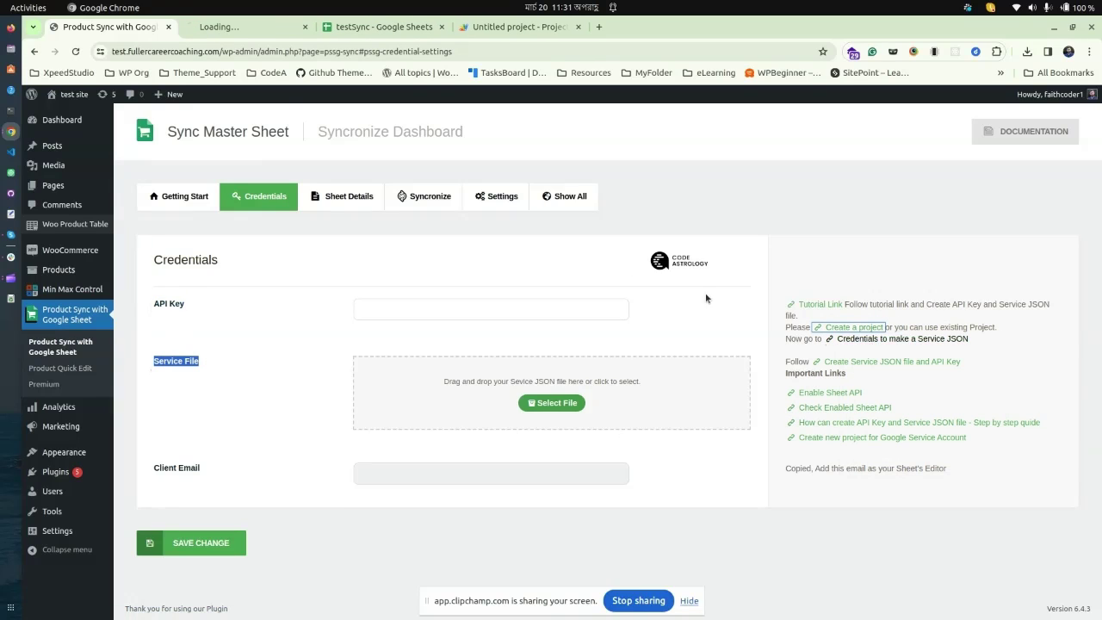
{"action": "left_click", "coordinate": [254, 28]}
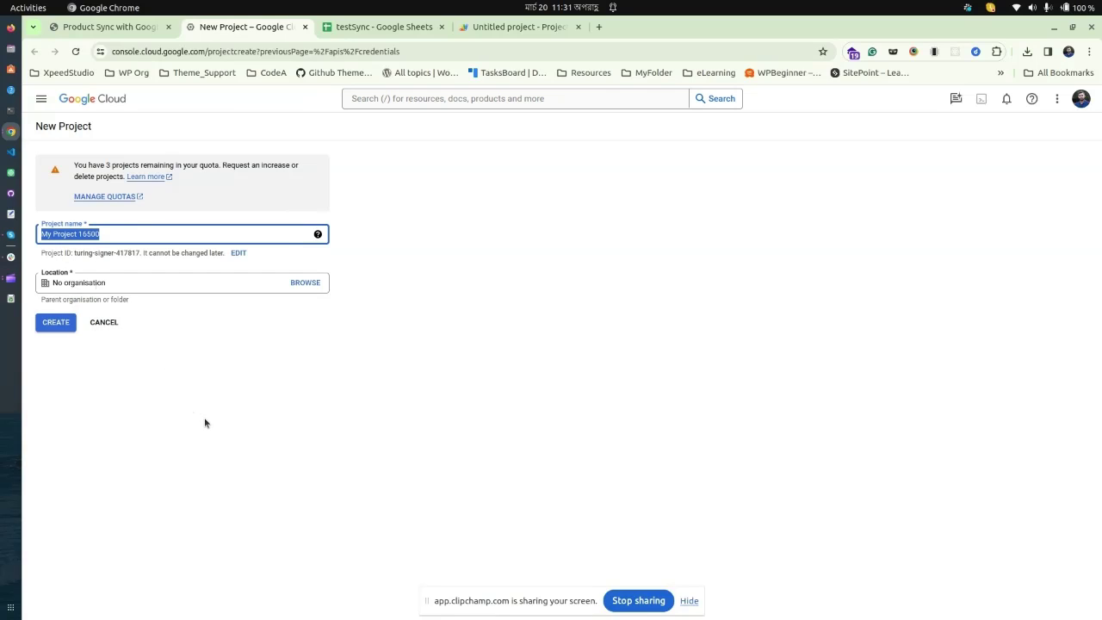
- Create a Google Cloud project named TESTSYNC and switch to it
{"action": "type", "text": "TESTsYNC"}
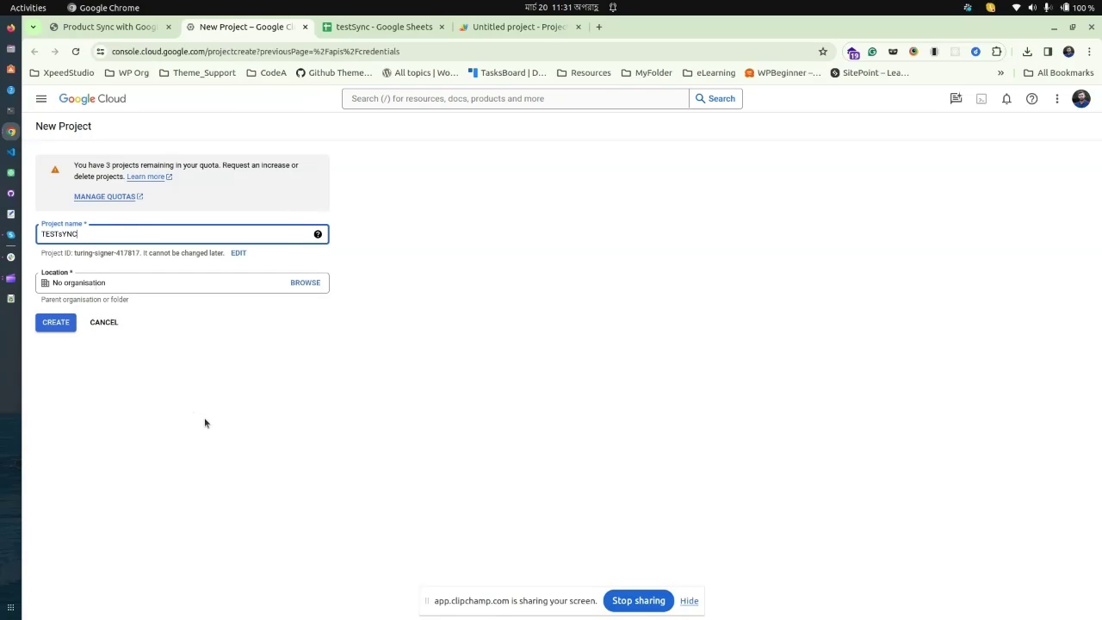
{"action": "key", "text": "BackSpace"}
{"action": "key", "text": "BackSpace"}
{"action": "key", "text": "BackSpace"}
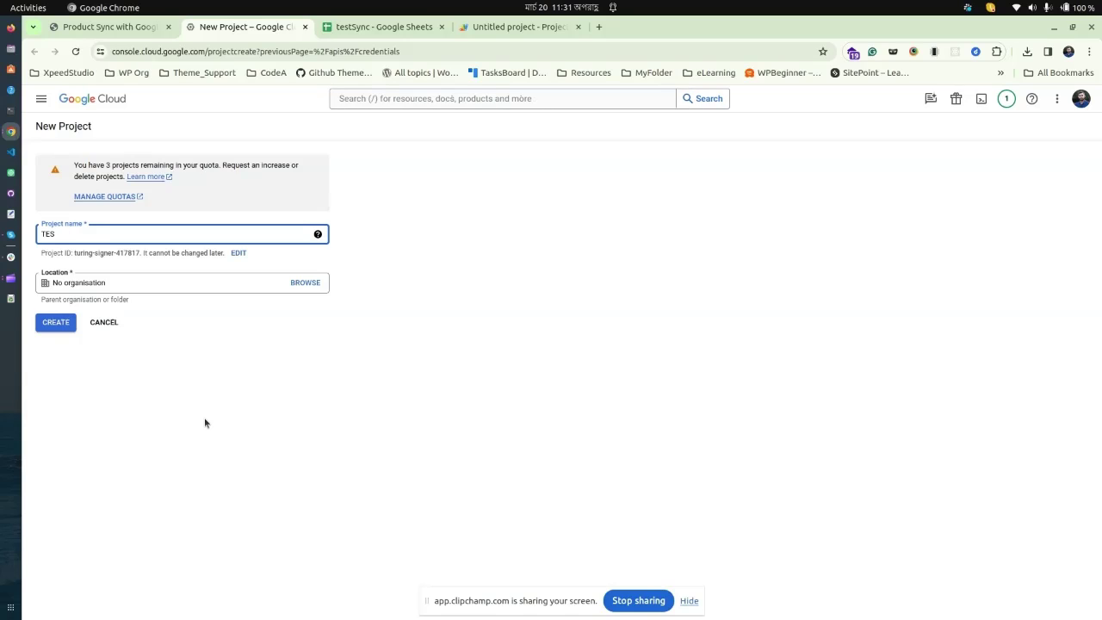
{"action": "type", "text": "TSYNC"}
{"action": "left_click", "coordinate": [57, 323]}
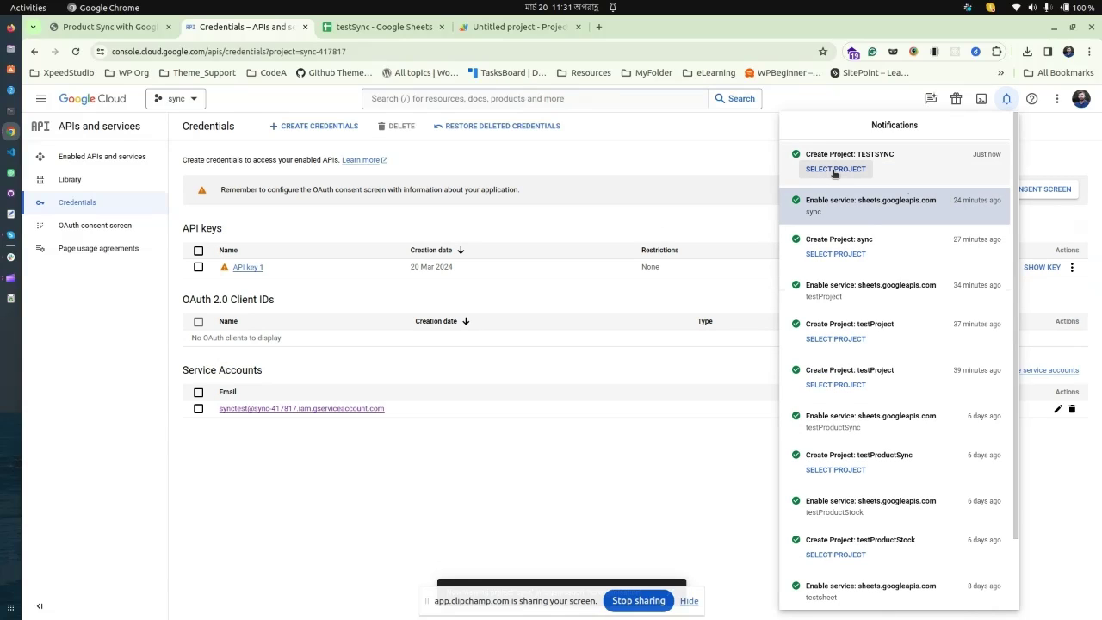
{"action": "left_click", "coordinate": [834, 170]}
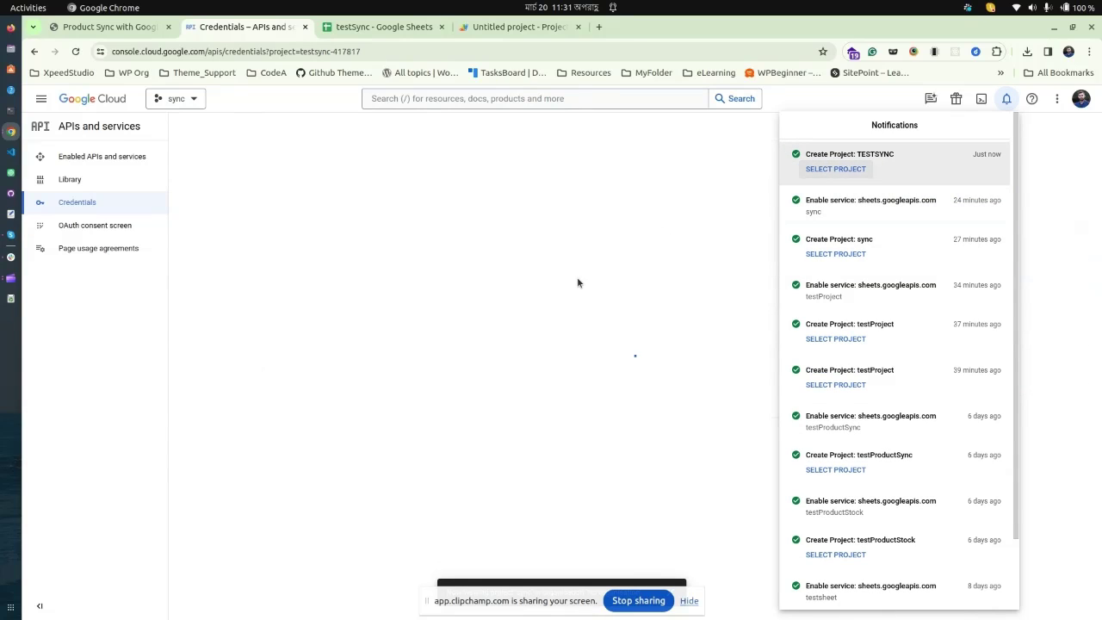
{"action": "left_click", "coordinate": [1007, 100]}
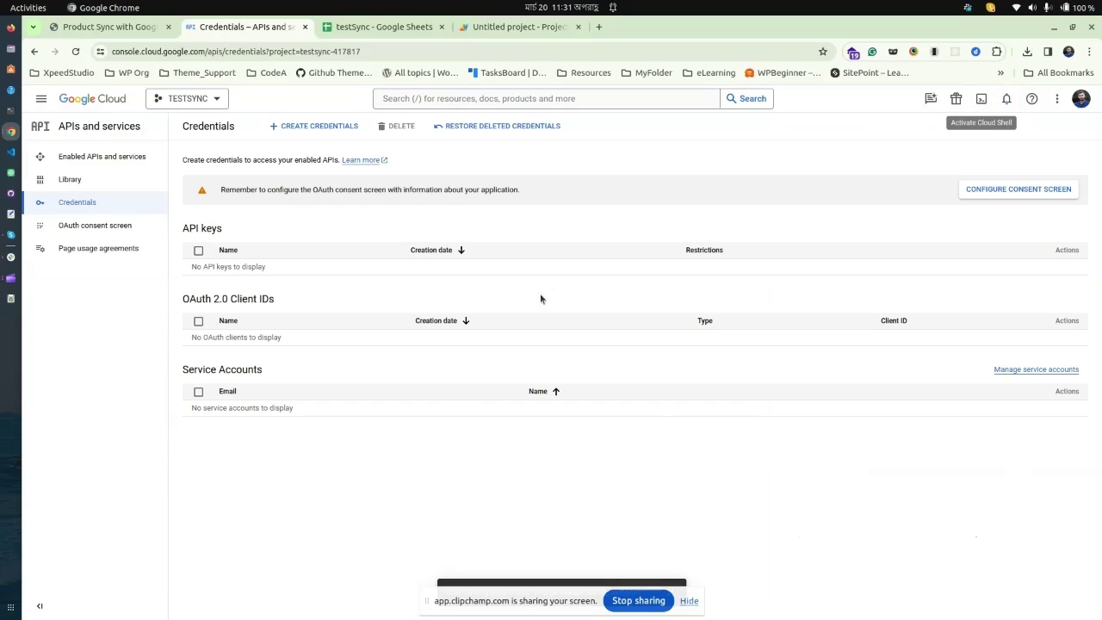
- Create a service account credential named TESTSERVICE in the TESTSYNC project, skipping the optional access settings
{"action": "left_click", "coordinate": [308, 127]}
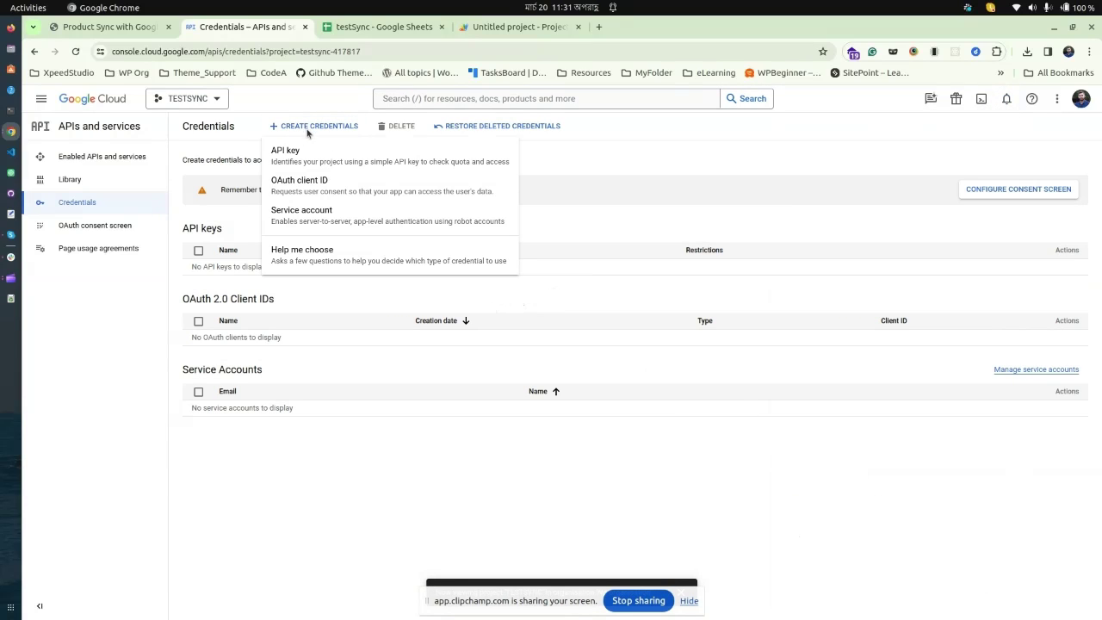
{"action": "left_click", "coordinate": [315, 217]}
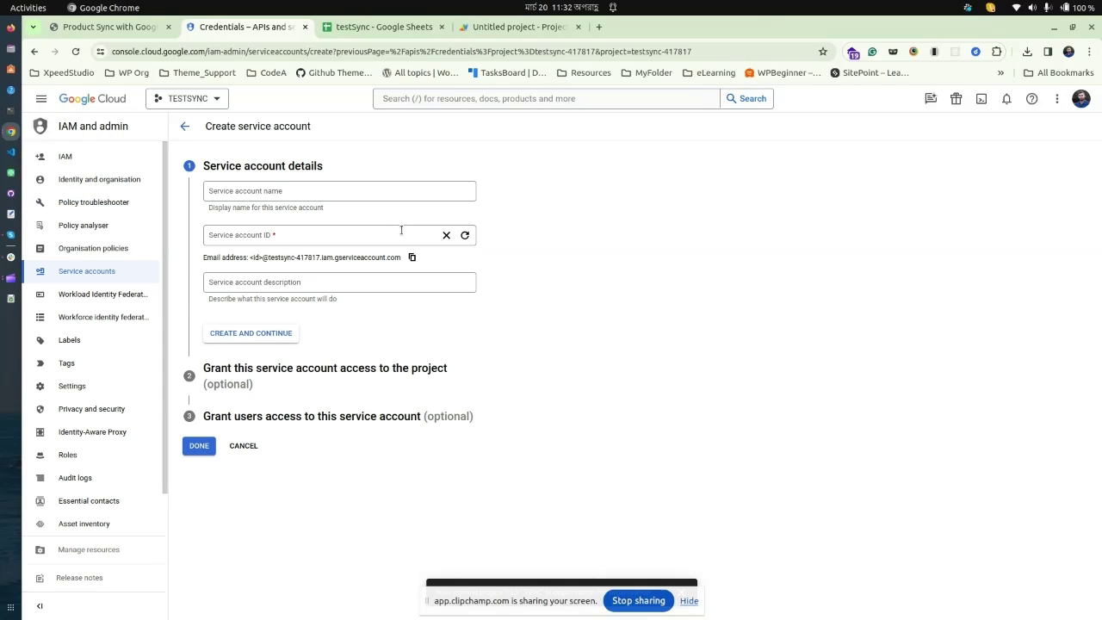
{"action": "left_click", "coordinate": [314, 193]}
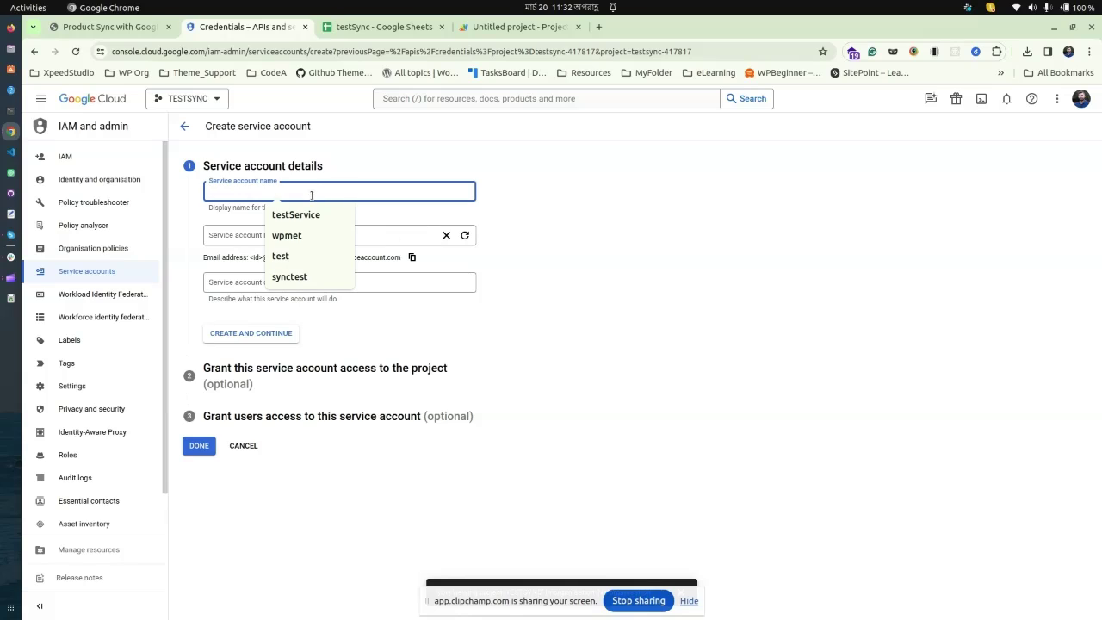
{"action": "type", "text": "TES"}
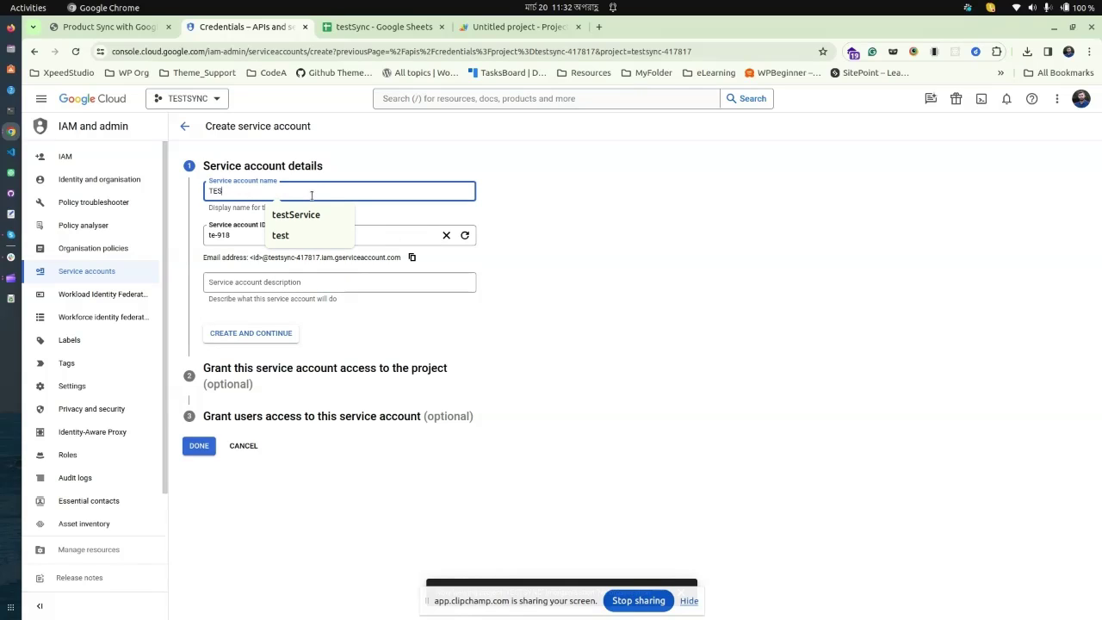
{"action": "type", "text": "TSERVI"}
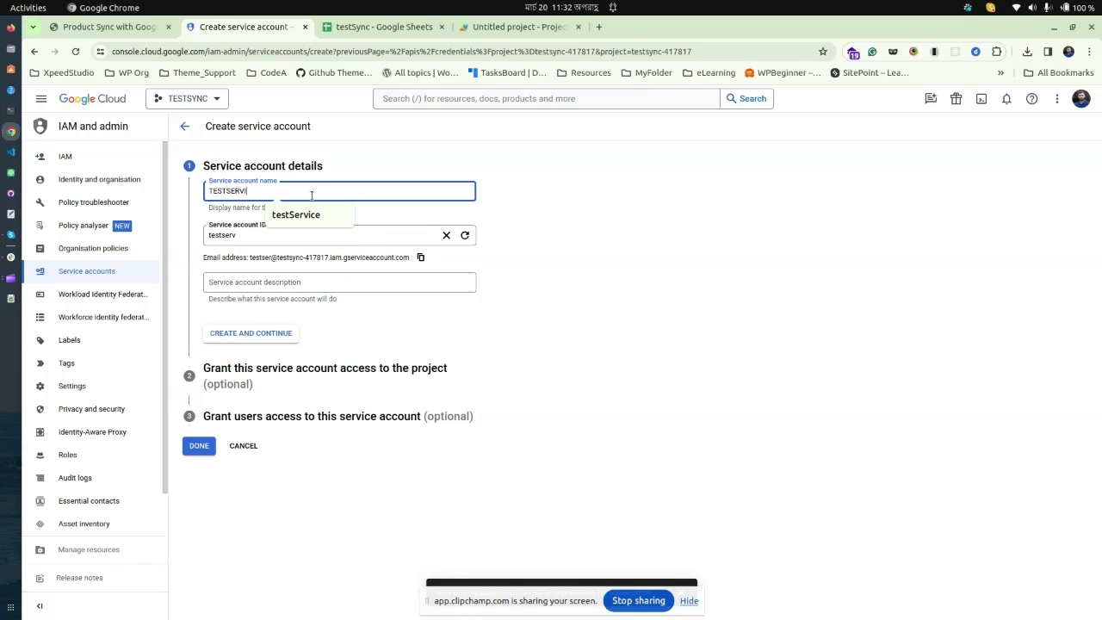
{"action": "type", "text": "E"}
{"action": "key", "text": "BackSpace"}
{"action": "type", "text": "CE"}
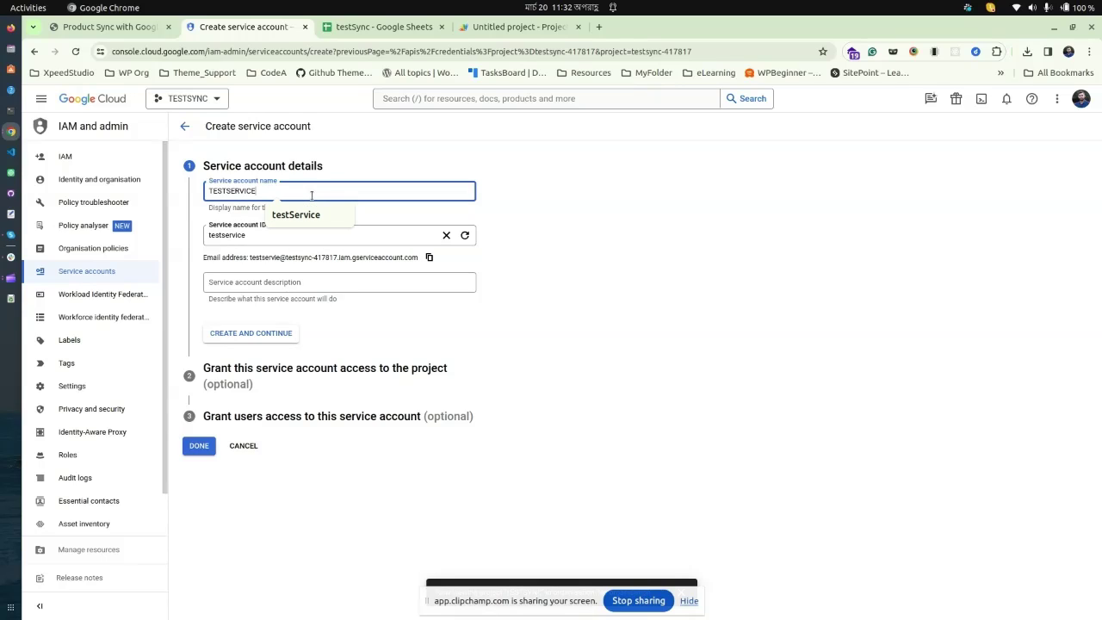
{"action": "left_click", "coordinate": [192, 452]}
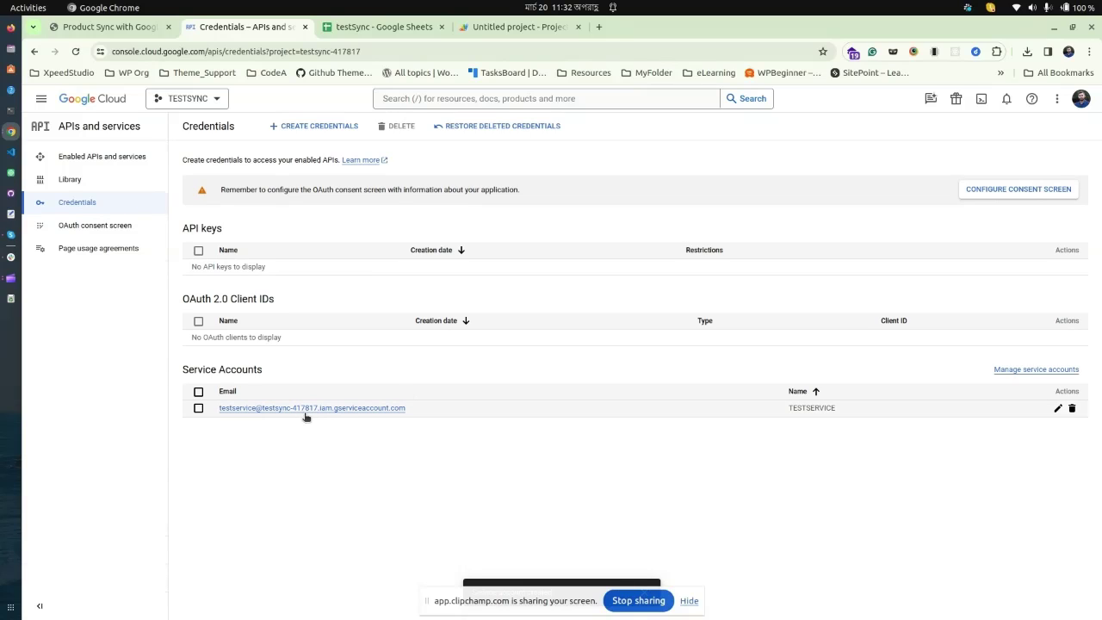
- Create a JSON private key for the TESTSERVICE service account and save the key file to the computer
{"action": "left_click", "coordinate": [295, 408]}
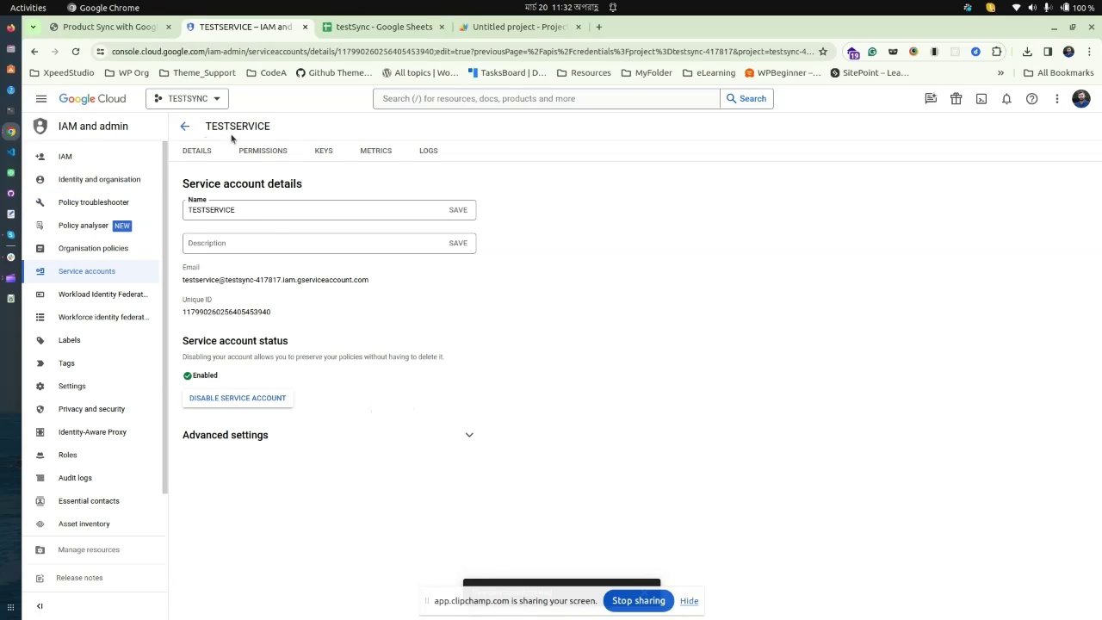
{"action": "left_click", "coordinate": [324, 152]}
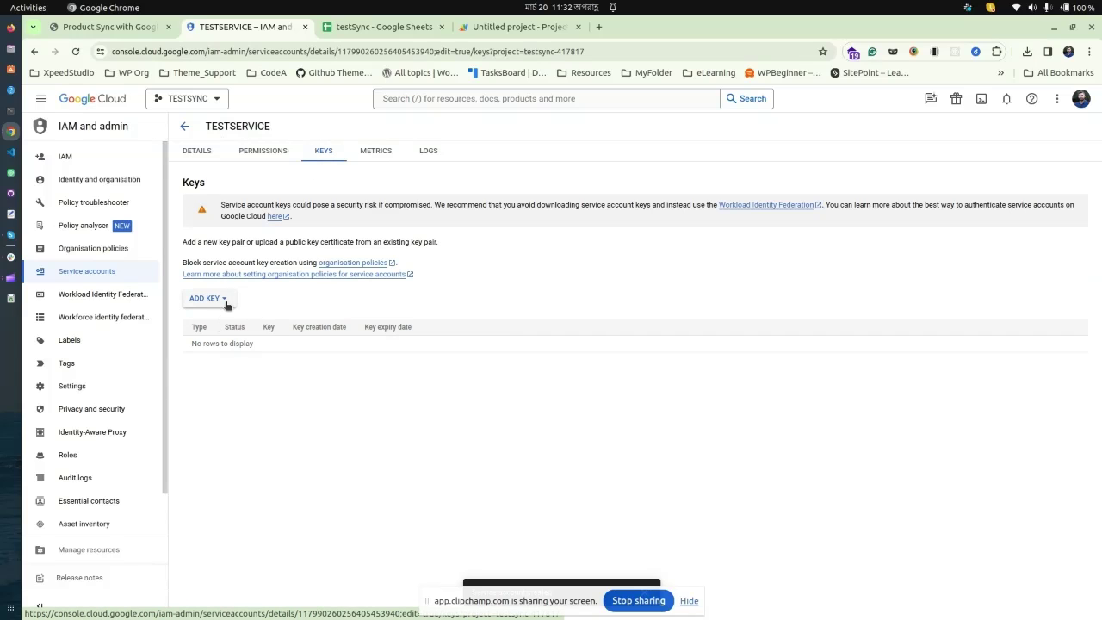
{"action": "left_click", "coordinate": [225, 302]}
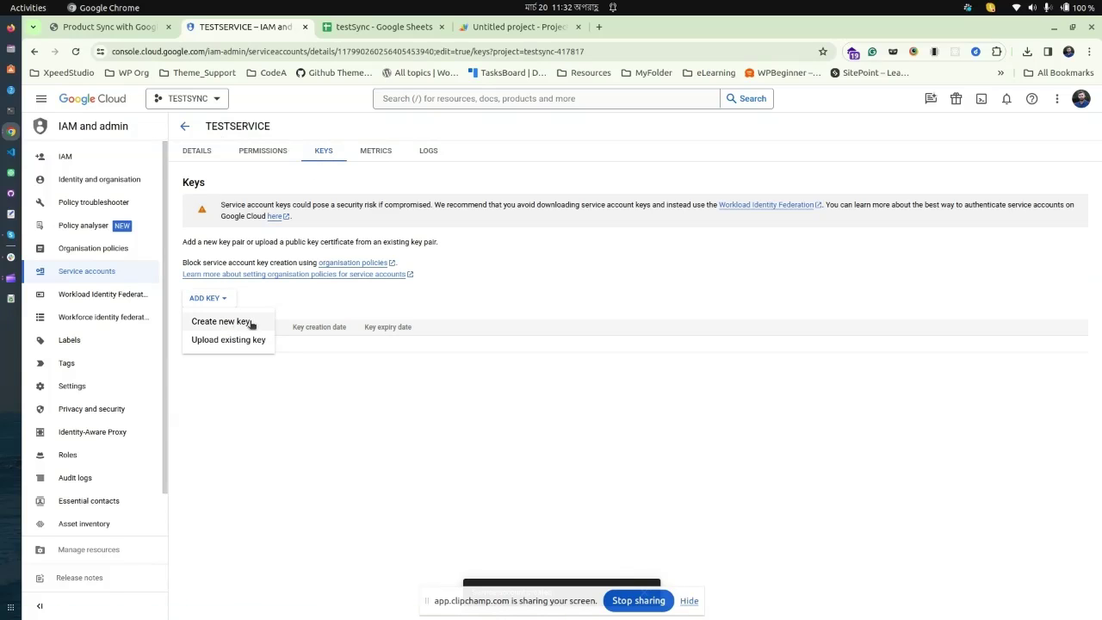
{"action": "left_click", "coordinate": [253, 323]}
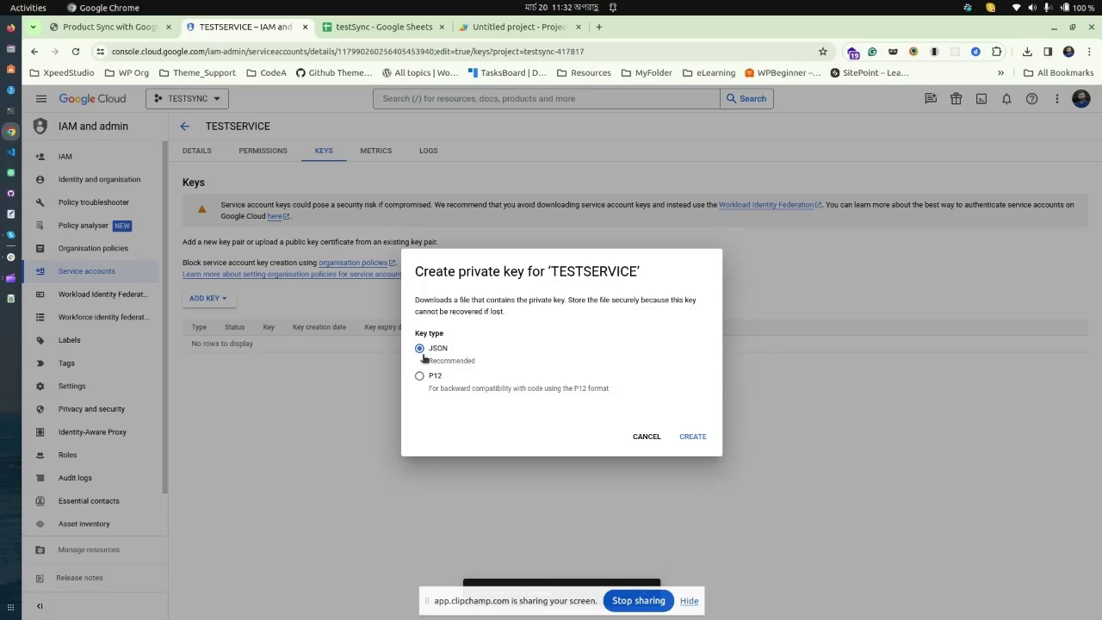
{"action": "left_click", "coordinate": [691, 438]}
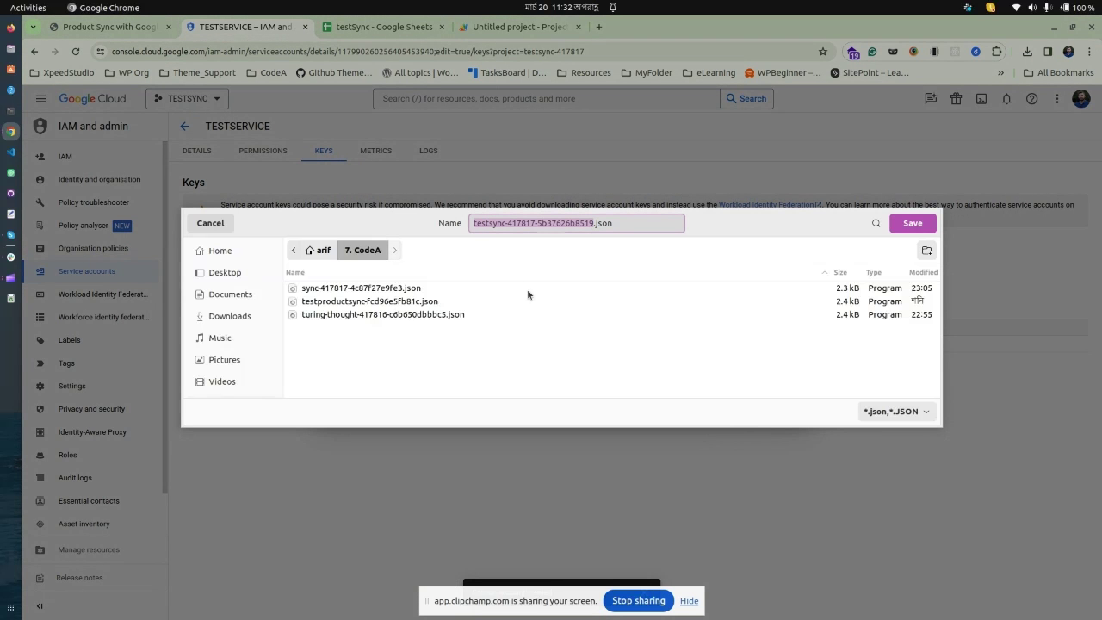
{"action": "left_click", "coordinate": [907, 224]}
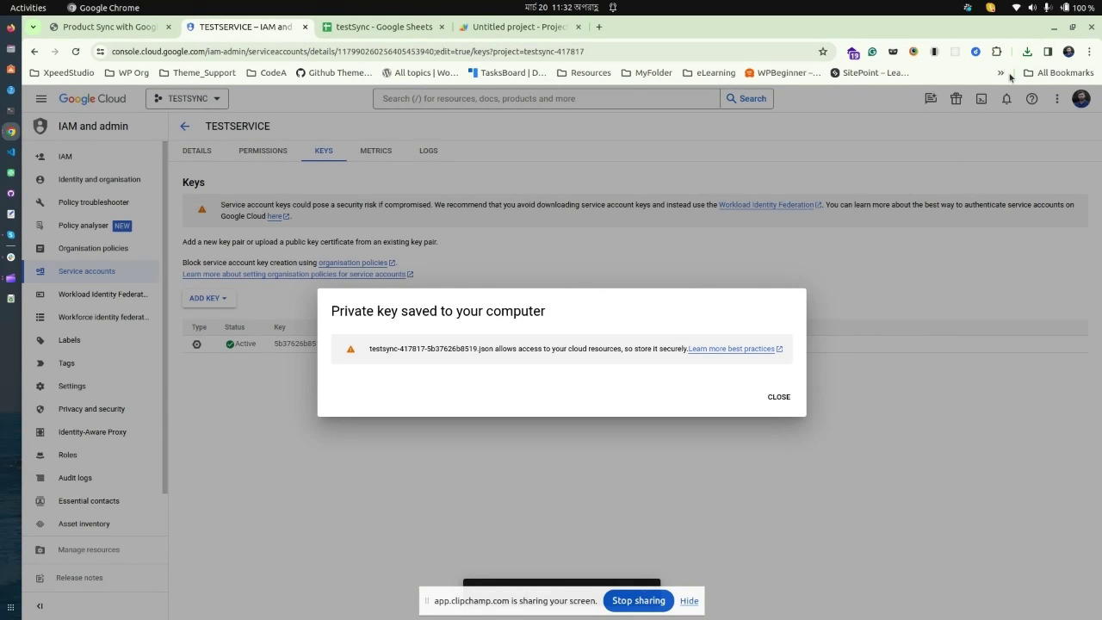
{"action": "left_click", "coordinate": [779, 398]}
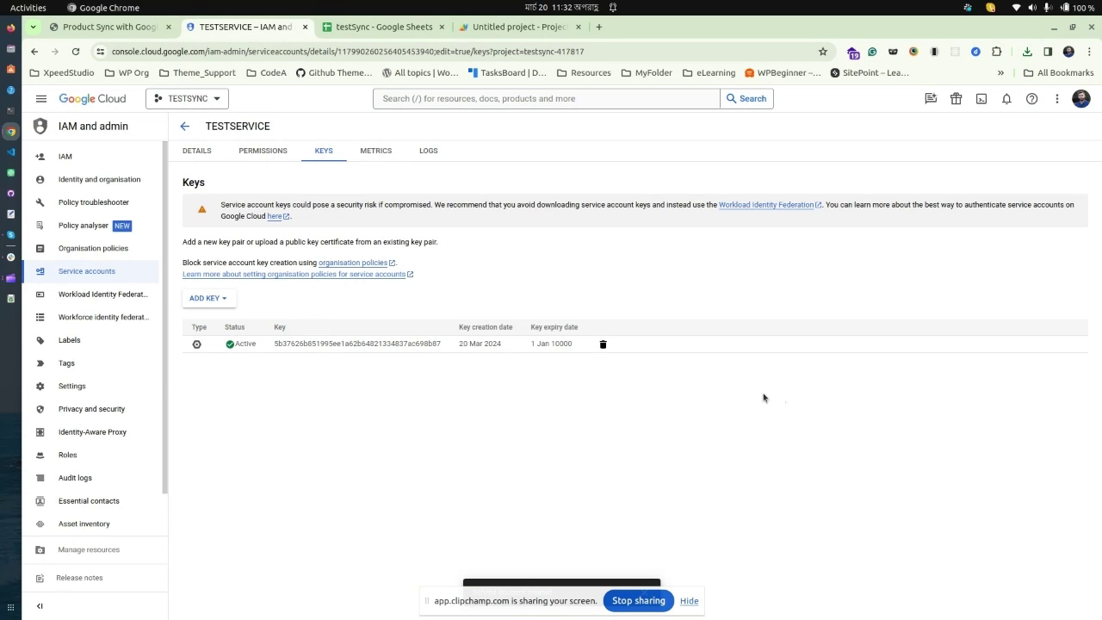
- Upload the newly saved testsync JSON key as the Service File in the sync plugin's Credentials
{"action": "left_click", "coordinate": [92, 31]}
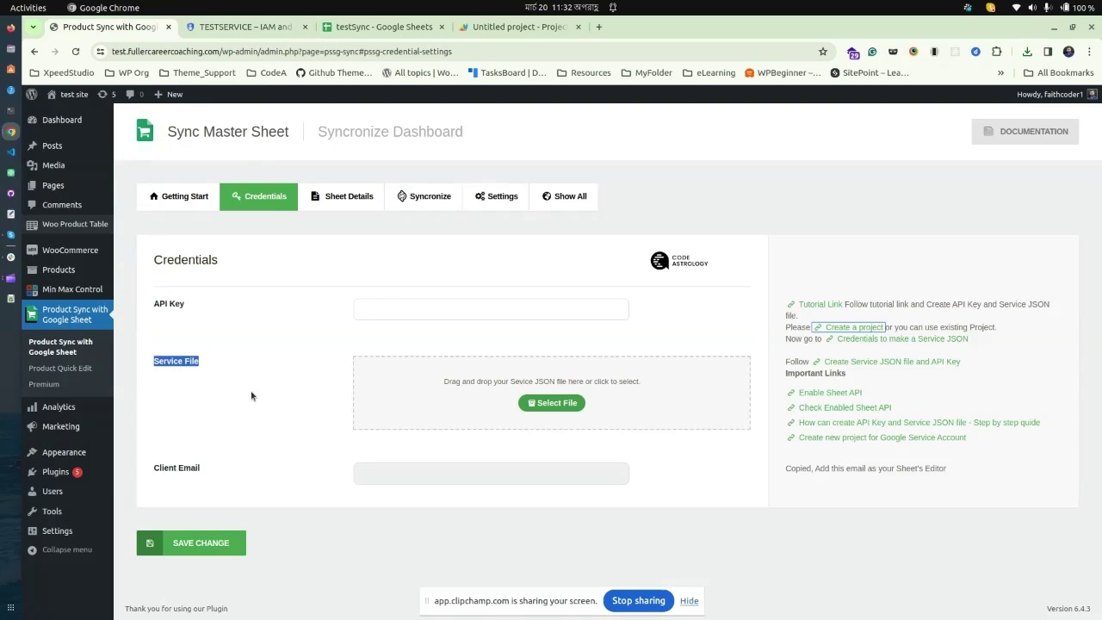
{"action": "left_click", "coordinate": [552, 404]}
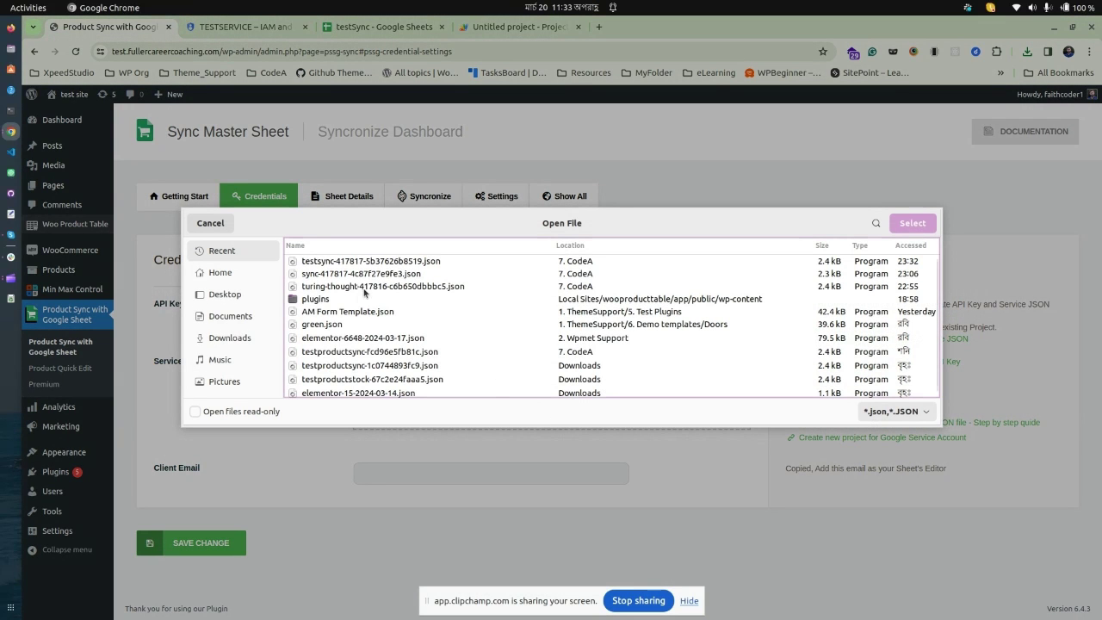
{"action": "left_click", "coordinate": [403, 261]}
{"action": "left_click", "coordinate": [912, 223]}
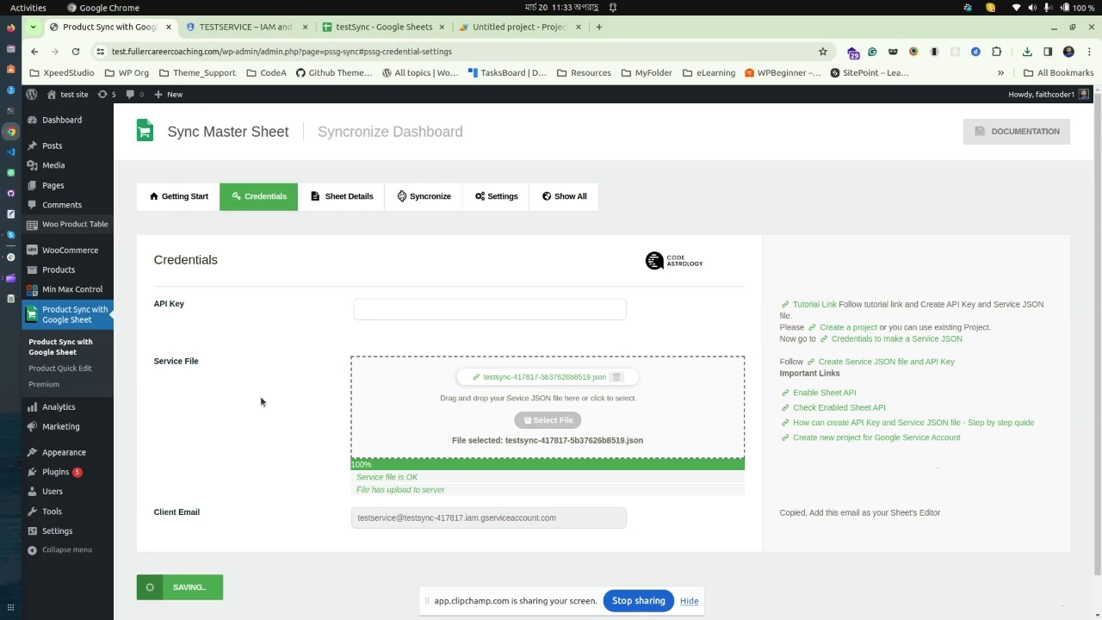
- Create an API key credential in the TESTSYNC Google Cloud project and copy the key
{"action": "left_click_drag", "start_coordinate": [151, 303], "coordinate": [193, 309]}
{"action": "left_click", "coordinate": [219, 343]}
{"action": "left_click", "coordinate": [247, 28]}
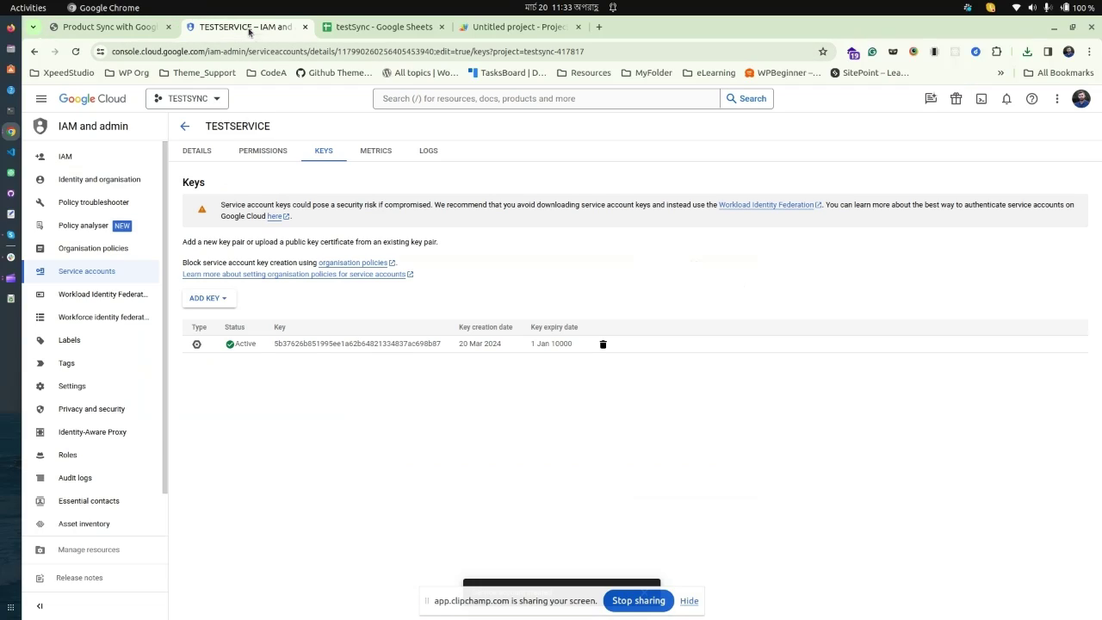
{"action": "left_click", "coordinate": [40, 98]}
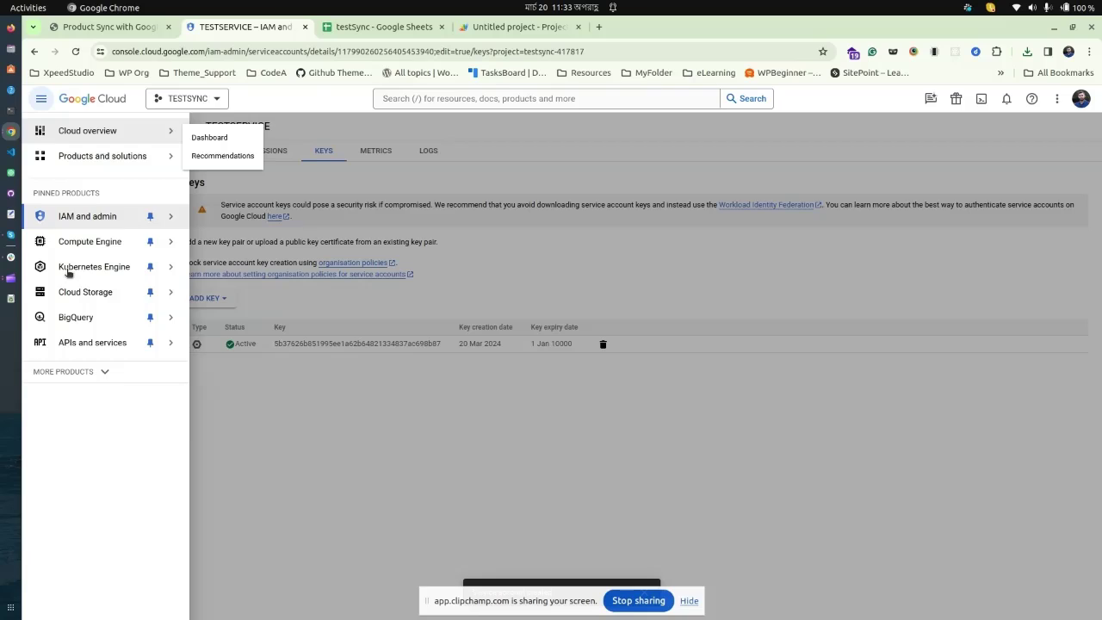
{"action": "mouse_move", "coordinate": [83, 344]}
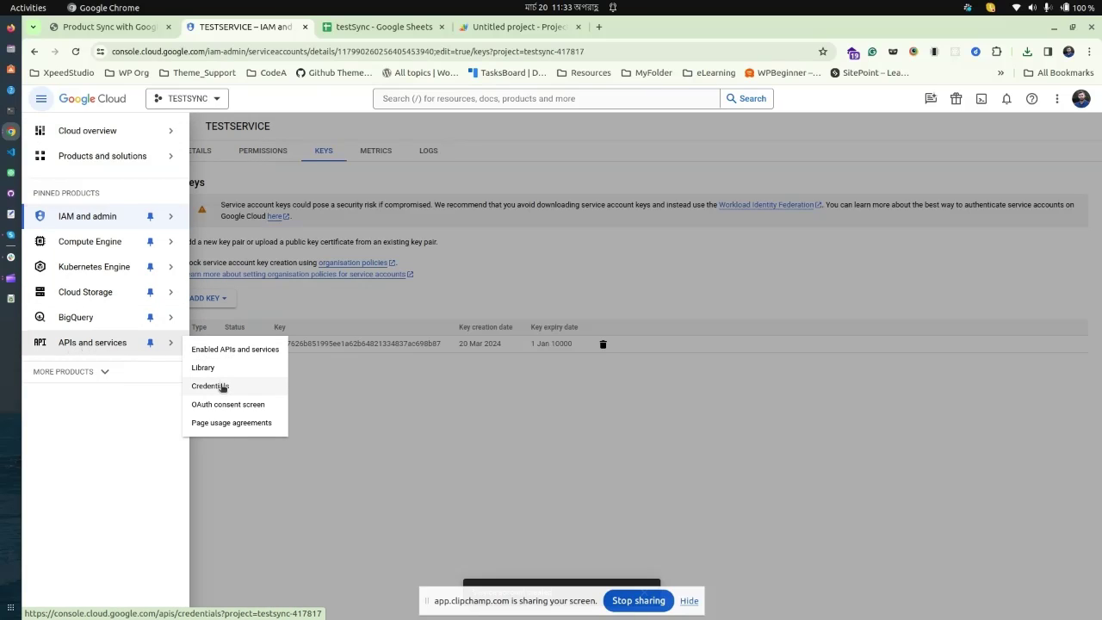
{"action": "left_click", "coordinate": [294, 386]}
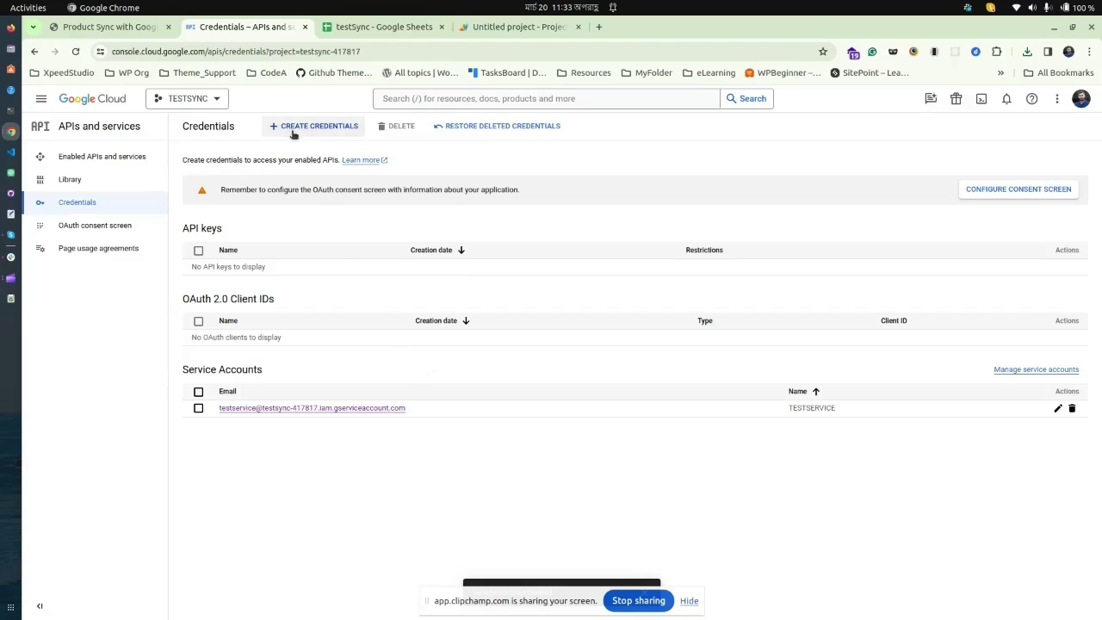
{"action": "left_click", "coordinate": [310, 128]}
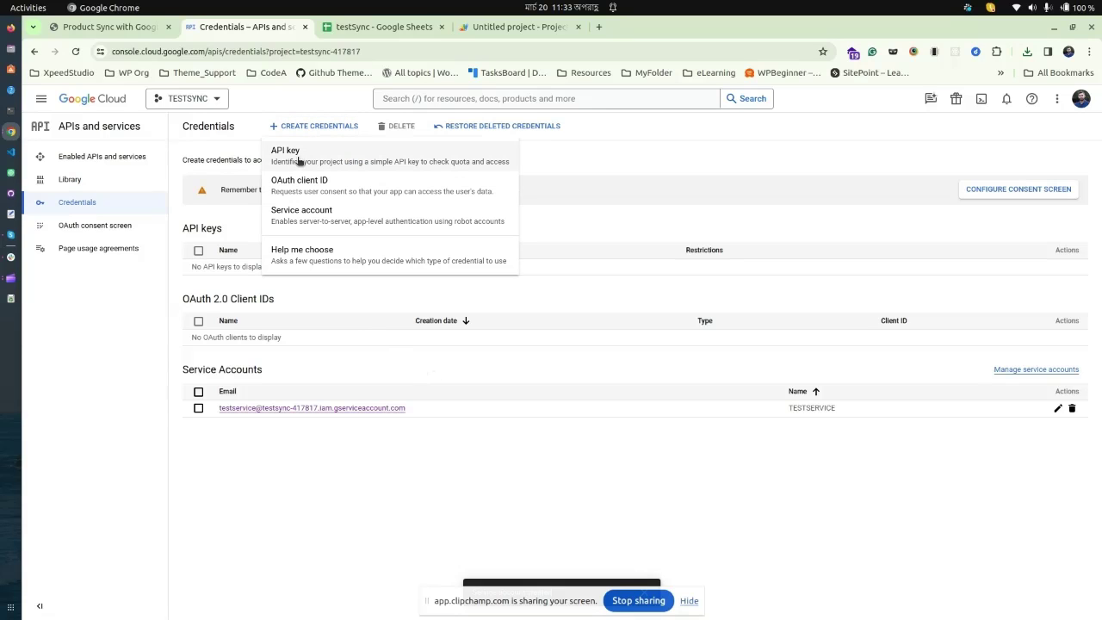
{"action": "left_click", "coordinate": [293, 158]}
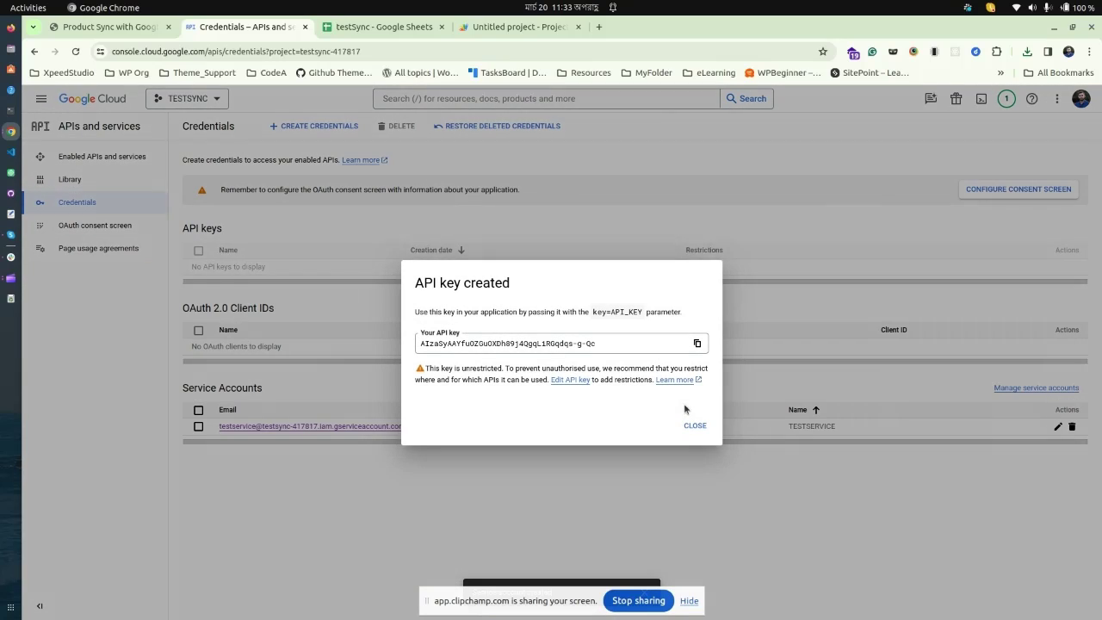
{"action": "left_click", "coordinate": [697, 344]}
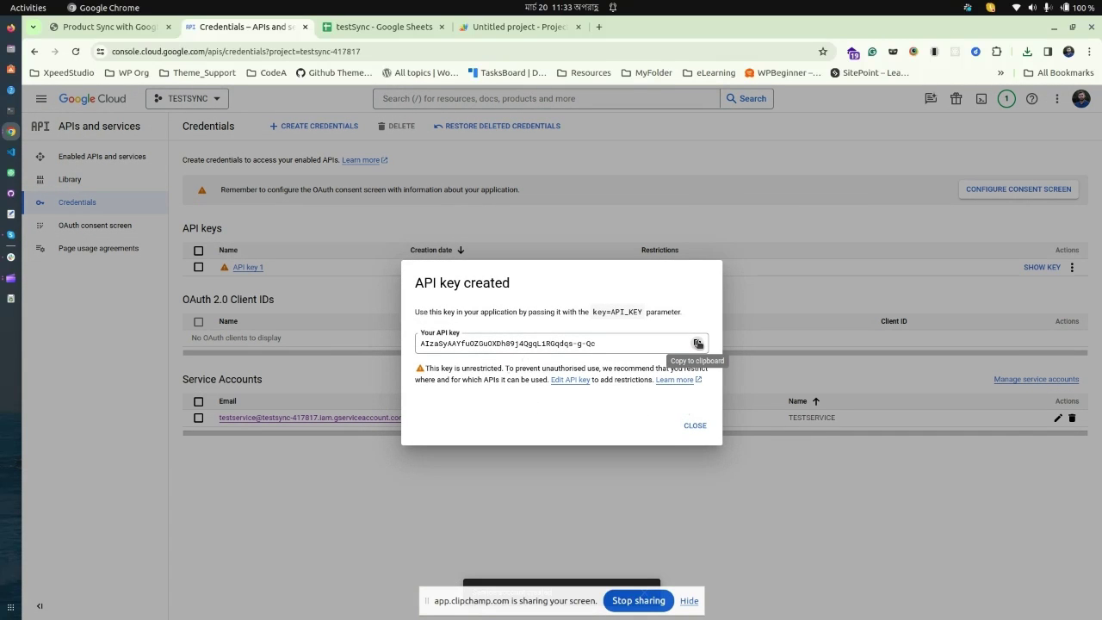
- Paste the copied API key into the API Key field of the plugin's Credentials
{"action": "left_click", "coordinate": [132, 30]}
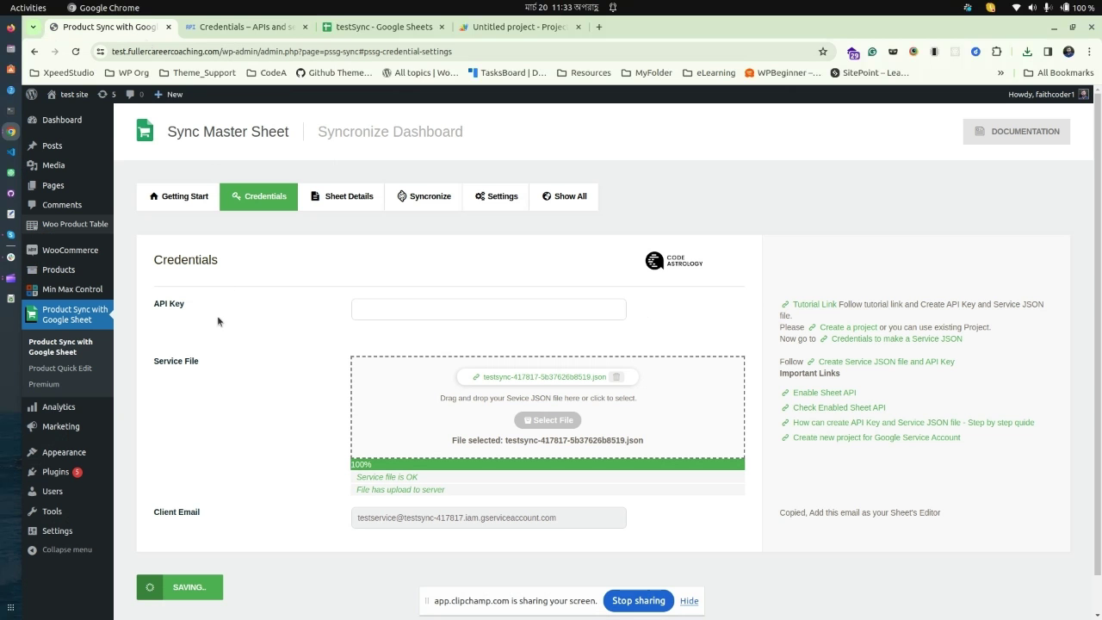
{"action": "left_click", "coordinate": [423, 310]}
{"action": "right_click", "coordinate": [424, 309]}
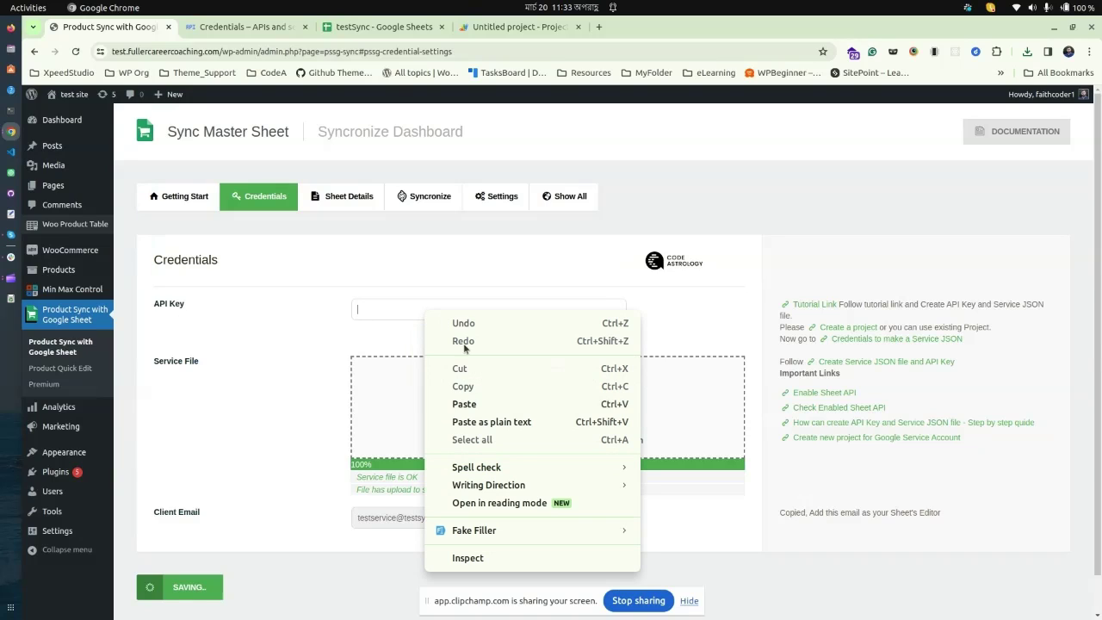
{"action": "left_click", "coordinate": [462, 401]}
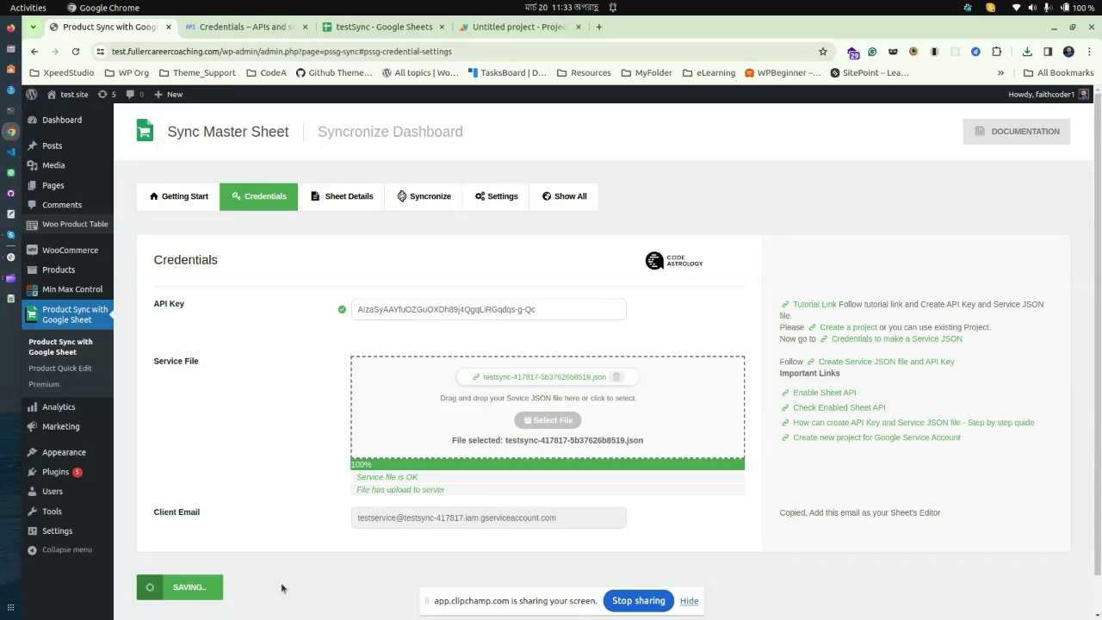
- Enable the Google Sheets API for the TESTSYNC project in Google Cloud
{"action": "left_click", "coordinate": [246, 27]}
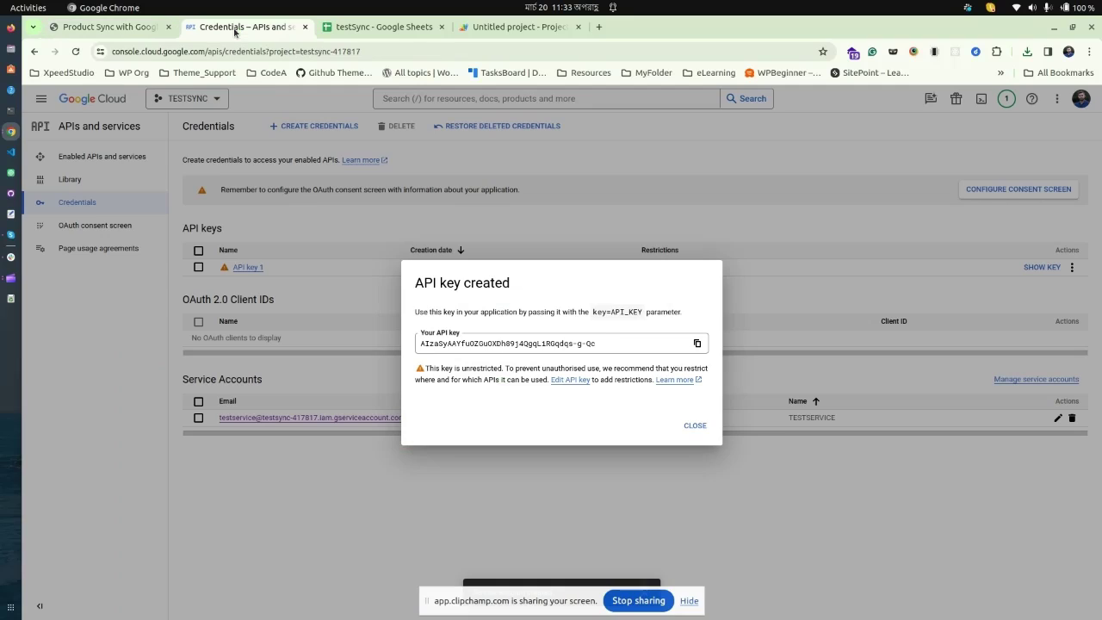
{"action": "left_click", "coordinate": [697, 426]}
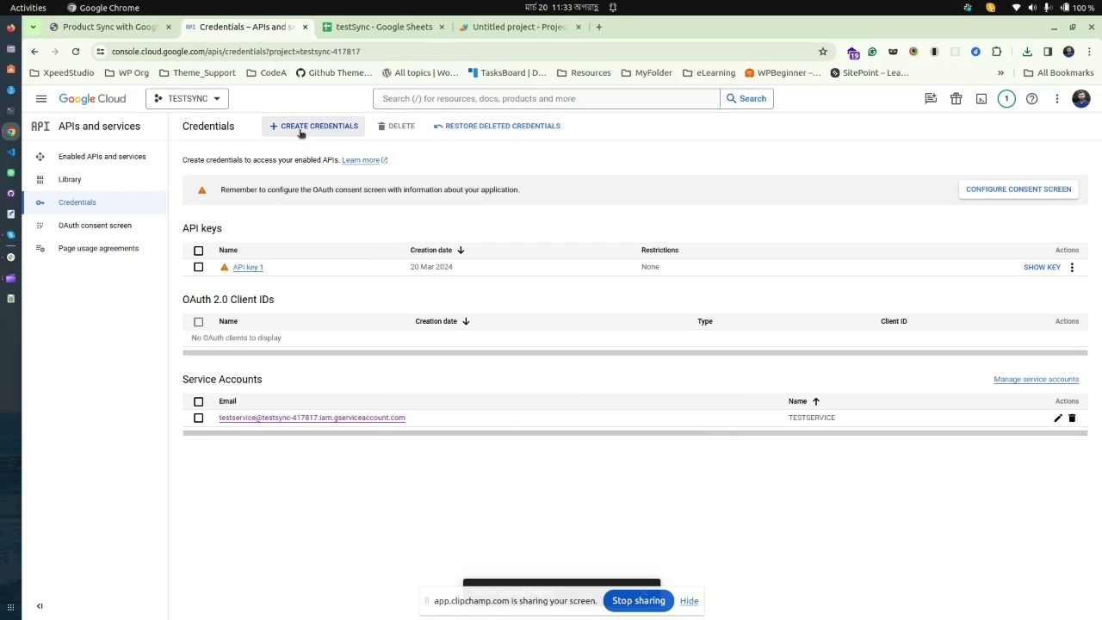
{"action": "left_click", "coordinate": [119, 157]}
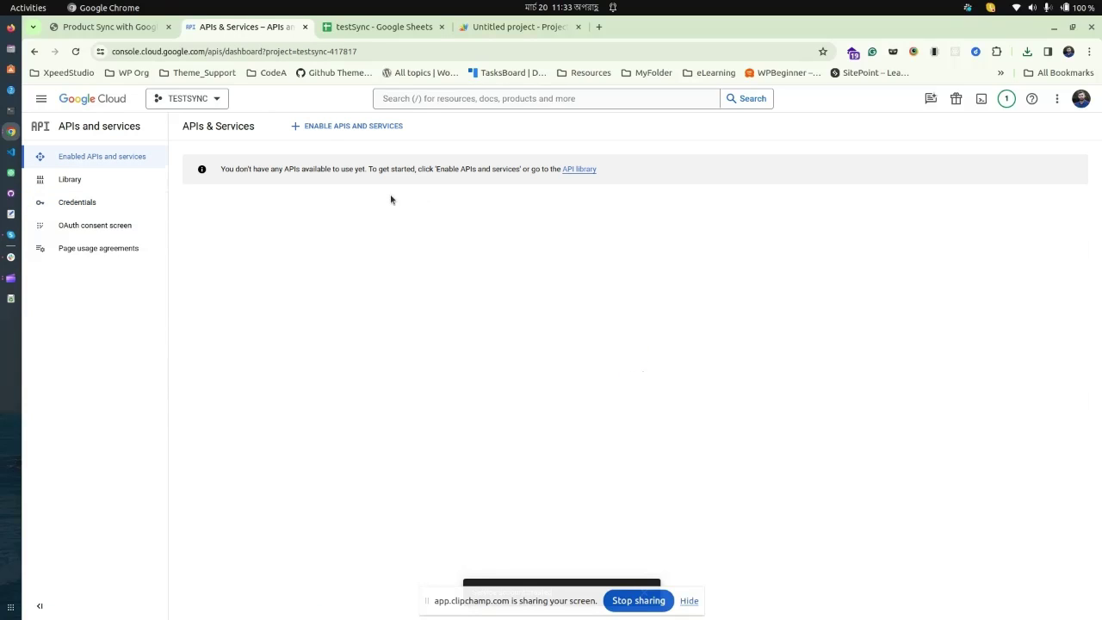
{"action": "left_click", "coordinate": [340, 127]}
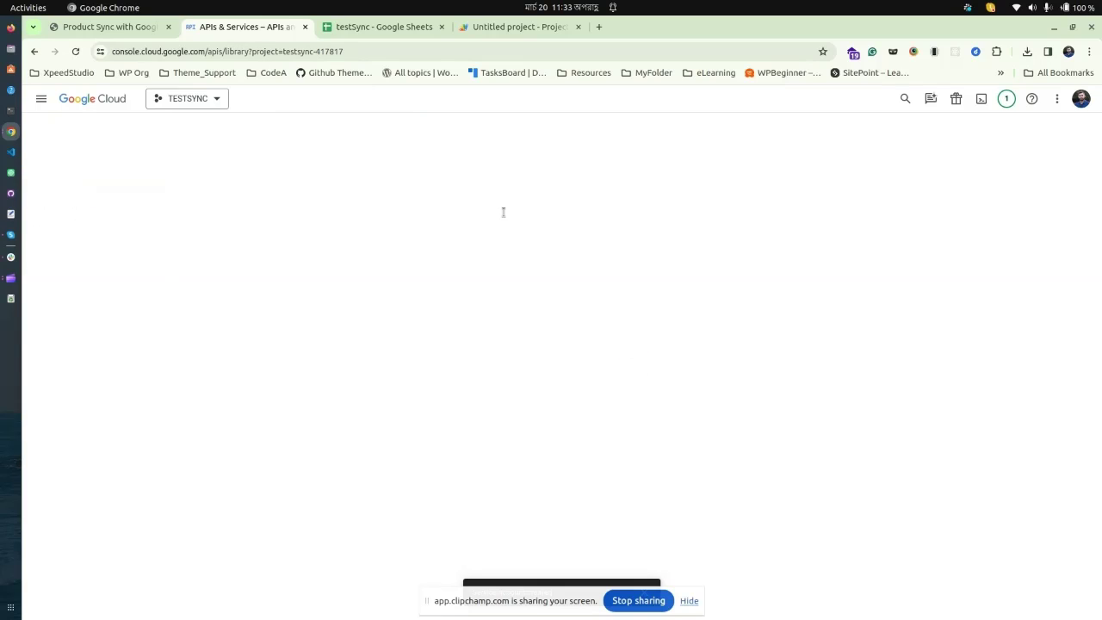
{"action": "scroll", "coordinate": [637, 307], "scroll_direction": "down", "scroll_amount": 5}
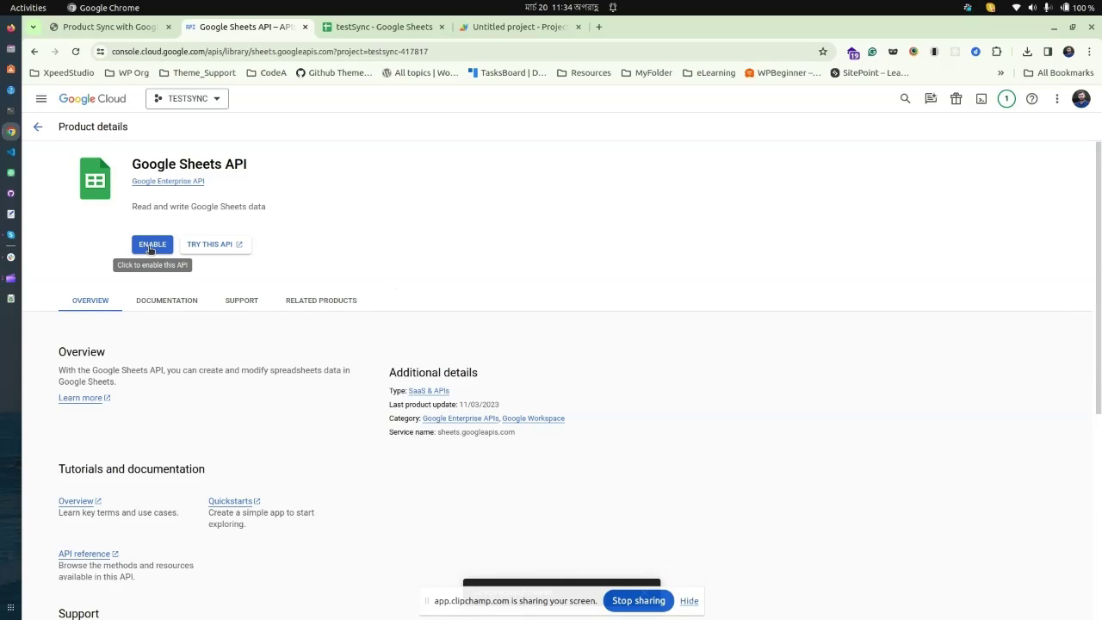
{"action": "left_click", "coordinate": [152, 245]}
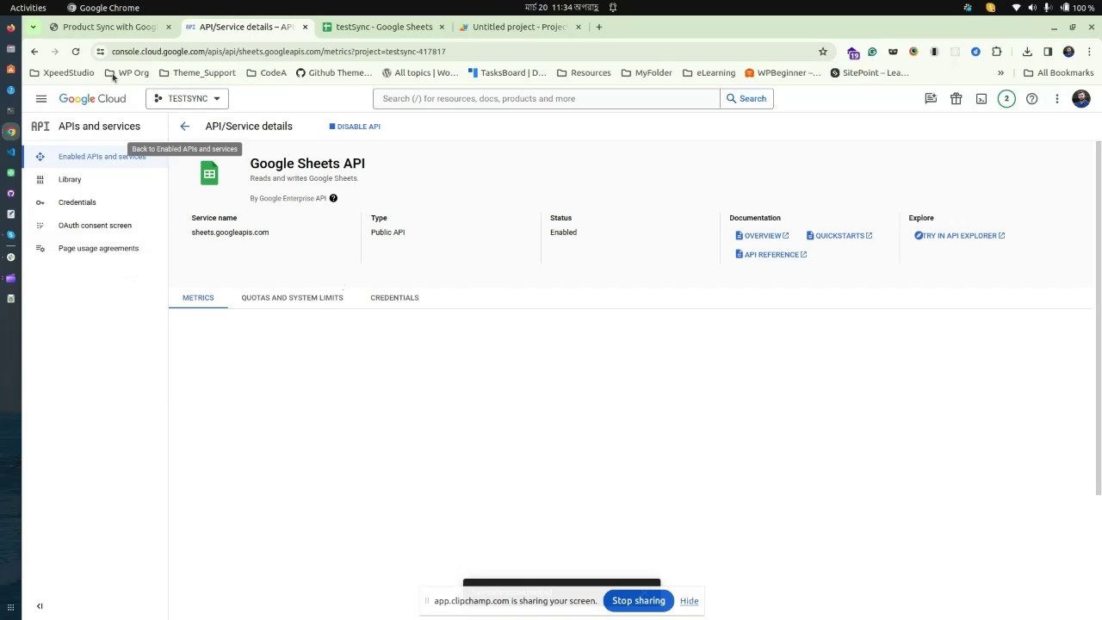
- Copy the service account's client email from the plugin's Credentials and dismiss the copy message
{"action": "left_click", "coordinate": [112, 29]}
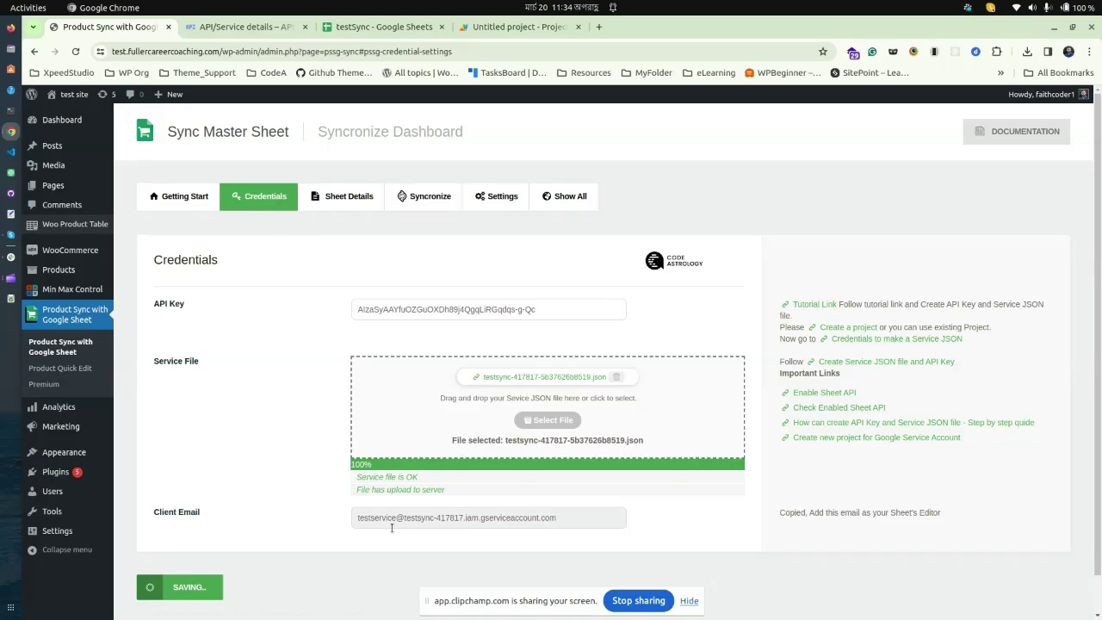
{"action": "left_click", "coordinate": [572, 519]}
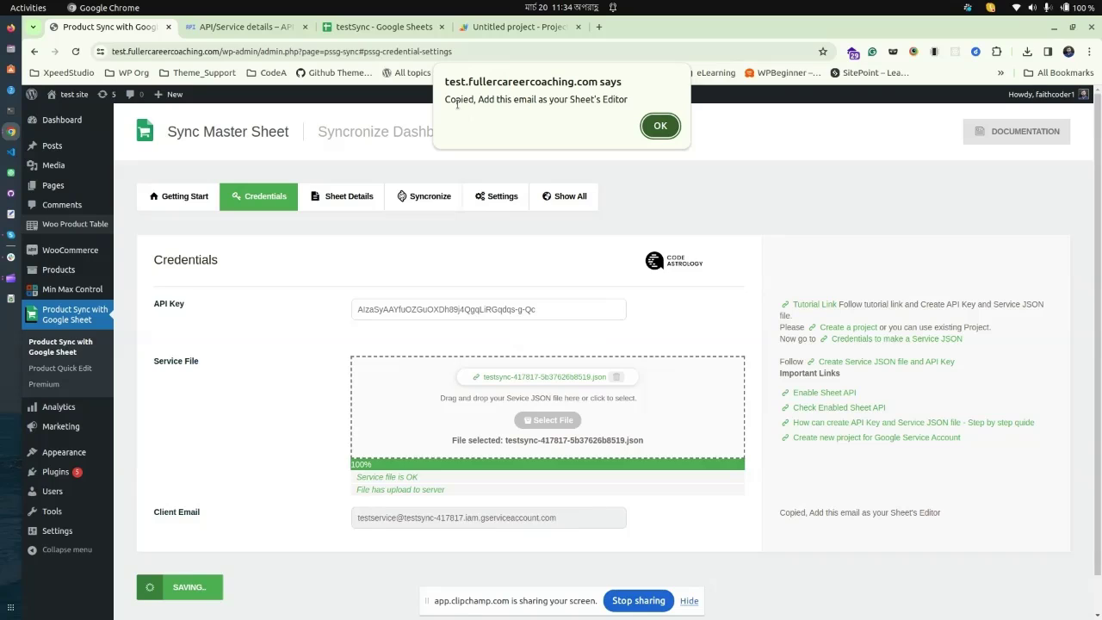
{"action": "left_click", "coordinate": [660, 126]}
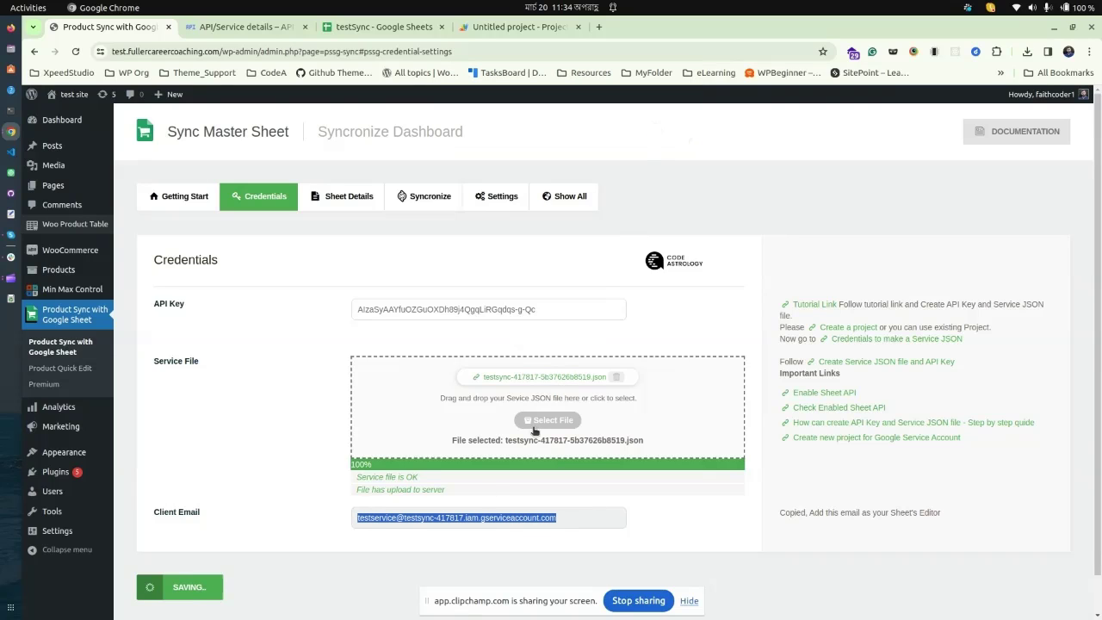
- Share the testSync spreadsheet with the copied service account email, giving it the Editor role and notifying it
{"action": "left_click", "coordinate": [380, 28]}
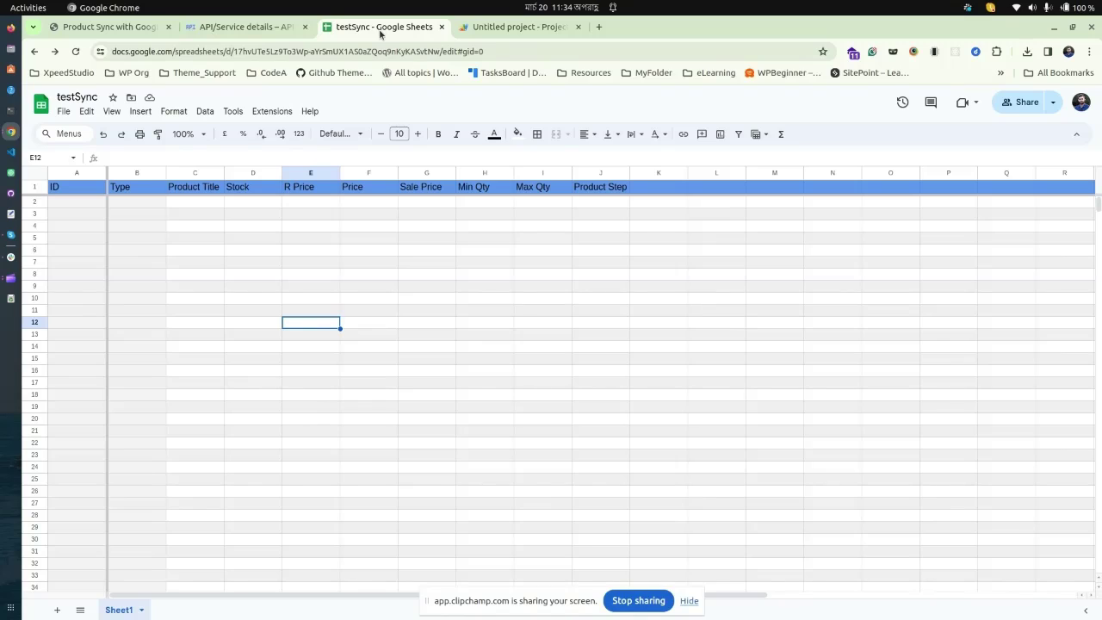
{"action": "left_click", "coordinate": [1020, 104]}
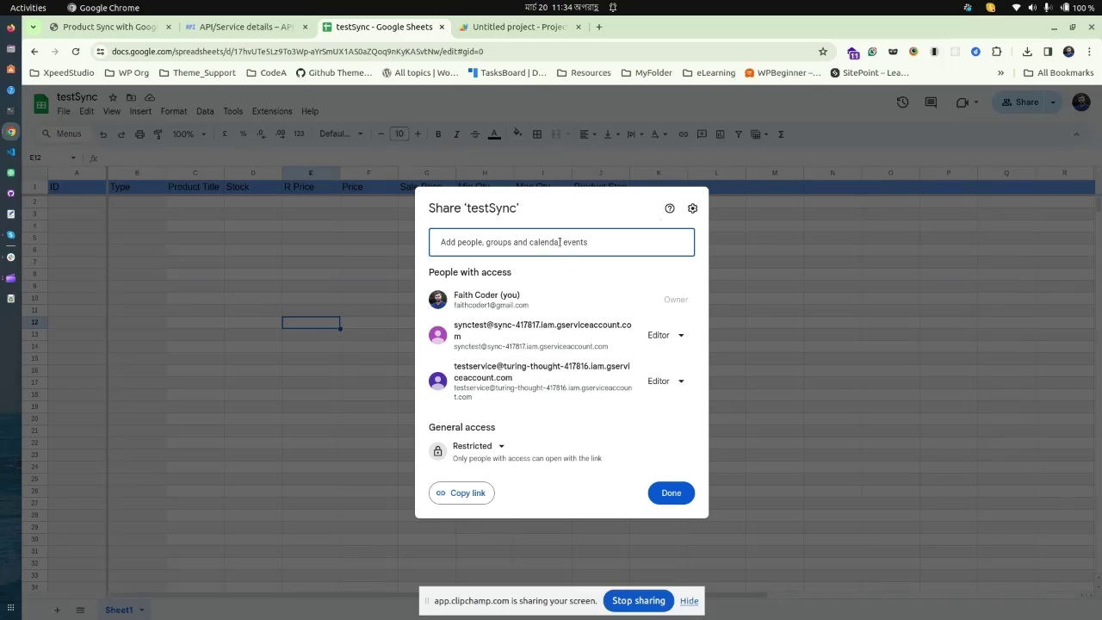
{"action": "key", "text": "ctrl+v"}
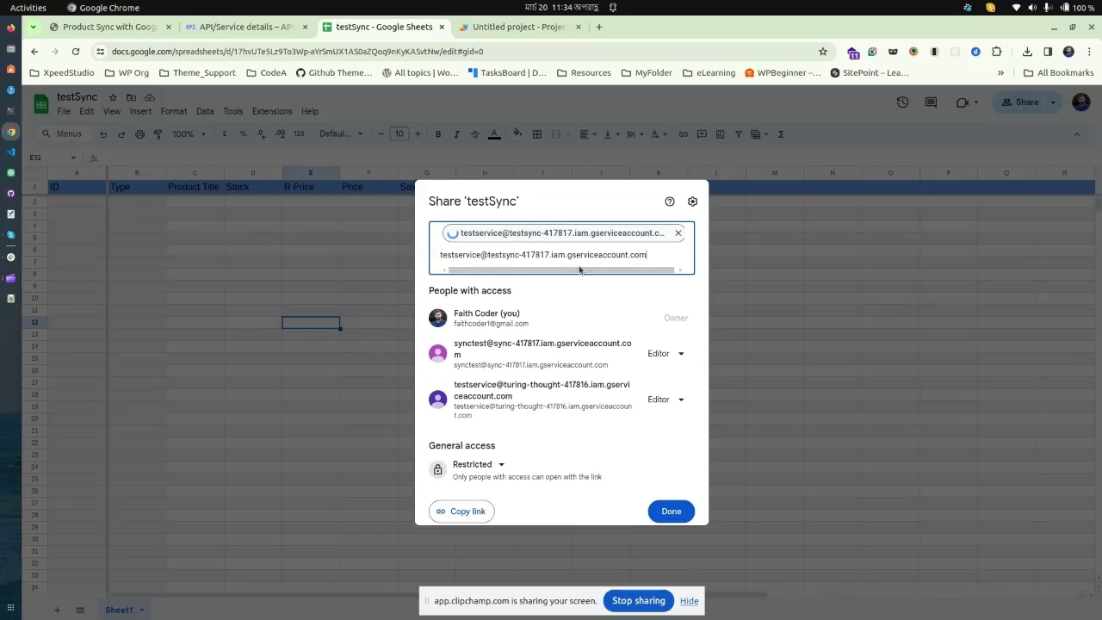
{"action": "key", "text": "Return"}
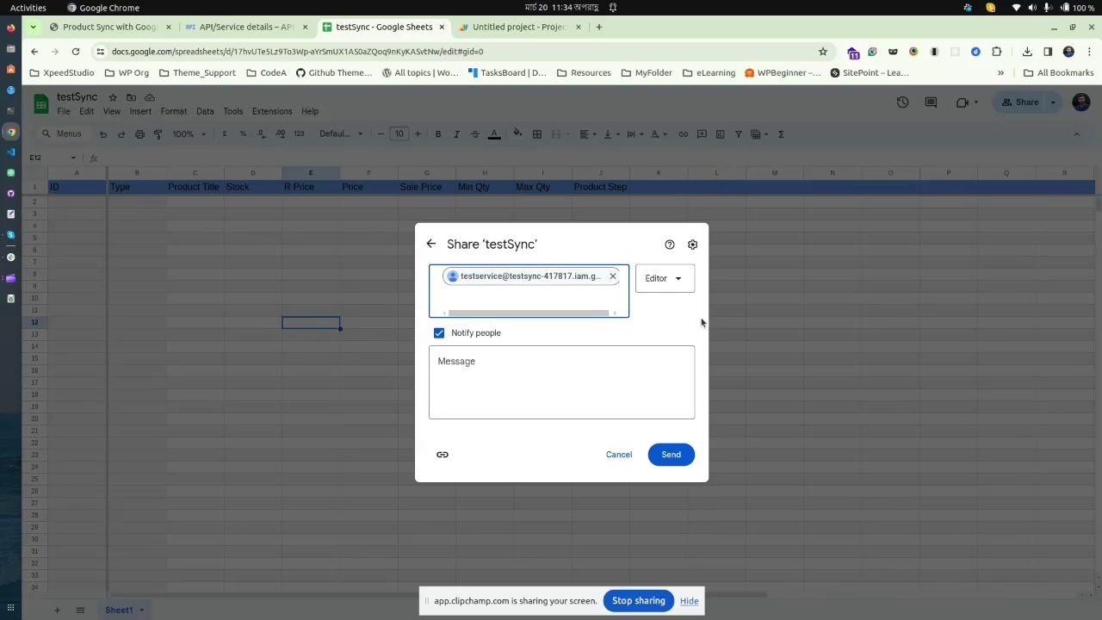
{"action": "left_click", "coordinate": [681, 280]}
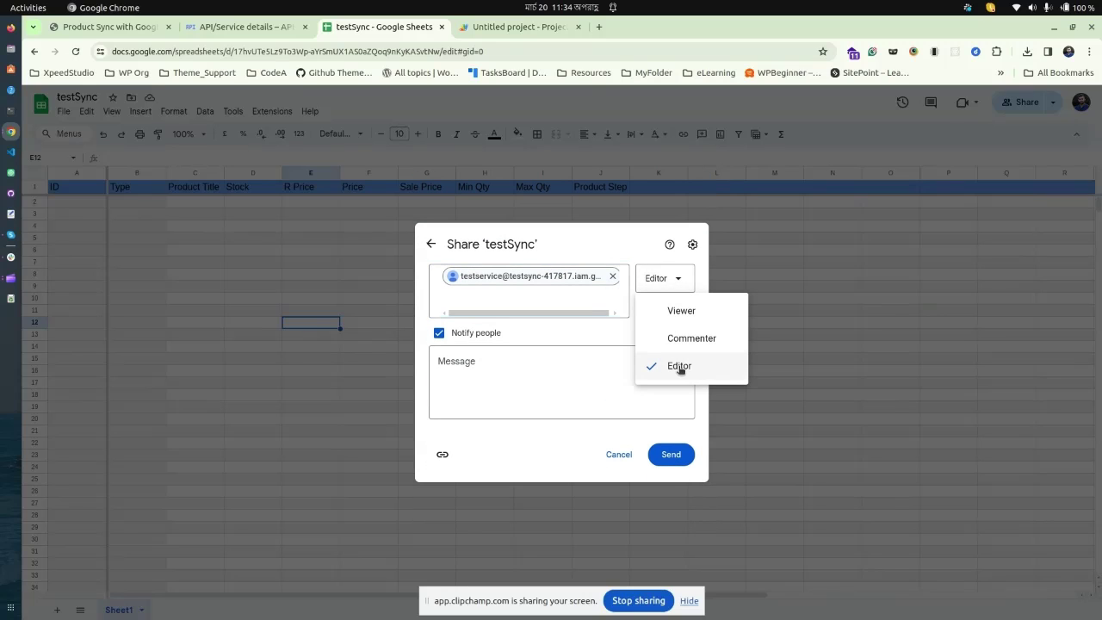
{"action": "left_click", "coordinate": [641, 392]}
{"action": "left_click", "coordinate": [669, 457]}
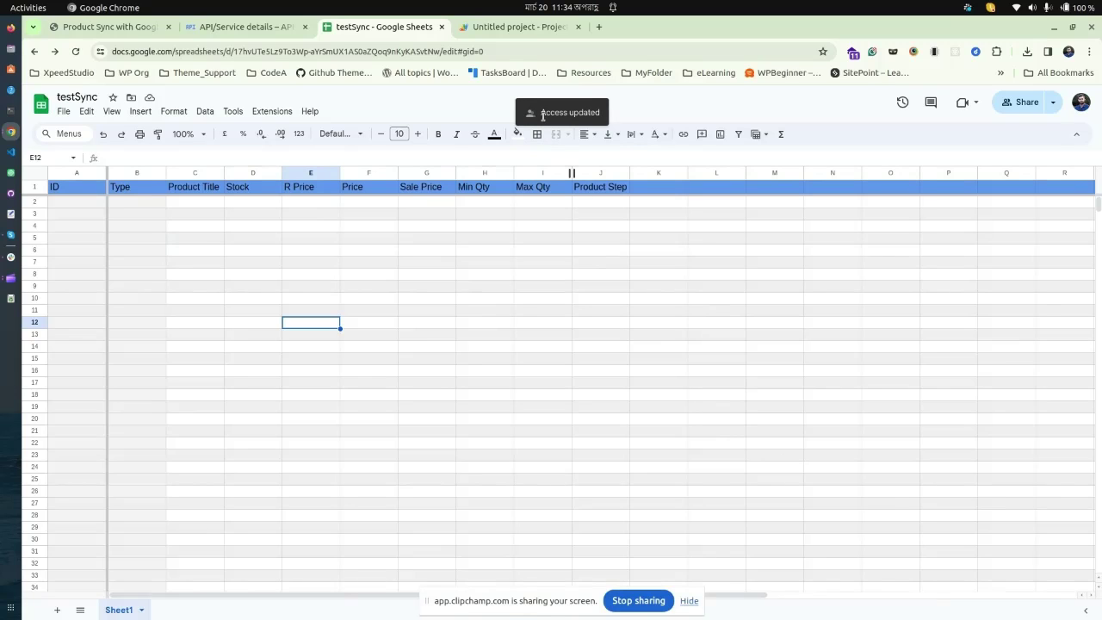
- Synchronize the store's products to the Google sheet from the plugin's Syncronize section
{"action": "left_click", "coordinate": [89, 29]}
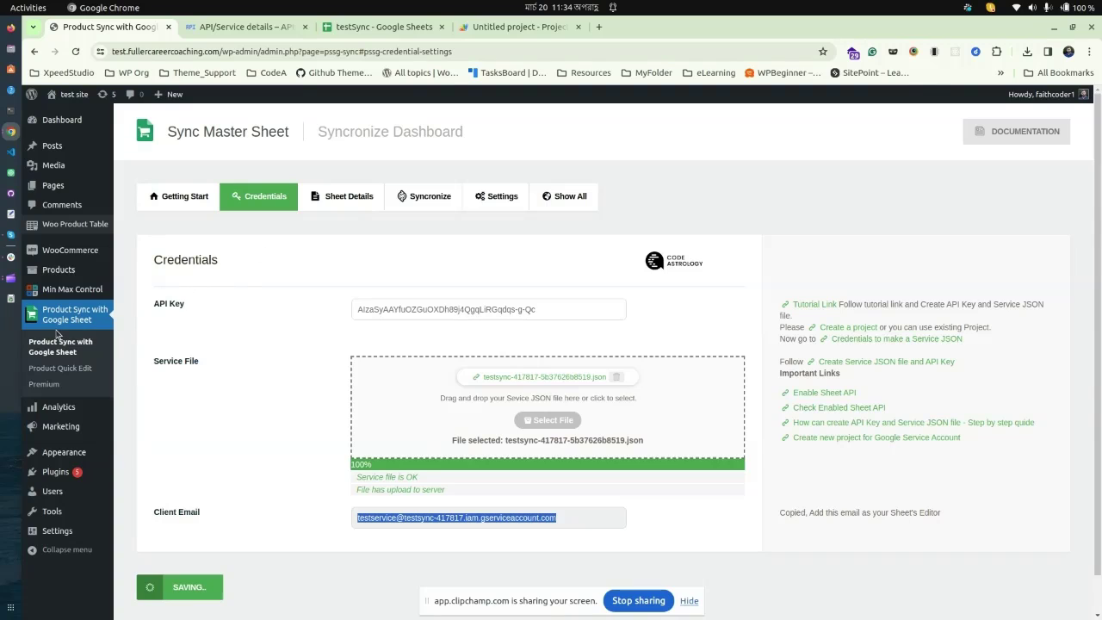
{"action": "left_click", "coordinate": [434, 200]}
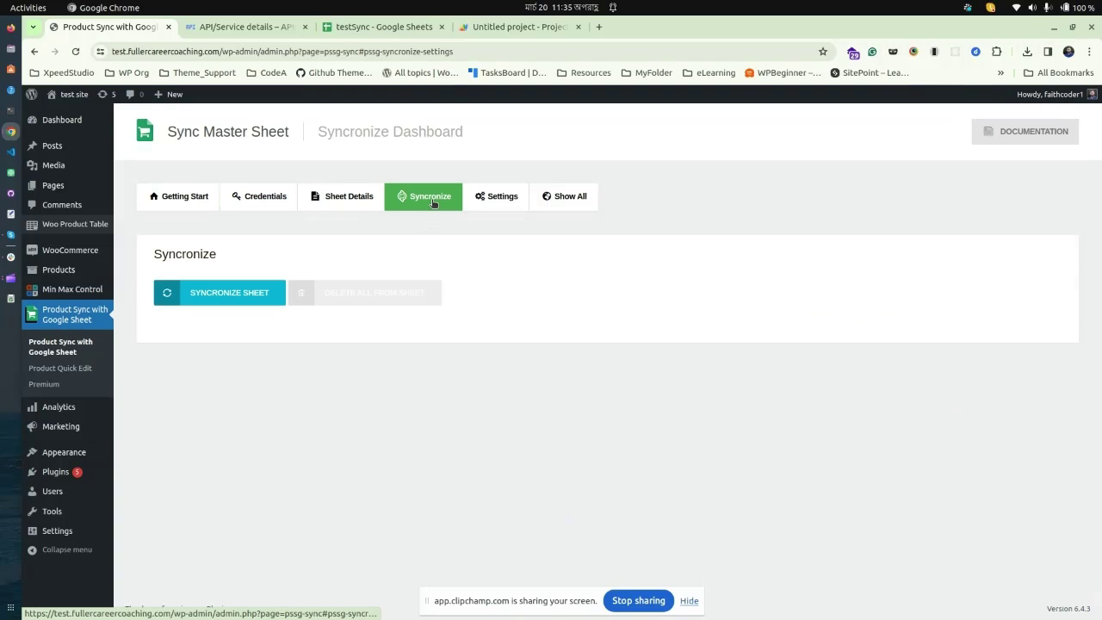
{"action": "left_click", "coordinate": [215, 294]}
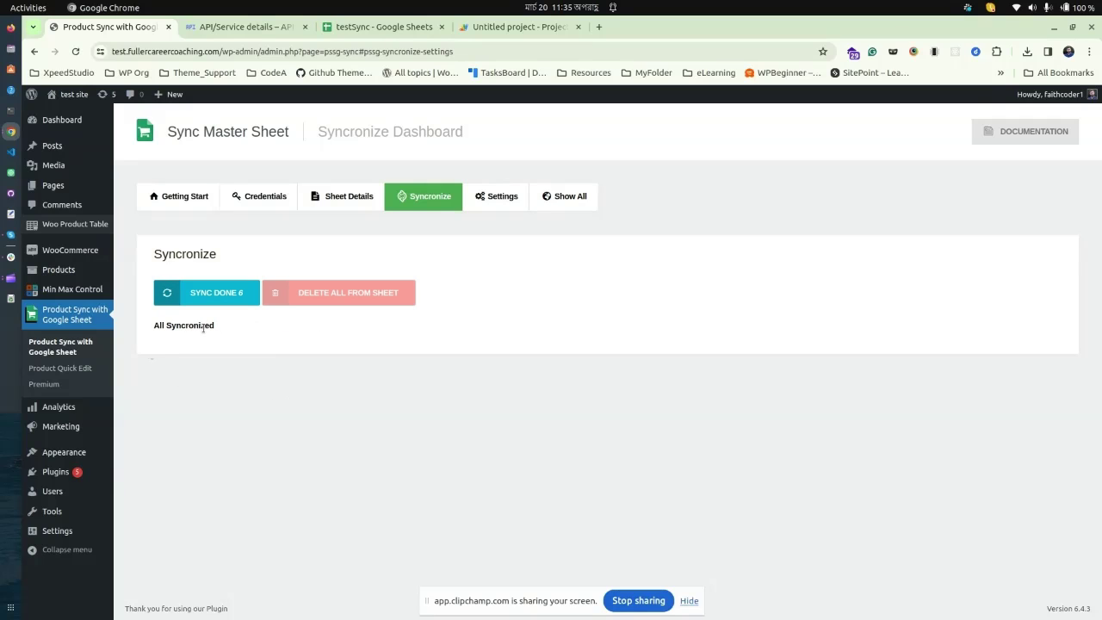
- Compare the synchronized product rows in testSync with the WooCommerce product list
{"action": "left_click", "coordinate": [382, 27]}
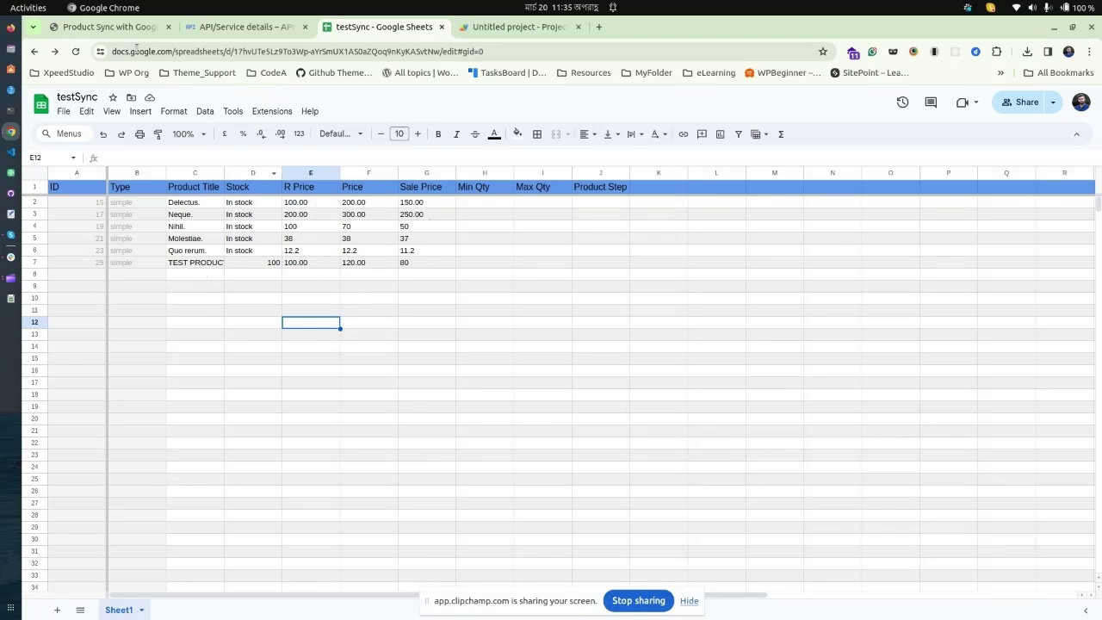
{"action": "left_click", "coordinate": [108, 26]}
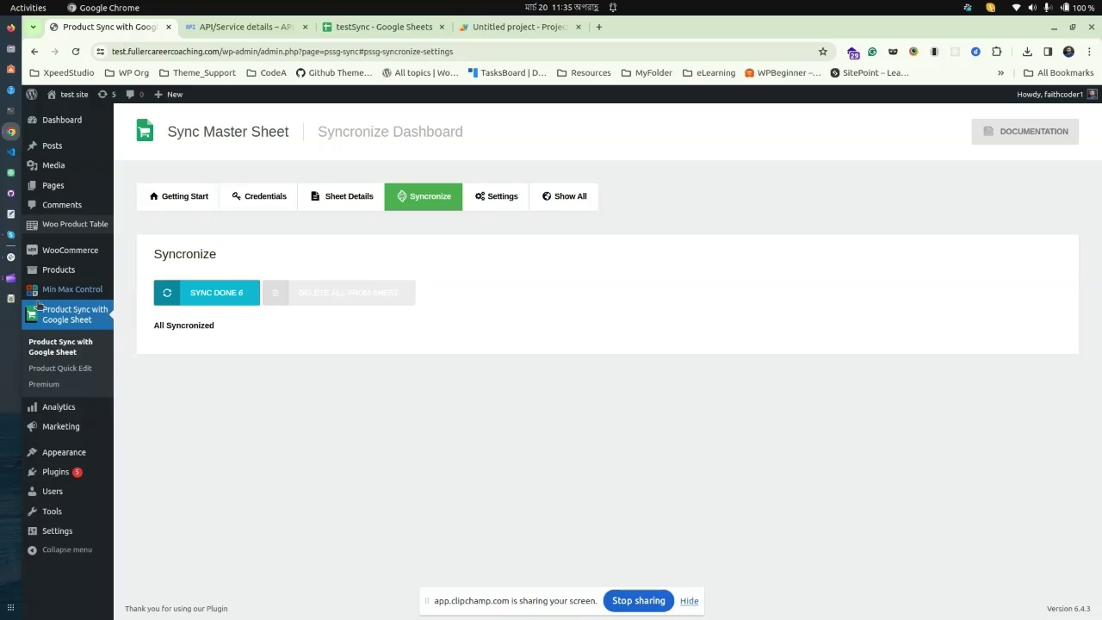
{"action": "left_click", "coordinate": [136, 269]}
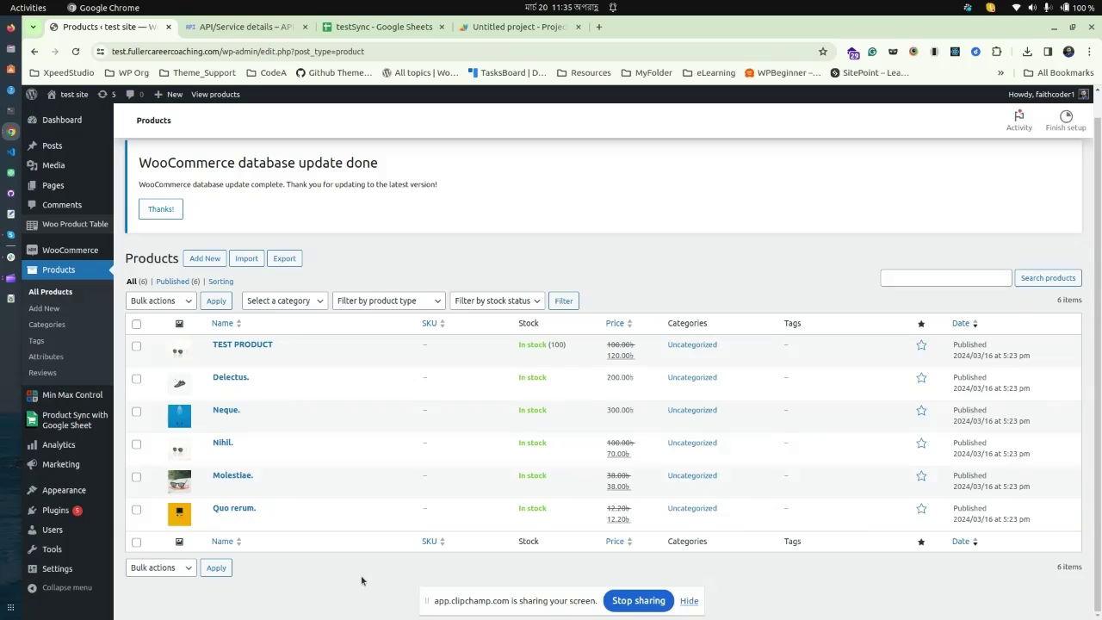
{"action": "left_click", "coordinate": [383, 27]}
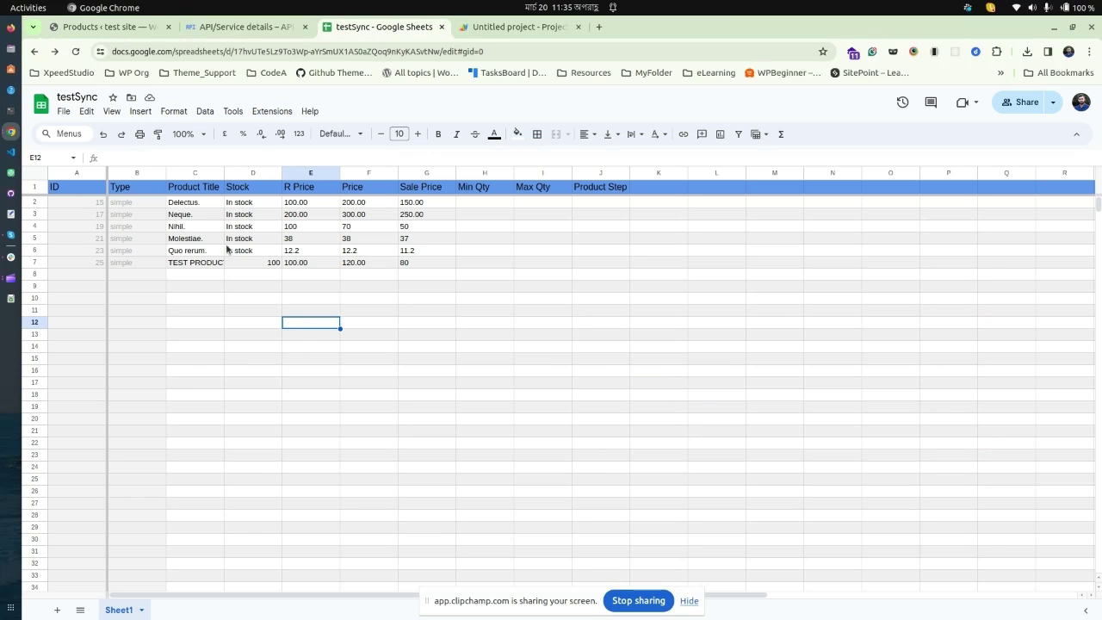
- Widen the Product Title column in testSync and rename TEST PRODUCT in row 7 to GUCCI SUNGLASS
{"action": "left_click_drag", "start_coordinate": [222, 173], "coordinate": [245, 173]}
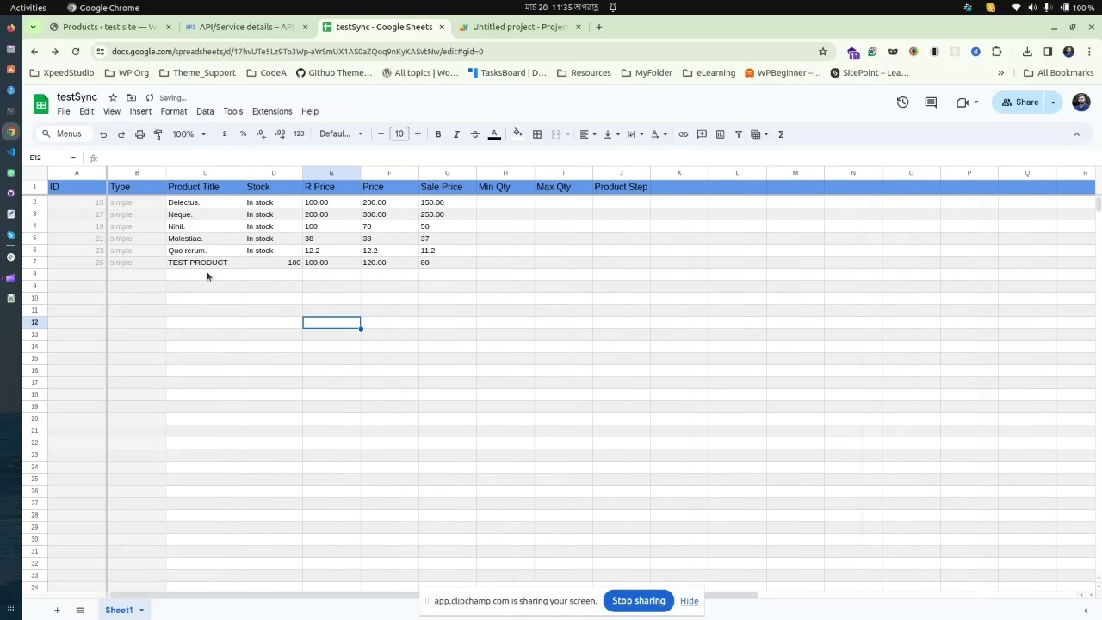
{"action": "double_click", "coordinate": [215, 264]}
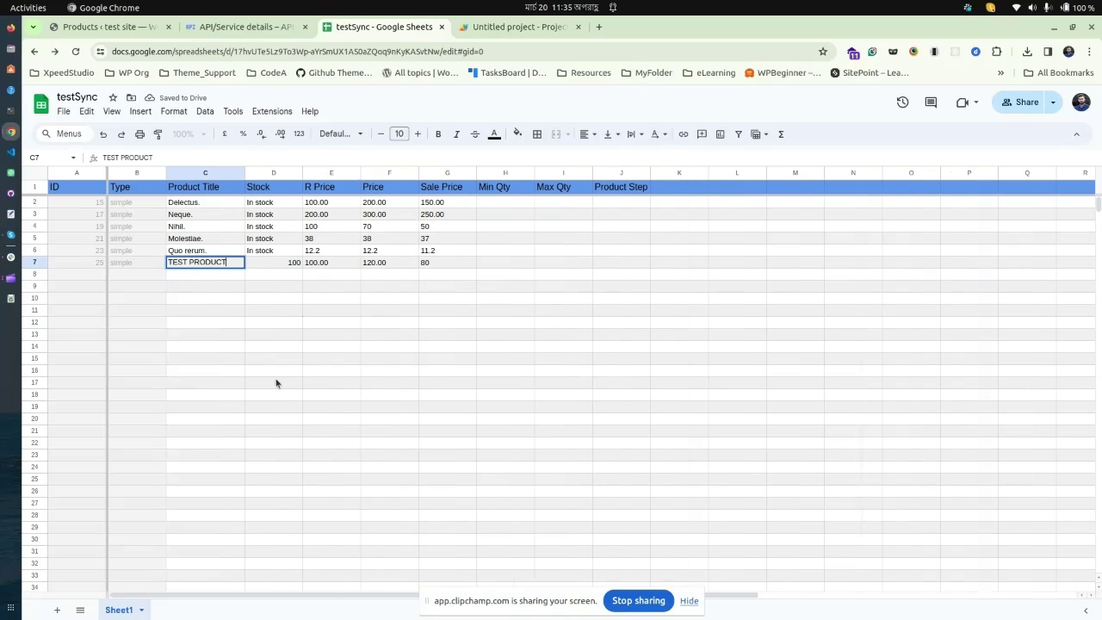
{"action": "key", "text": "BackSpace"}
{"action": "key", "text": "BackSpace"}
{"action": "key", "text": "BackSpace"}
{"action": "key", "text": "BackSpace"}
{"action": "key", "text": "BackSpace"}
{"action": "key", "text": "BackSpace"}
{"action": "key", "text": "BackSpace"}
{"action": "key", "text": "BackSpace"}
{"action": "key", "text": "BackSpace"}
{"action": "key", "text": "BackSpace"}
{"action": "key", "text": "BackSpace"}
{"action": "type", "text": "GUCC"}
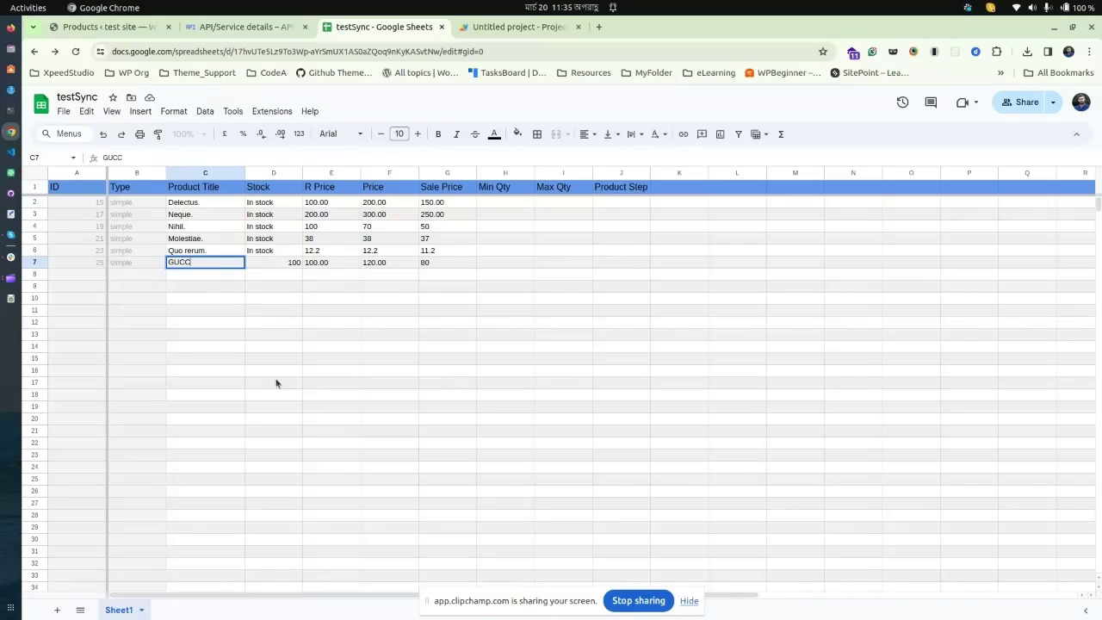
{"action": "type", "text": "I SUNGLASS"}
{"action": "key", "text": "Tab"}
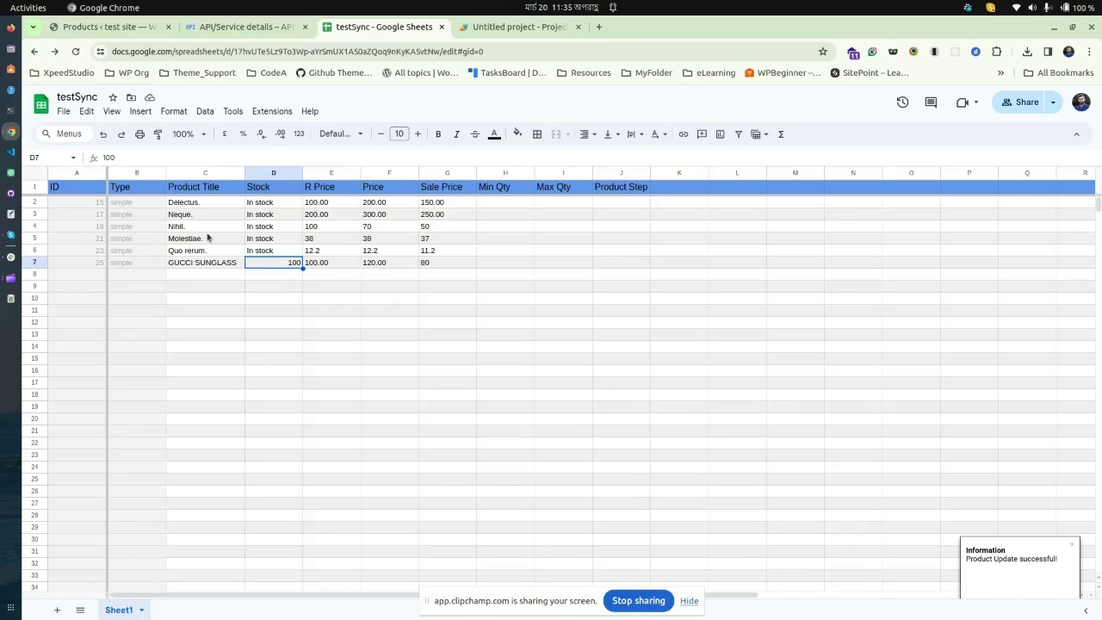
- Reload the WooCommerce product list to check the renamed product's title
{"action": "left_click", "coordinate": [102, 29]}
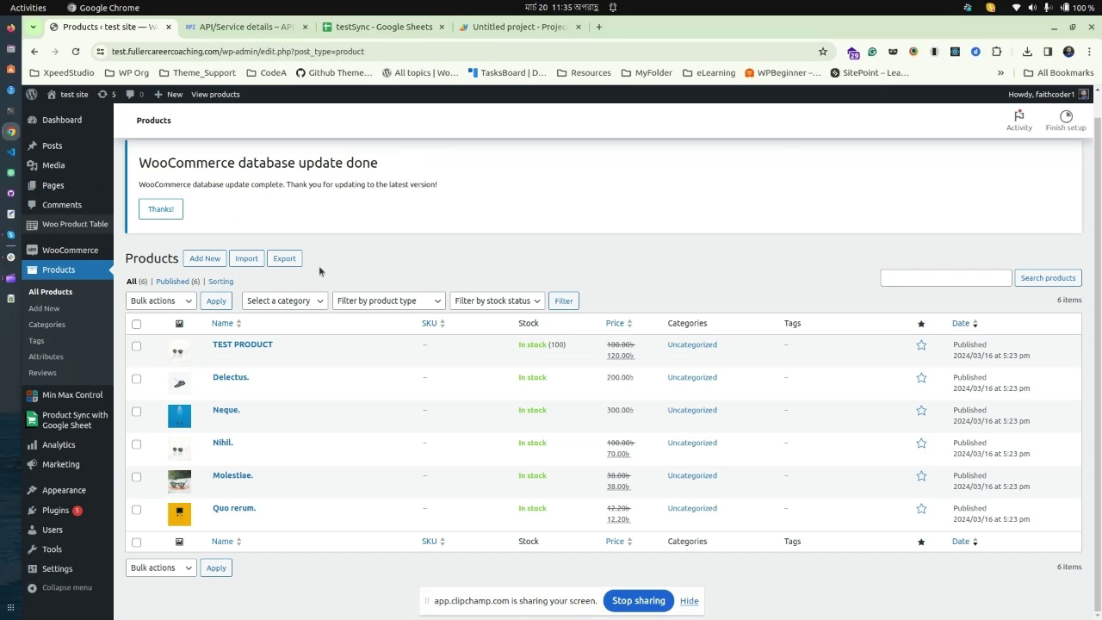
{"action": "left_click", "coordinate": [76, 52]}
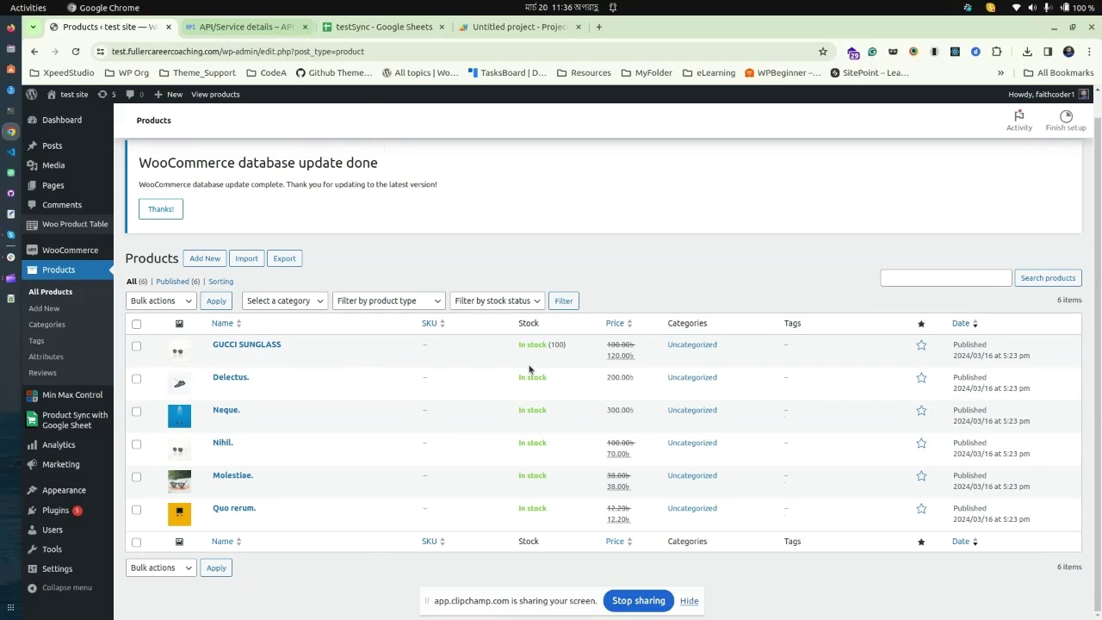
- In the GUCCI SUNGLASS row of testSync, enter Stock 500, R Price 100, Price 50 and Sale Price 30
{"action": "left_click", "coordinate": [378, 27]}
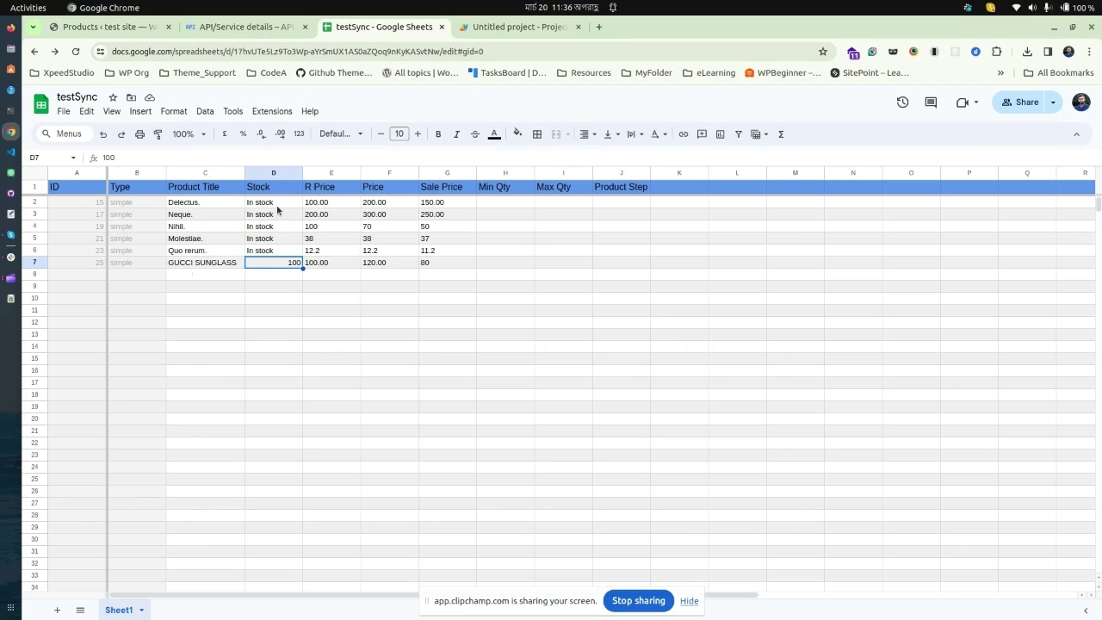
{"action": "left_click", "coordinate": [284, 311]}
{"action": "left_click", "coordinate": [289, 263]}
{"action": "type", "text": "500"}
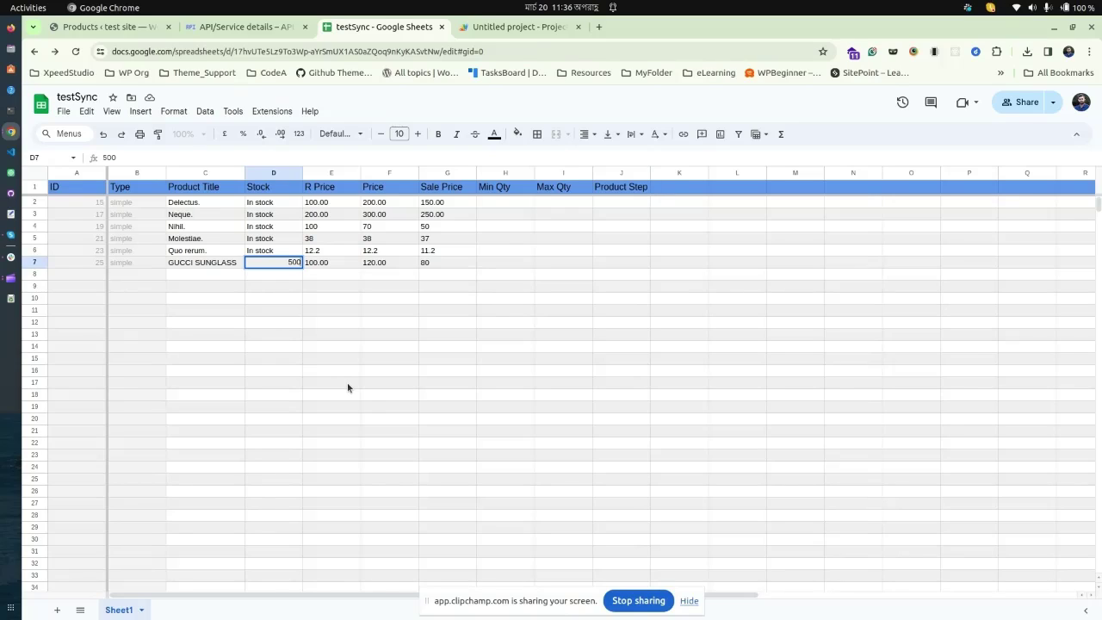
{"action": "key", "text": "Tab"}
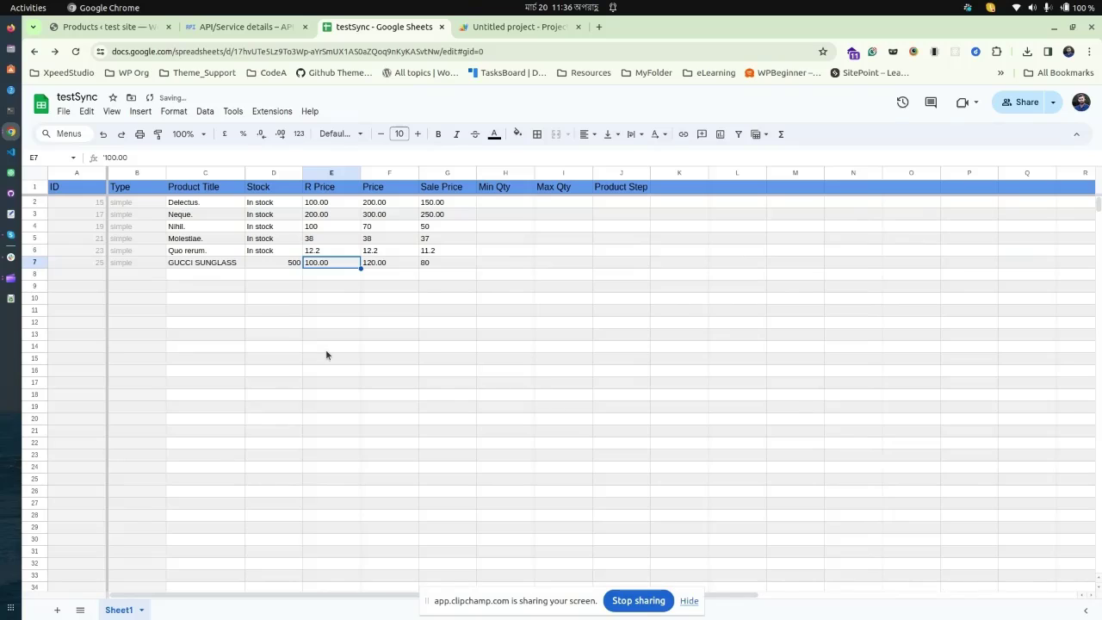
{"action": "type", "text": "100"}
{"action": "key", "text": "Tab"}
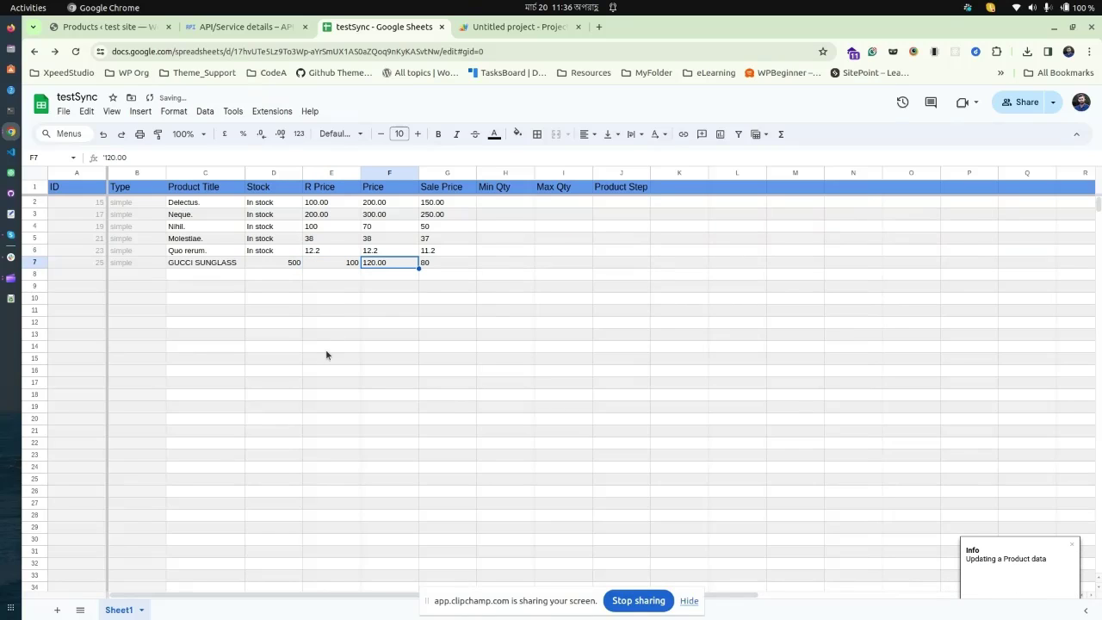
{"action": "type", "text": "50"}
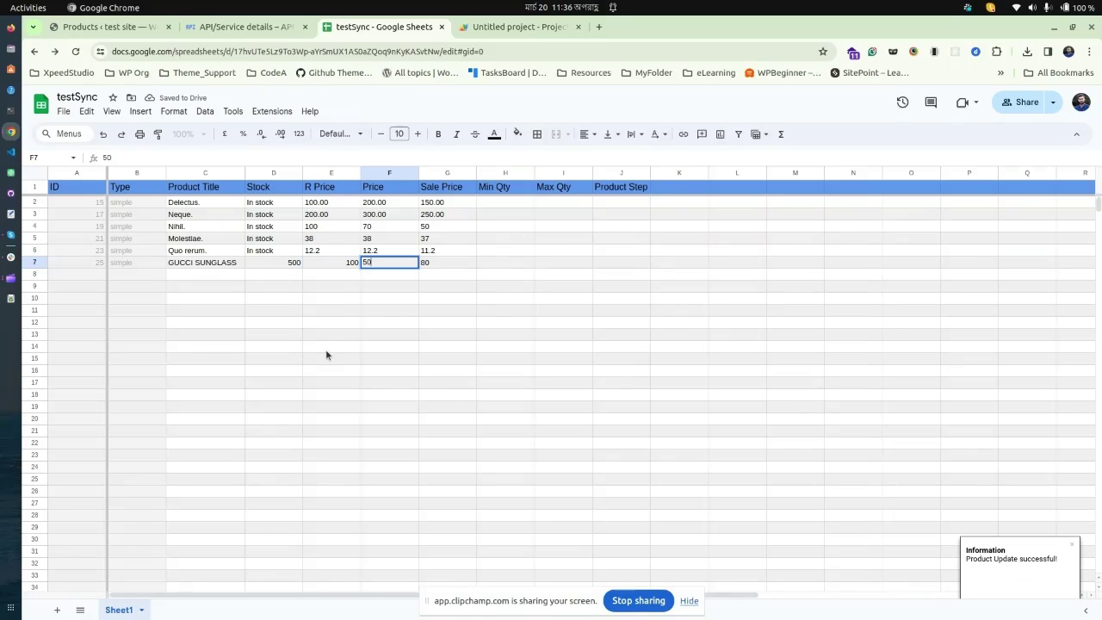
{"action": "key", "text": "Tab"}
{"action": "type", "text": "30"}
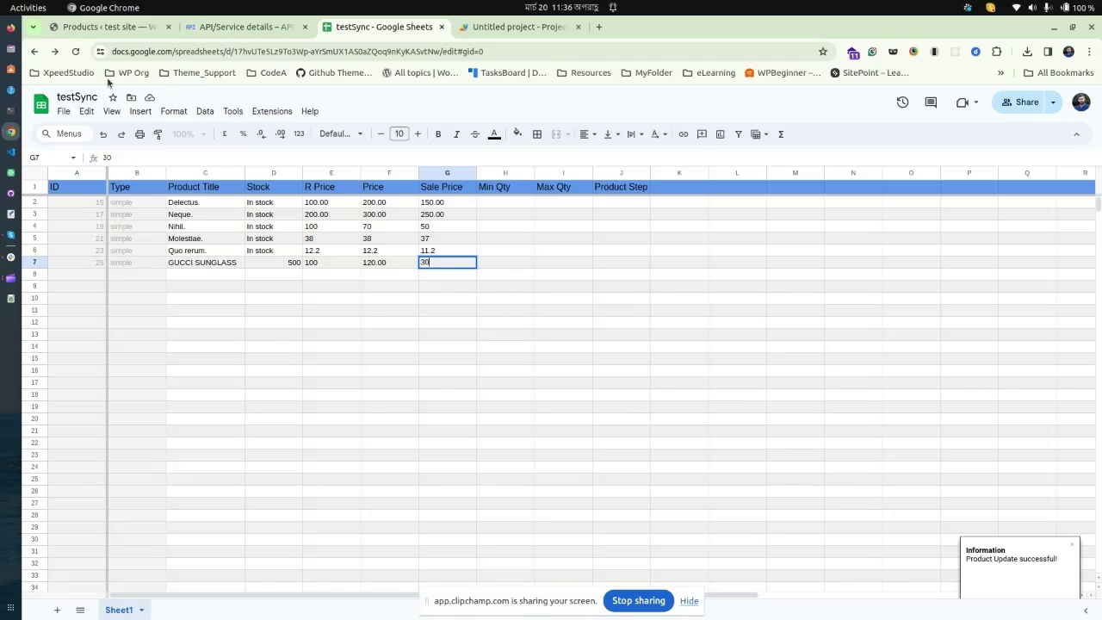
- Reload the WooCommerce product list and check the stock and prices of GUCCI SUNGLASS
{"action": "left_click", "coordinate": [101, 27]}
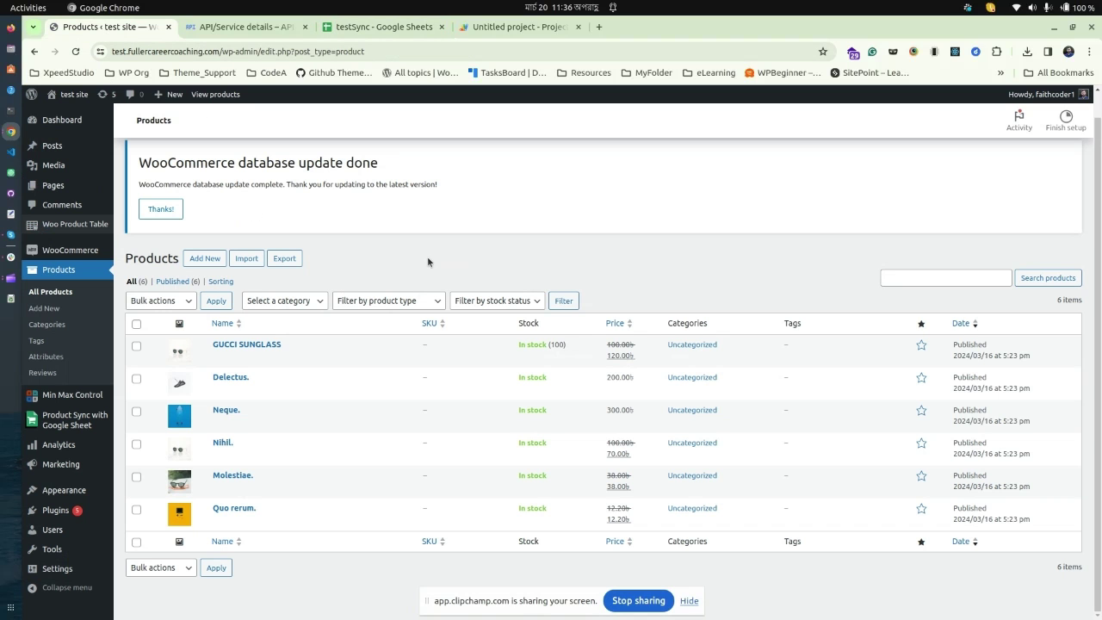
{"action": "left_click", "coordinate": [76, 51]}
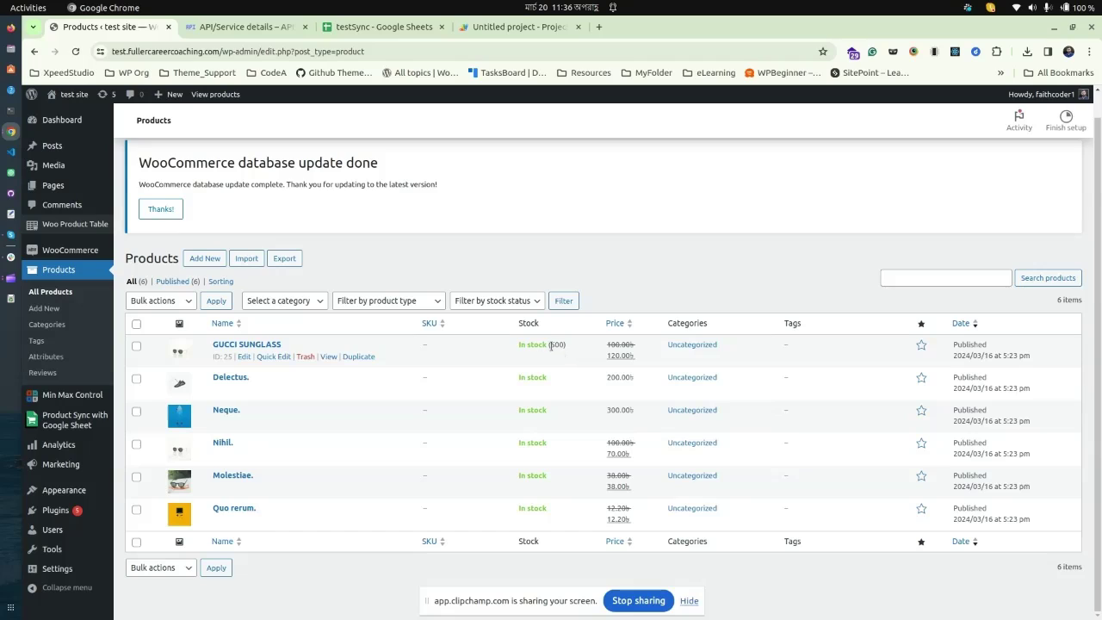
{"action": "left_click_drag", "start_coordinate": [552, 346], "coordinate": [636, 359]}
- Commit the Sale Price of 30 in the GUCCI SUNGLASS row of testSync
{"action": "left_click", "coordinate": [381, 29]}
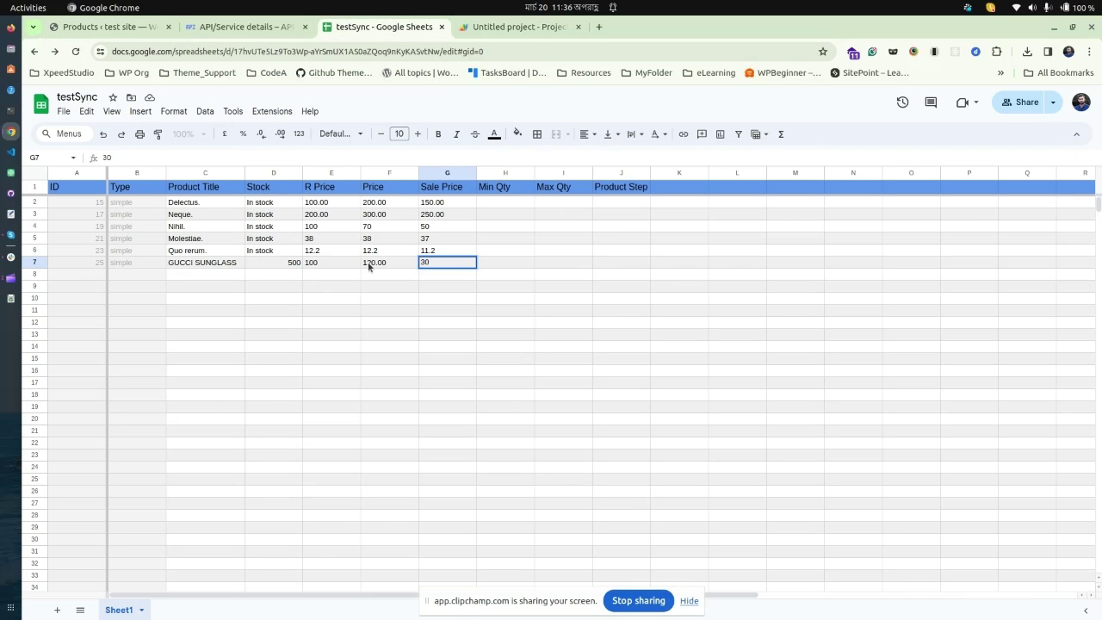
{"action": "type", "text": "30"}
{"action": "left_click", "coordinate": [392, 302]}
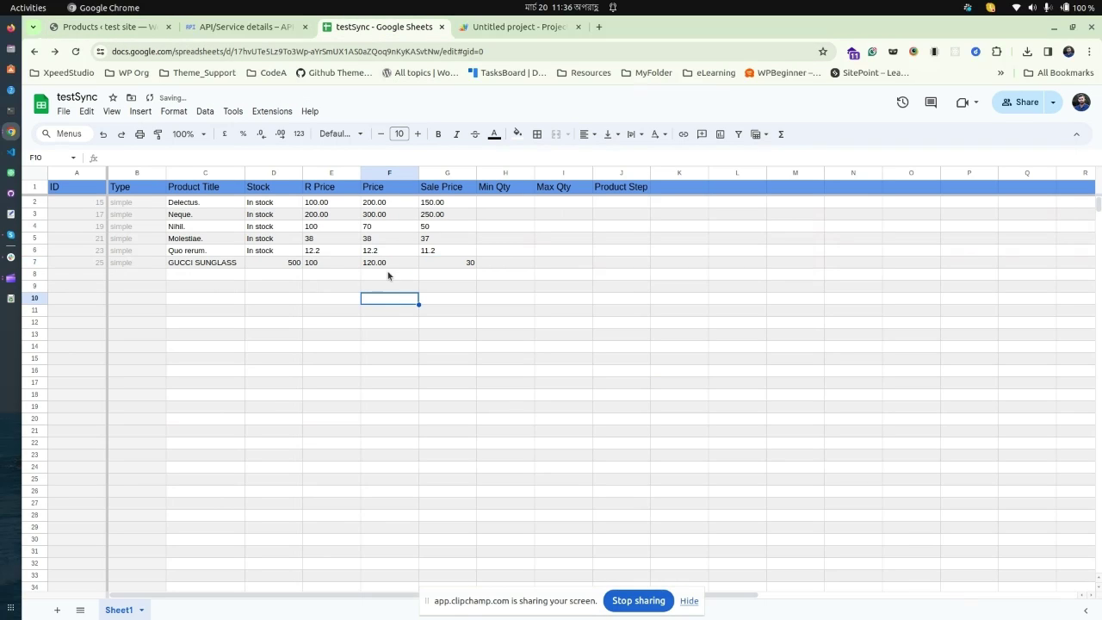
- View the Woo Product Table entry "test table" in a new tab and check its GUCCI SUNGLASS row
{"action": "left_click", "coordinate": [104, 26]}
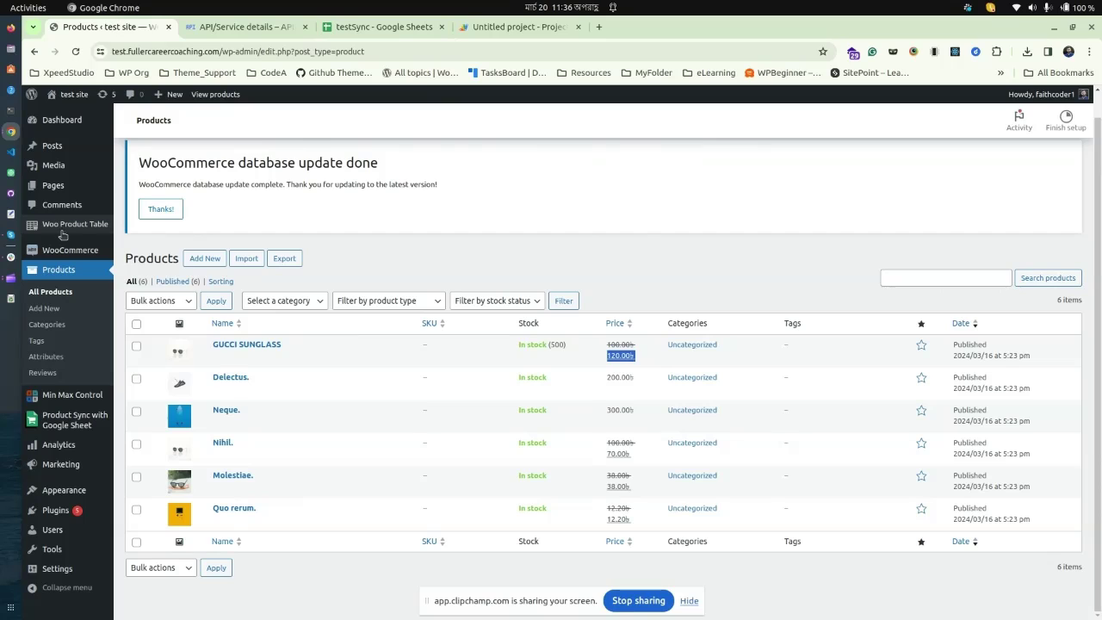
{"action": "left_click", "coordinate": [151, 231]}
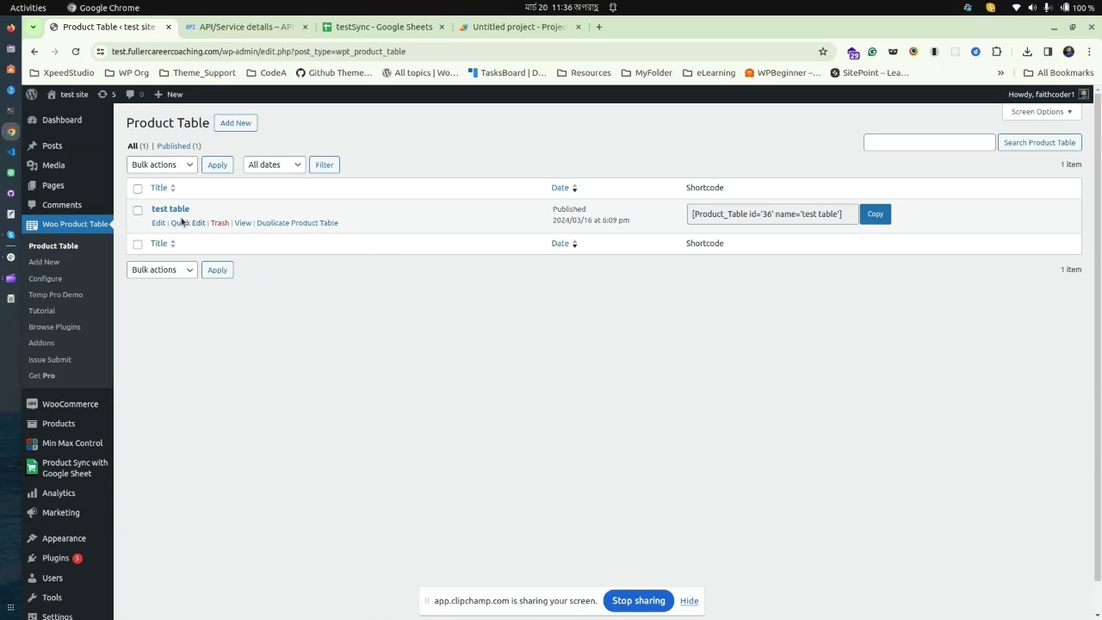
{"action": "right_click", "coordinate": [241, 223]}
{"action": "left_click", "coordinate": [265, 236]}
{"action": "left_click", "coordinate": [370, 27]}
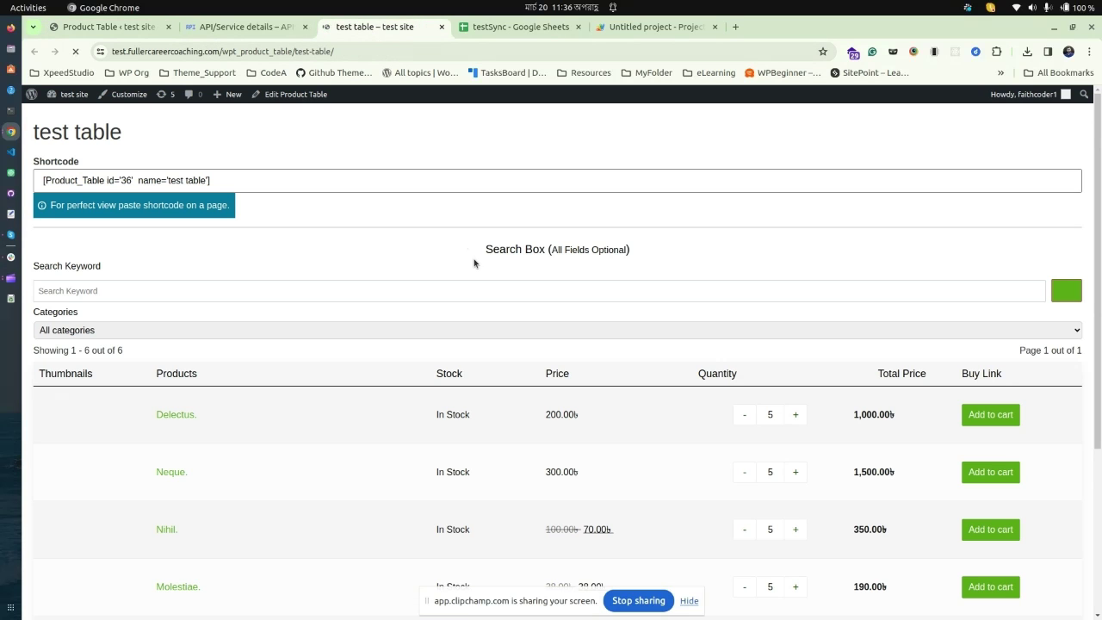
{"action": "scroll", "coordinate": [476, 268], "scroll_direction": "down", "scroll_amount": 5}
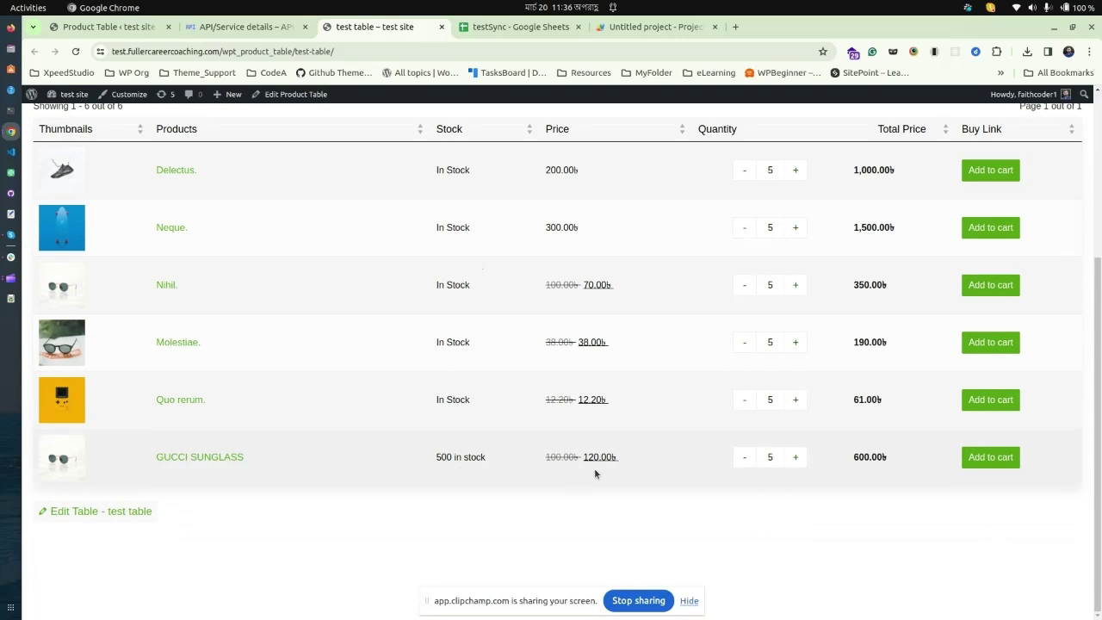
- Open the GUCCI SUNGLASS product page from the table and check its title, price and stock
{"action": "left_click", "coordinate": [207, 458]}
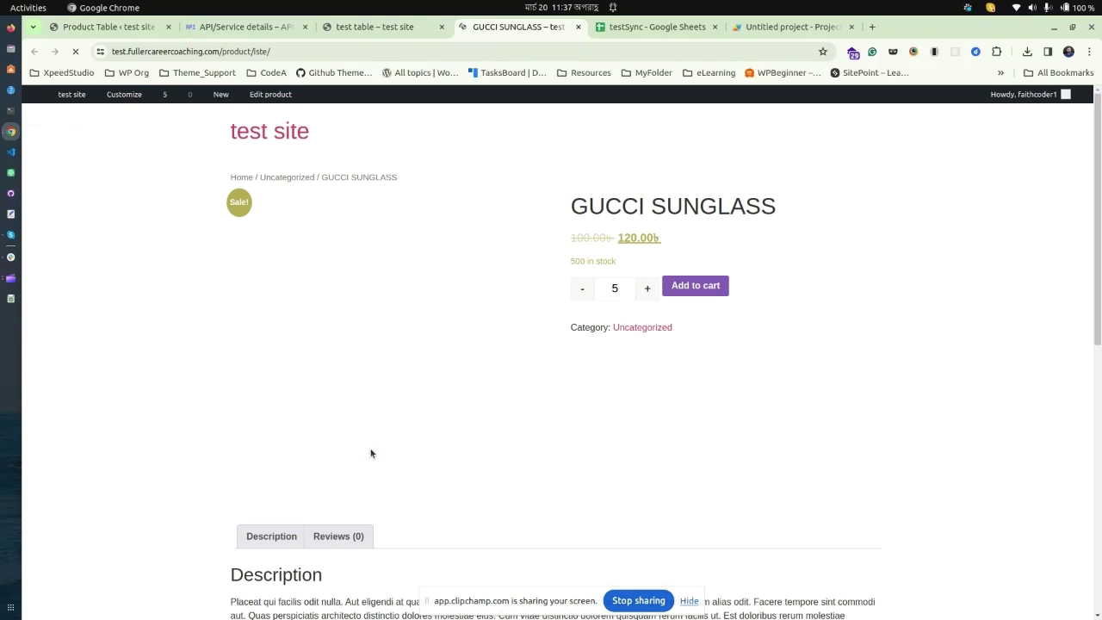
{"action": "left_click_drag", "start_coordinate": [572, 205], "coordinate": [774, 199]}
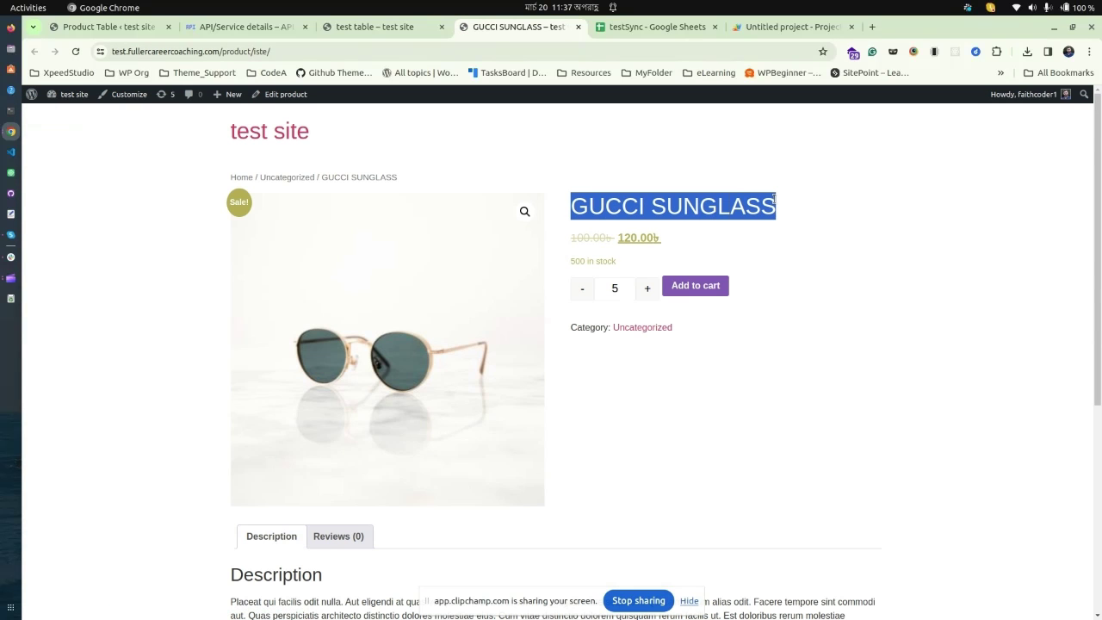
{"action": "double_click", "coordinate": [617, 241]}
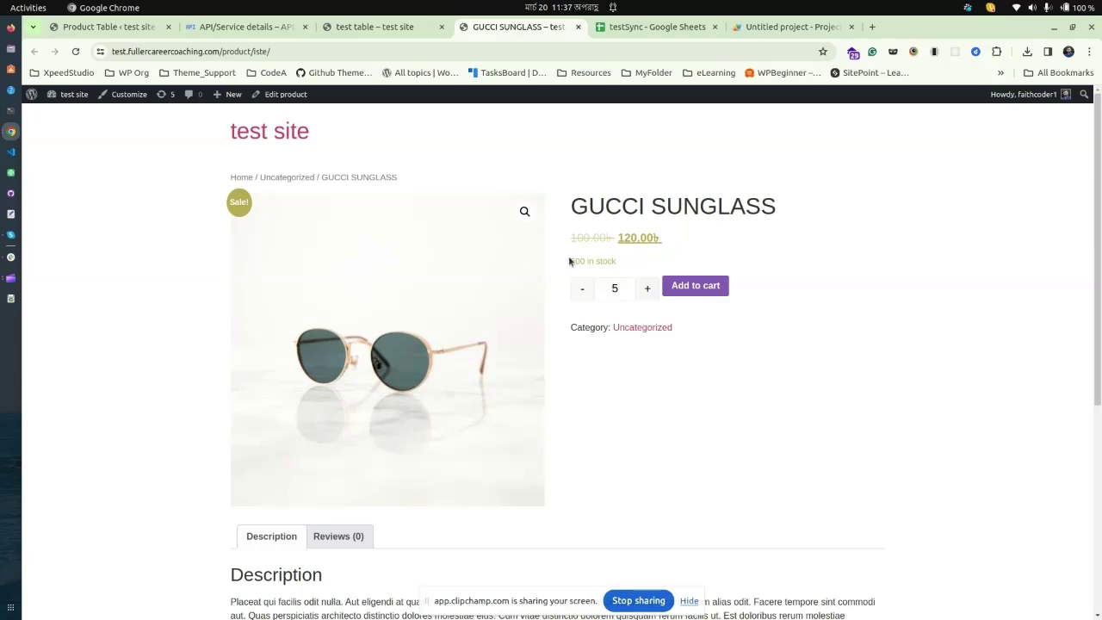
{"action": "left_click_drag", "start_coordinate": [571, 261], "coordinate": [617, 261]}
{"action": "left_click", "coordinate": [621, 376]}
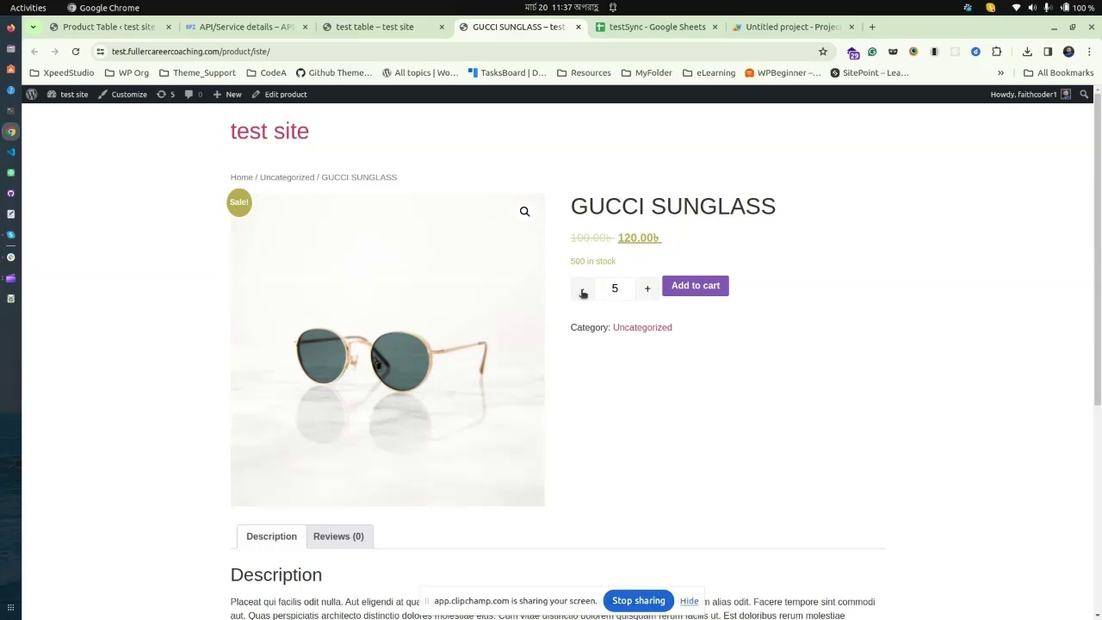